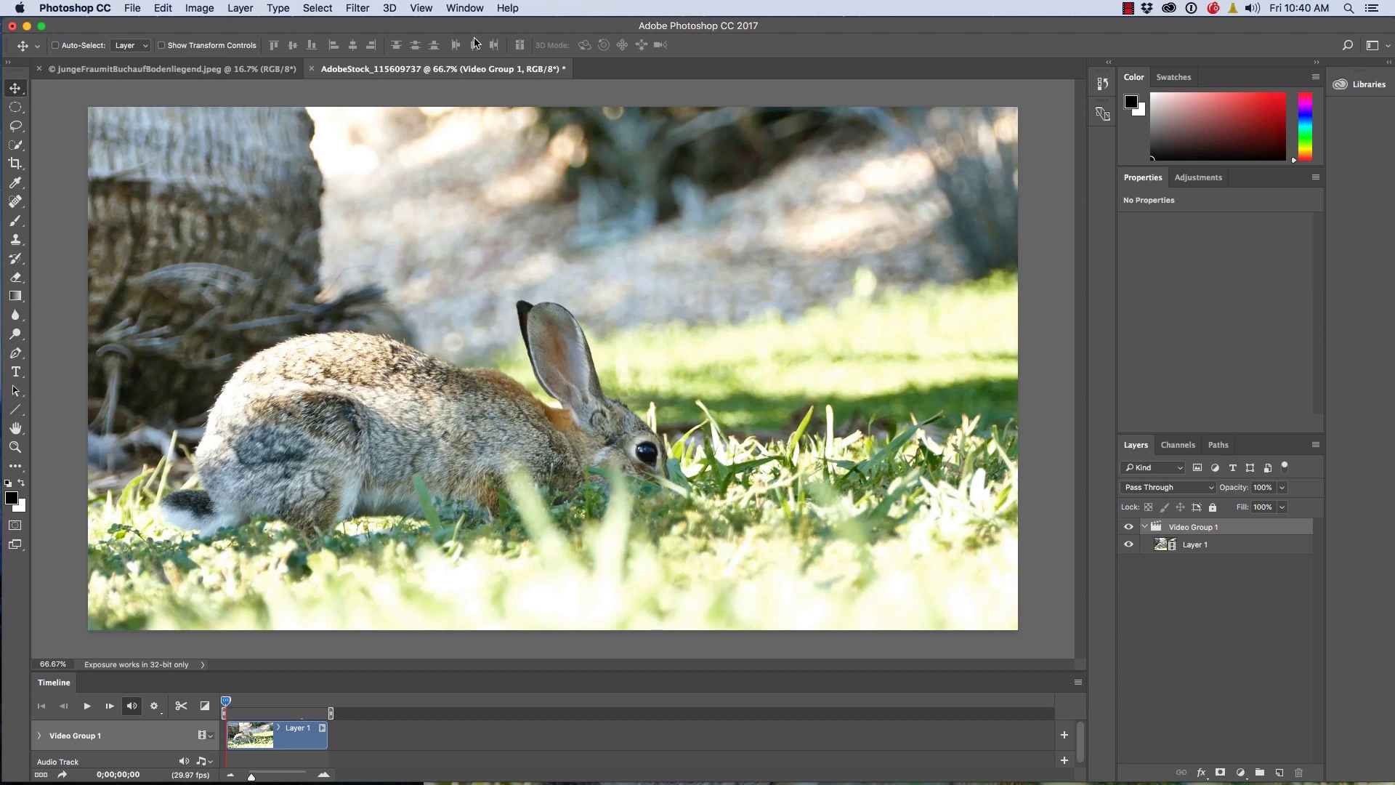
pyautogui.click(465, 6)
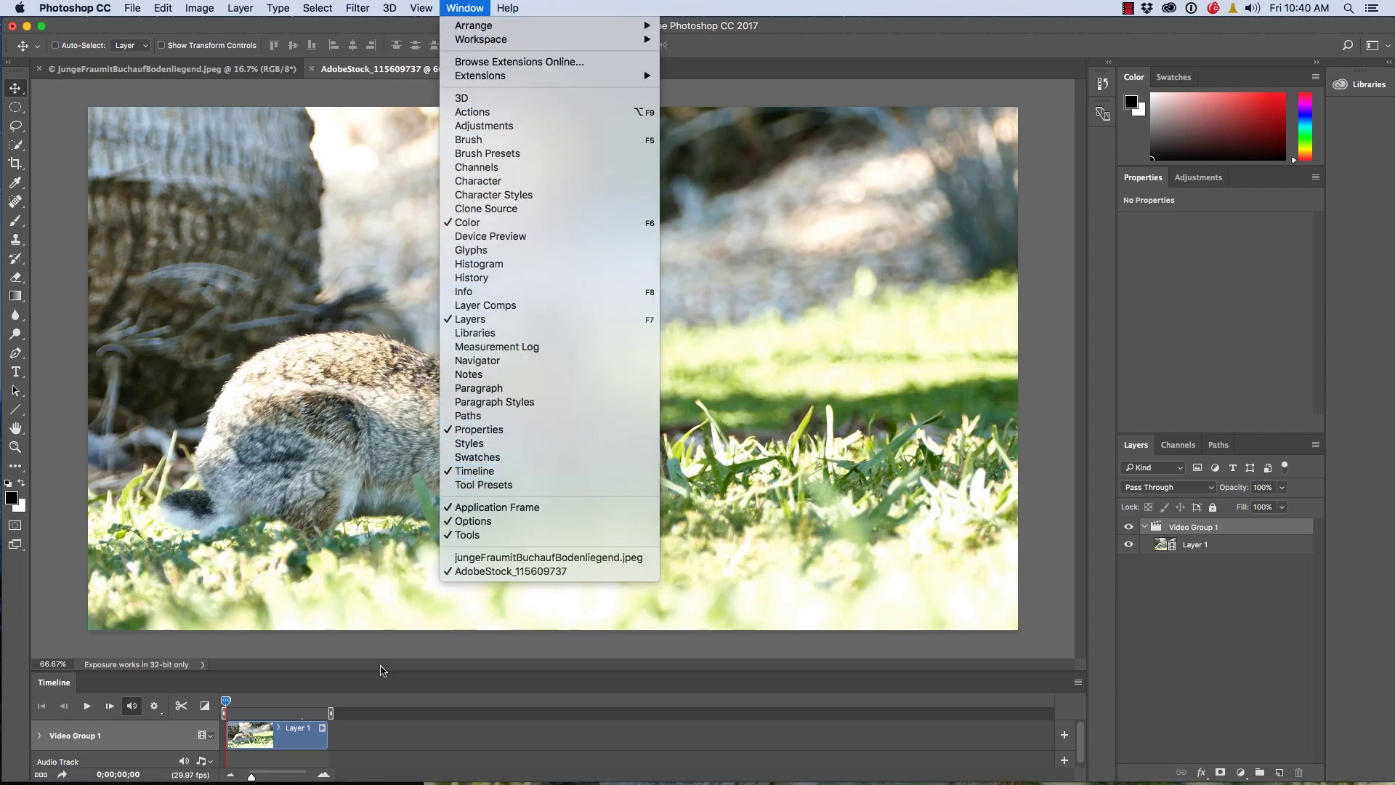
pyautogui.click(311, 743)
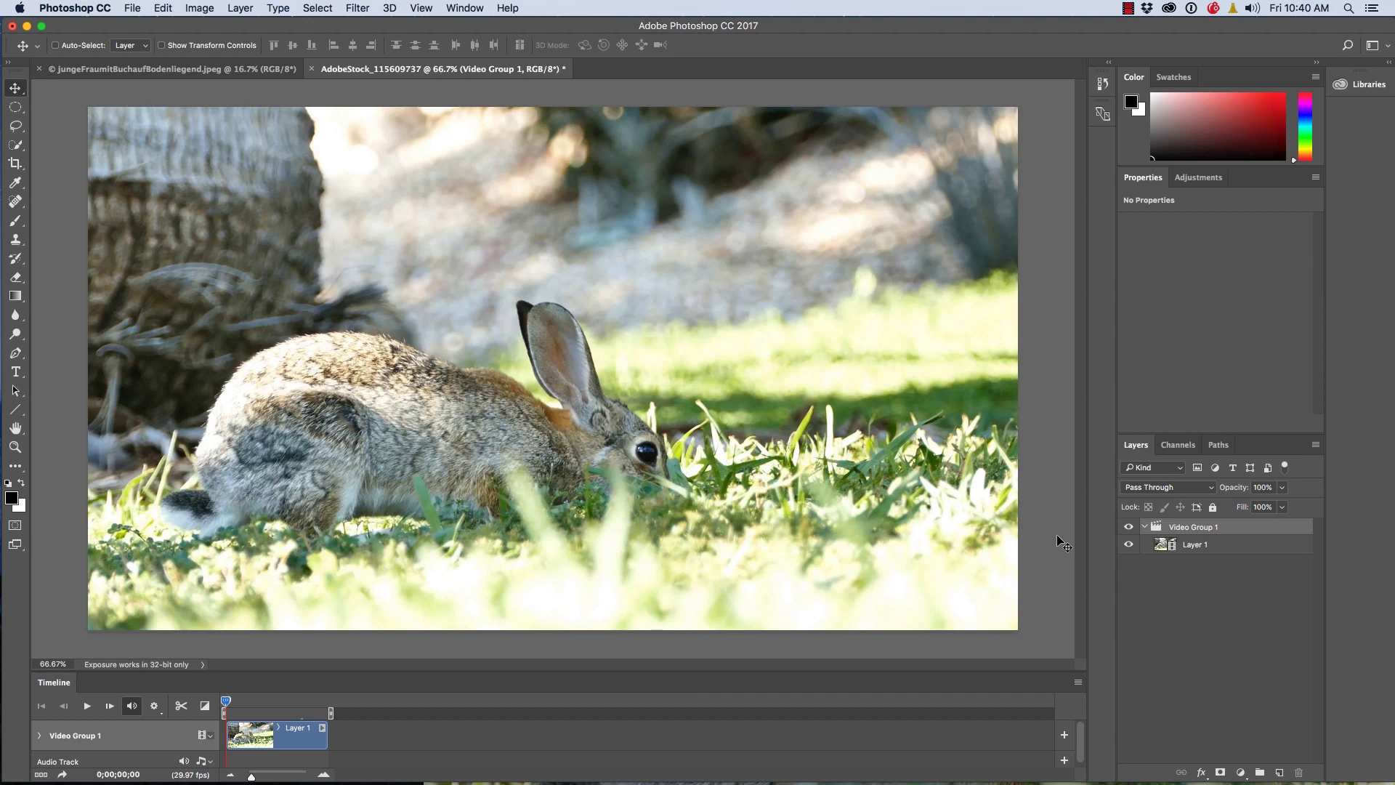
# Convert the rabbit video layer, Layer 1, to a smart object.
pyautogui.click(1211, 545)
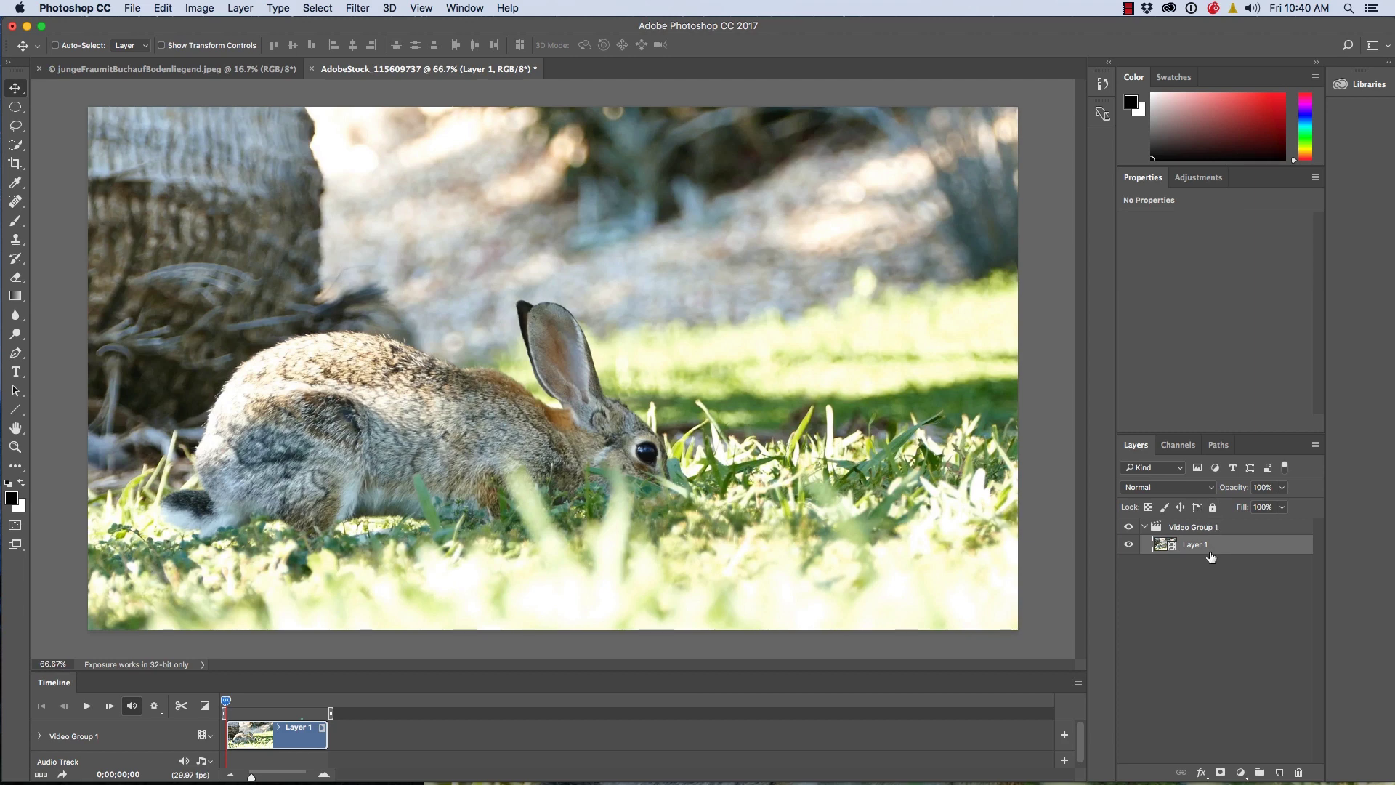
pyautogui.rightClick(1211, 548)
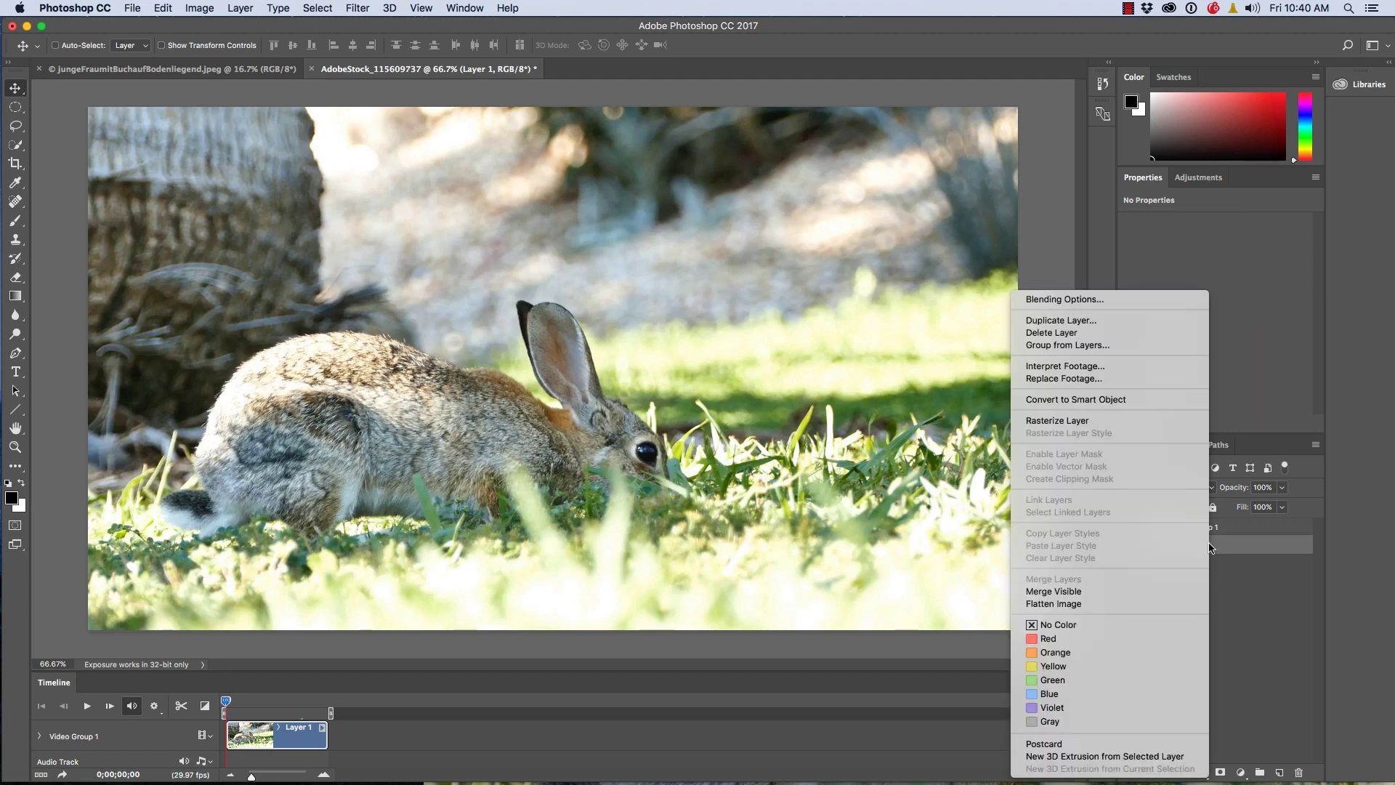
pyautogui.click(1131, 399)
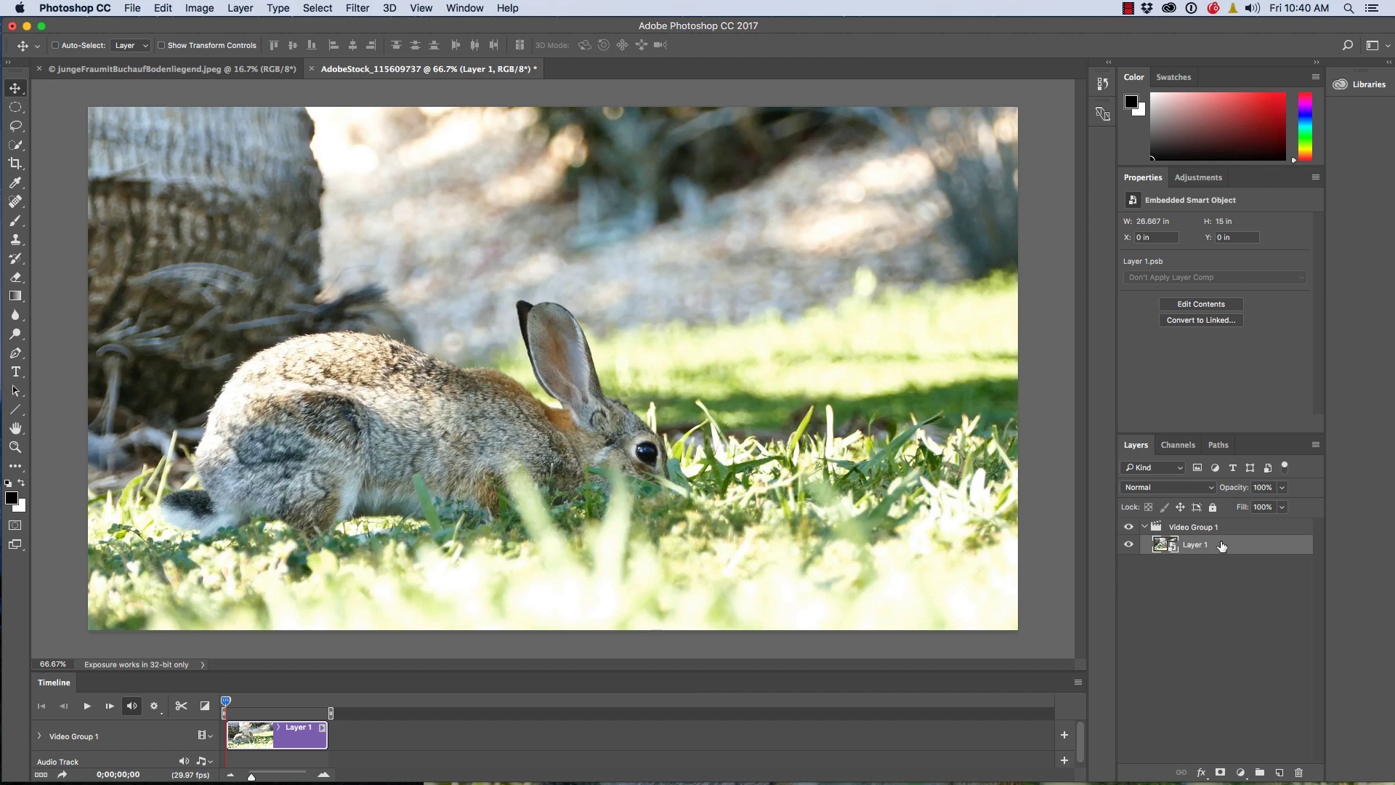
# Duplicate Layer 1, move the copy above Video Group 1, and align its clip with the start of the original clip.
pyautogui.press('super+j')
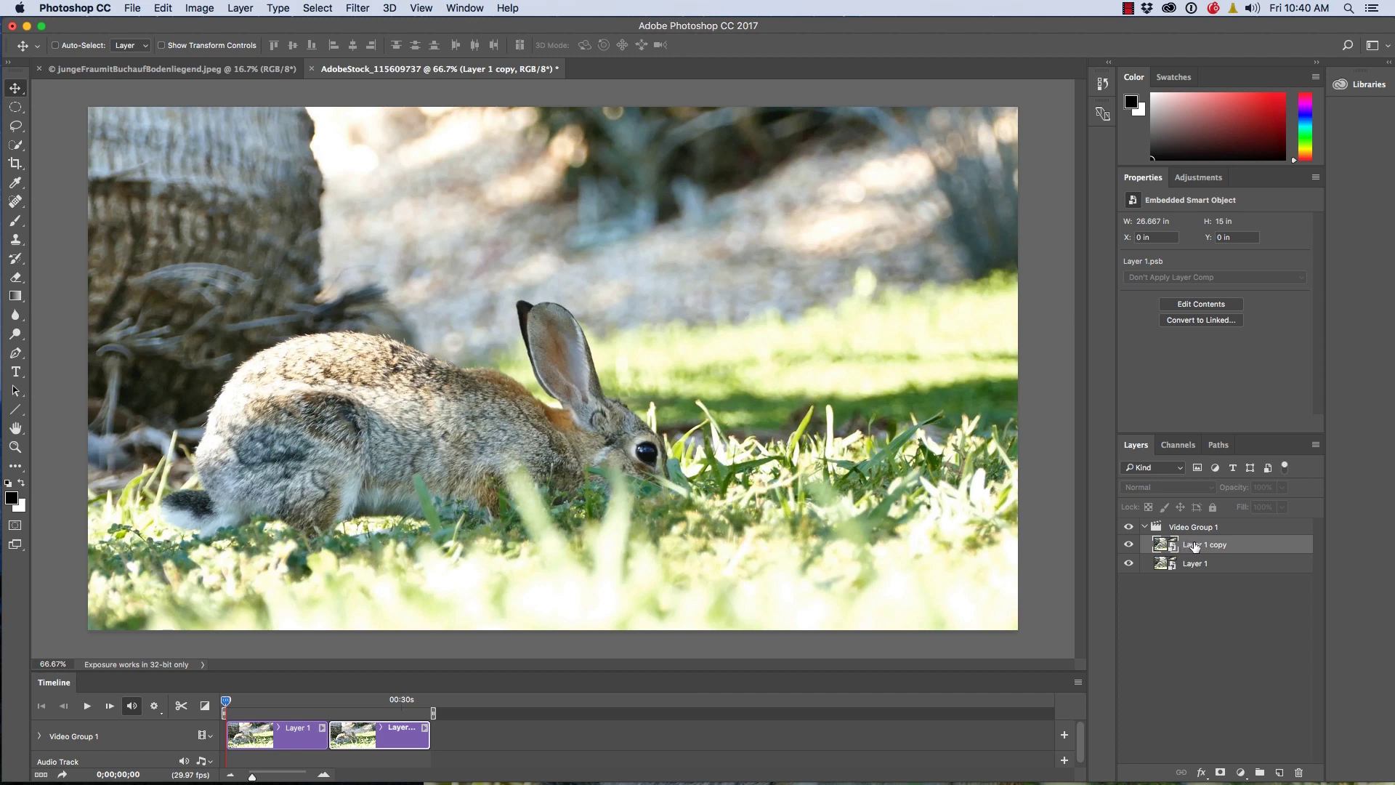
pyautogui.moveTo(1194, 546); pyautogui.dragTo(1193, 518)
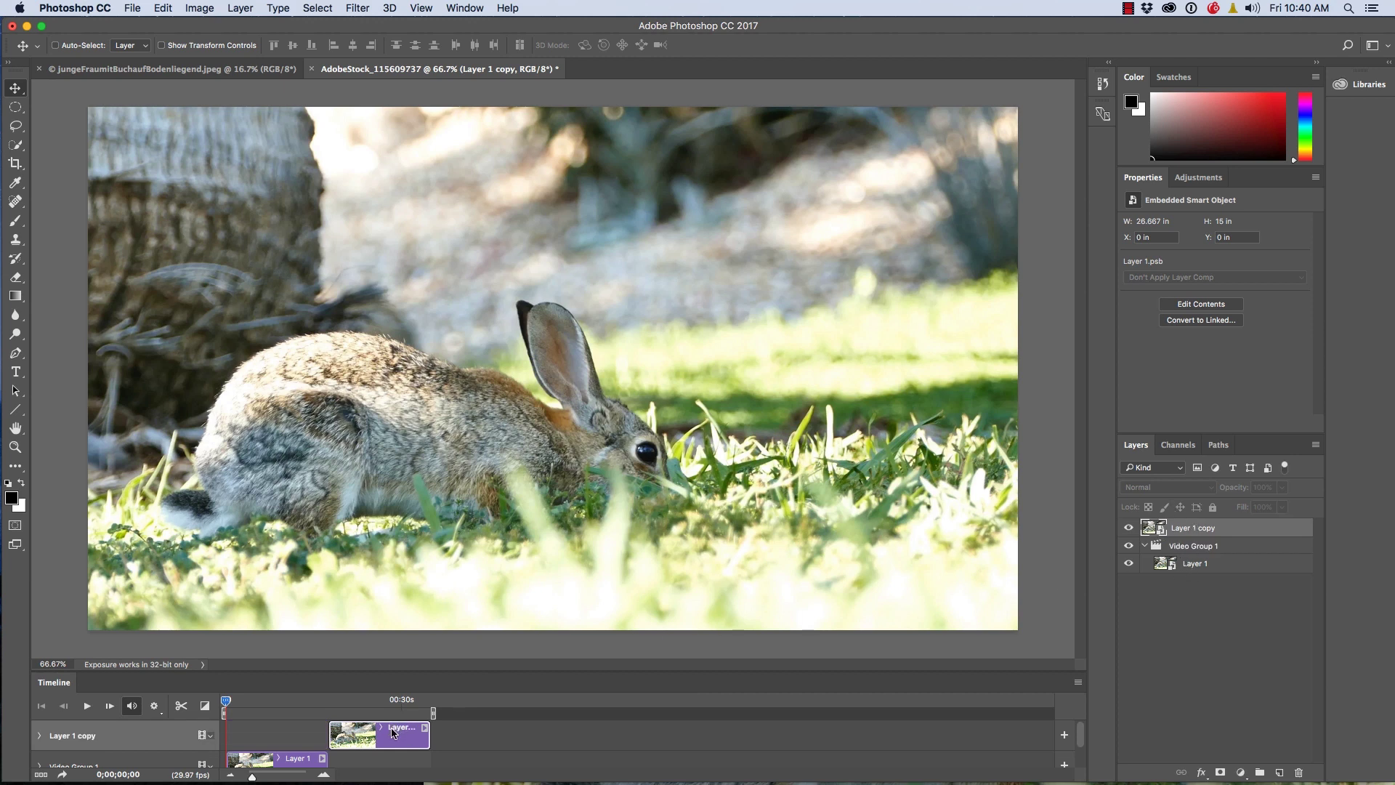
pyautogui.moveTo(392, 733); pyautogui.dragTo(289, 733)
# Move the playhead to about 0;00;05;29 and set the blend mode of Layer 1 copy to Divide.
pyautogui.moveTo(226, 699); pyautogui.dragTo(261, 701)
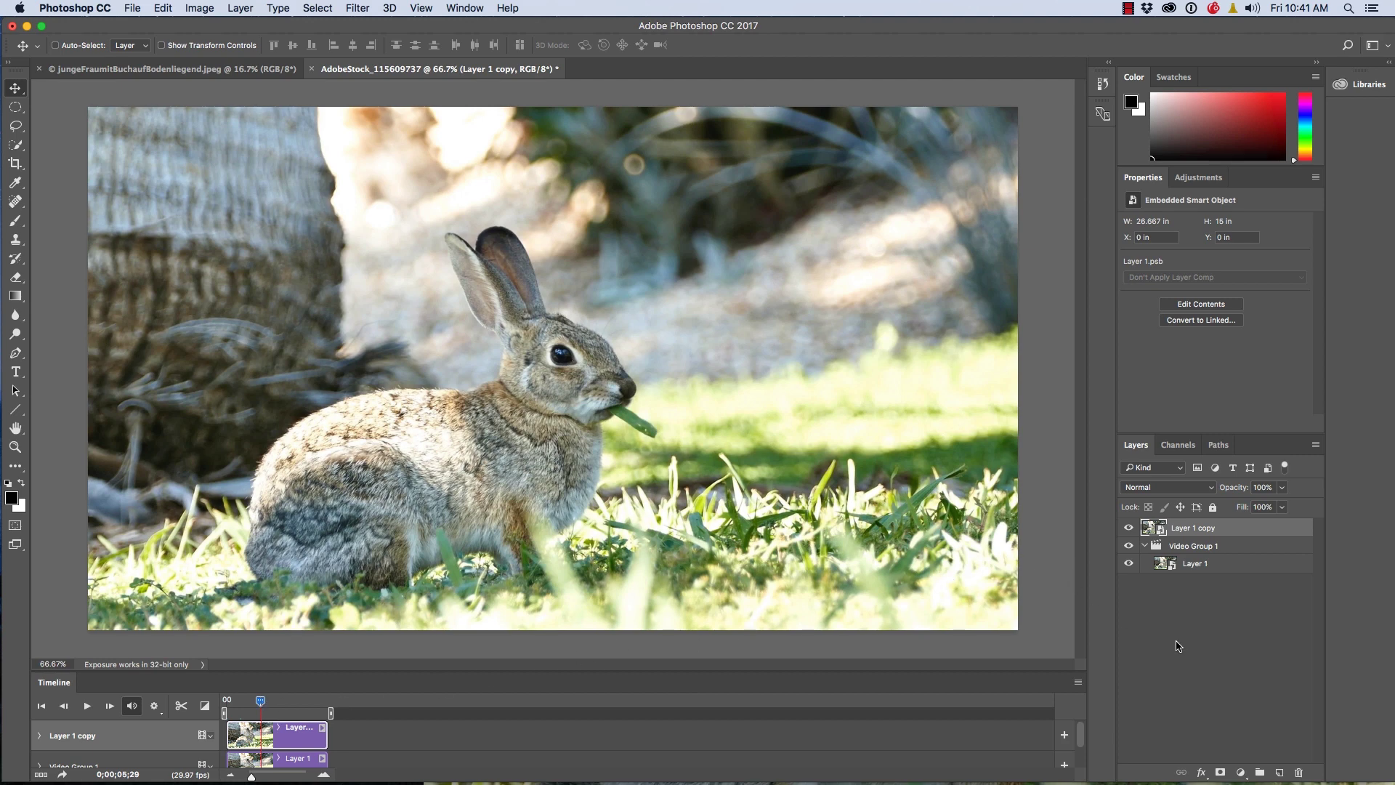
pyautogui.click(1240, 772)
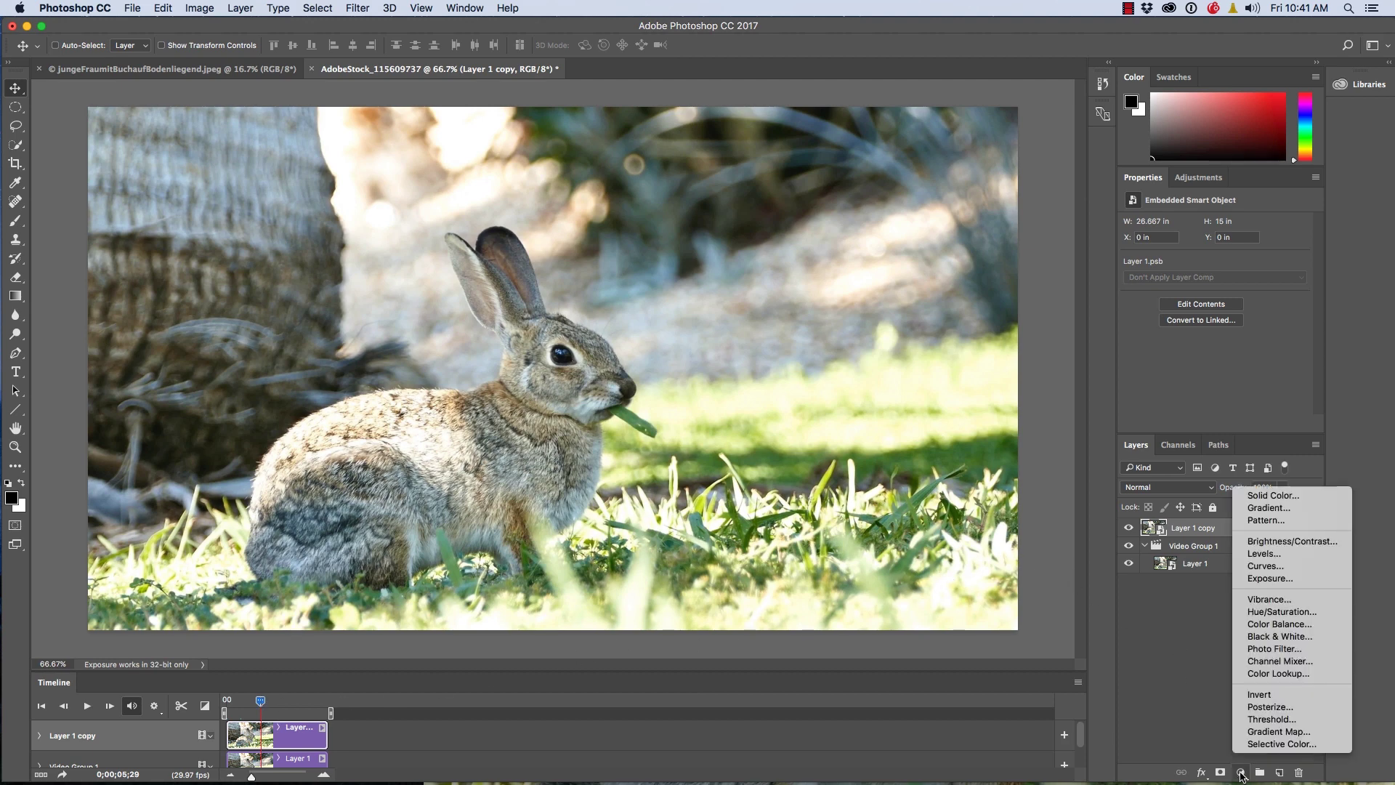
pyautogui.click(1199, 666)
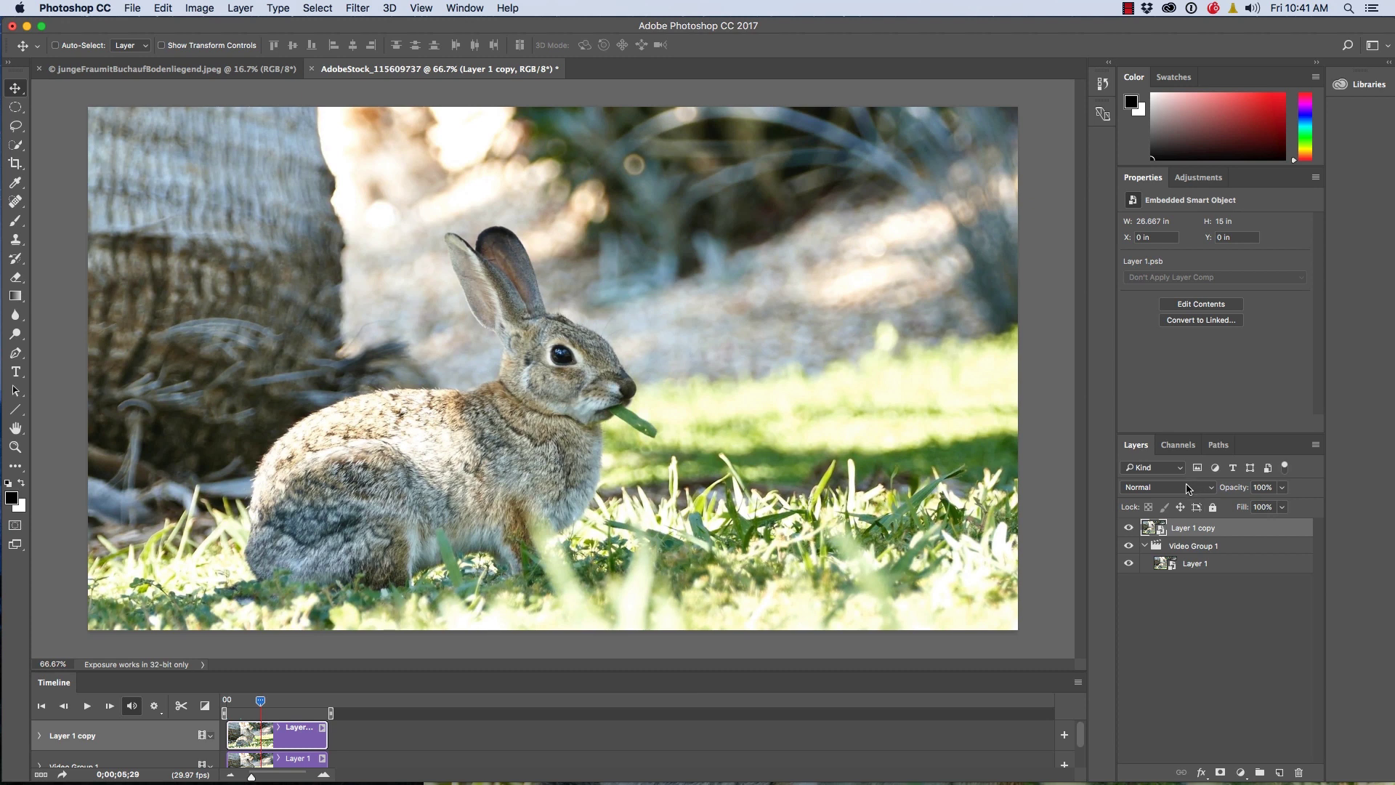
pyautogui.click(1189, 489)
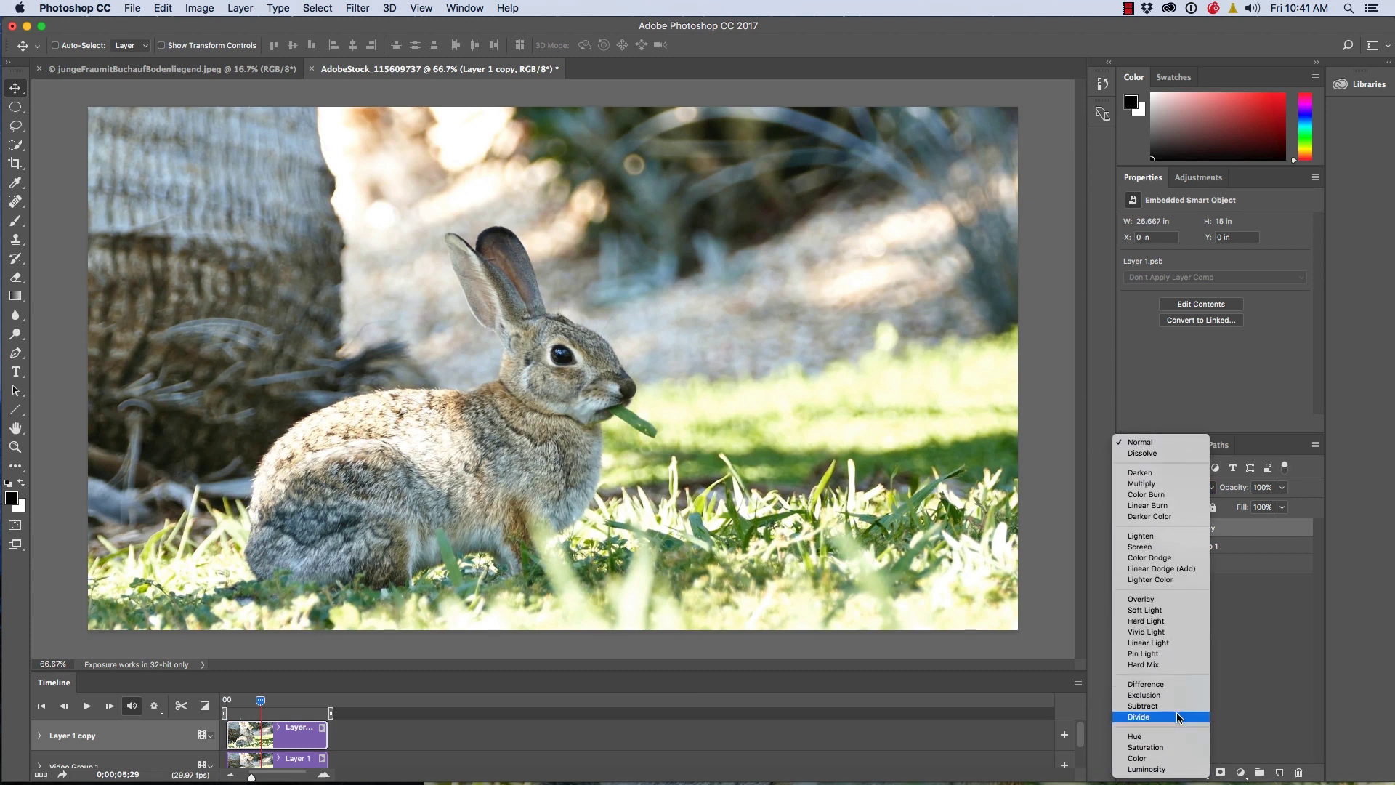
pyautogui.click(1179, 717)
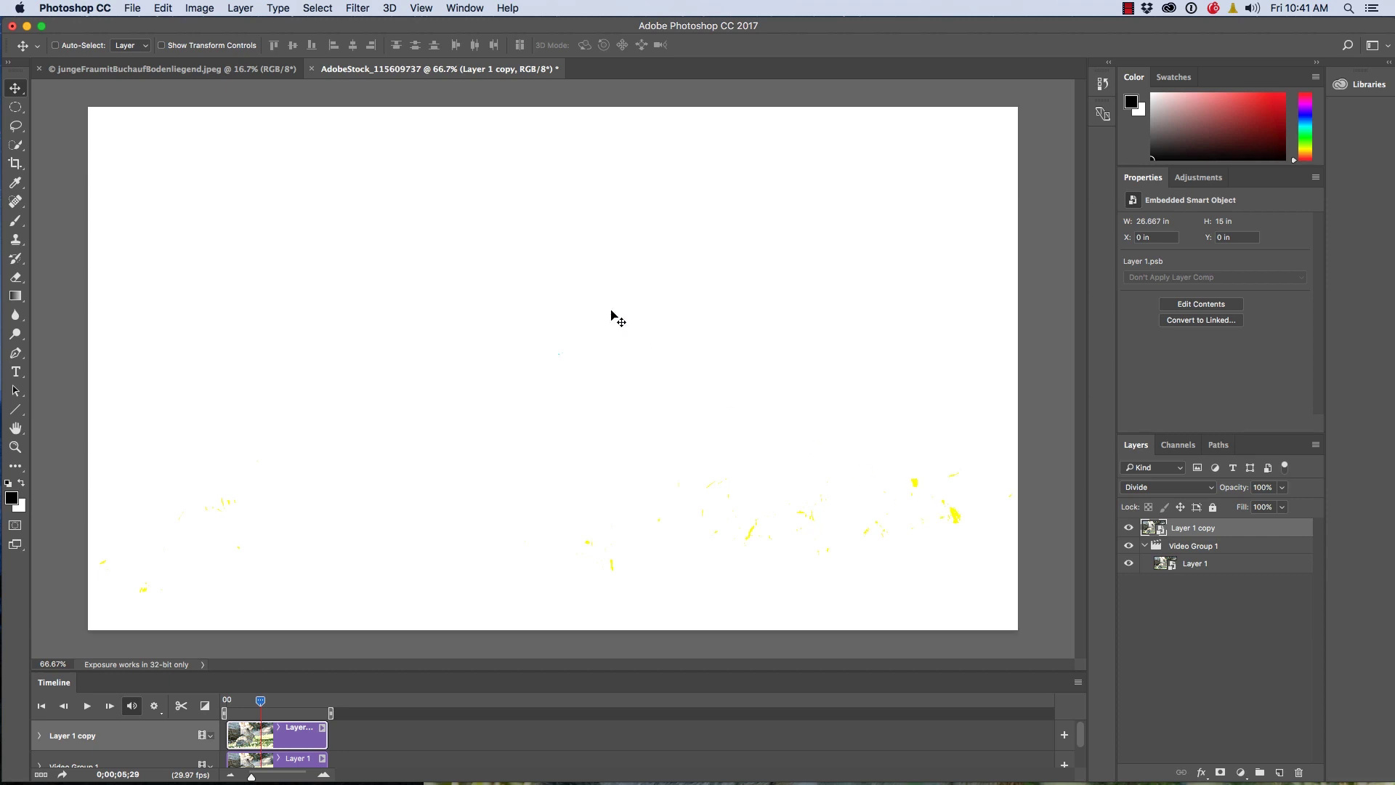
# Apply a Gaussian Blur with a 3.8-pixel radius to Layer 1 copy and preview the effect in playback.
pyautogui.click(358, 8)
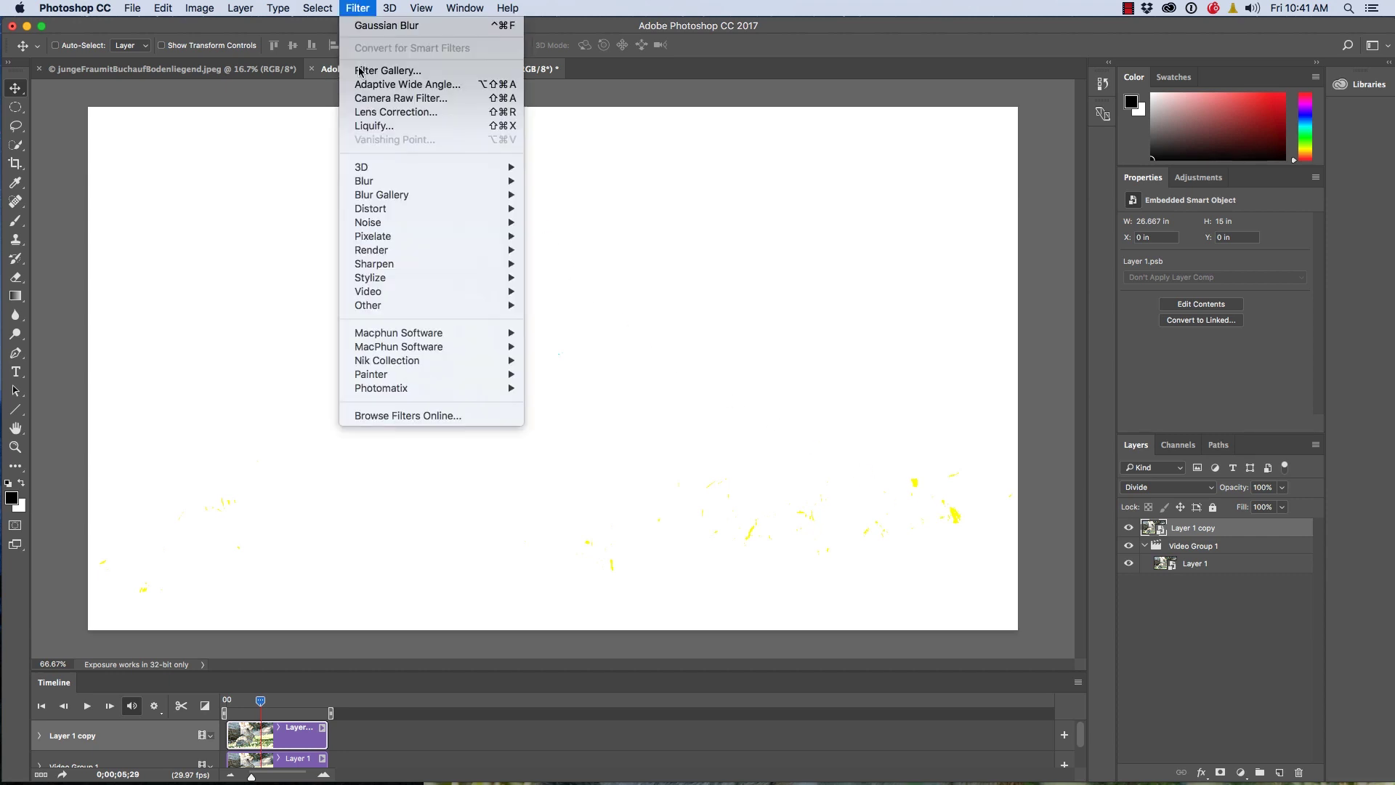
pyautogui.moveTo(363, 181)
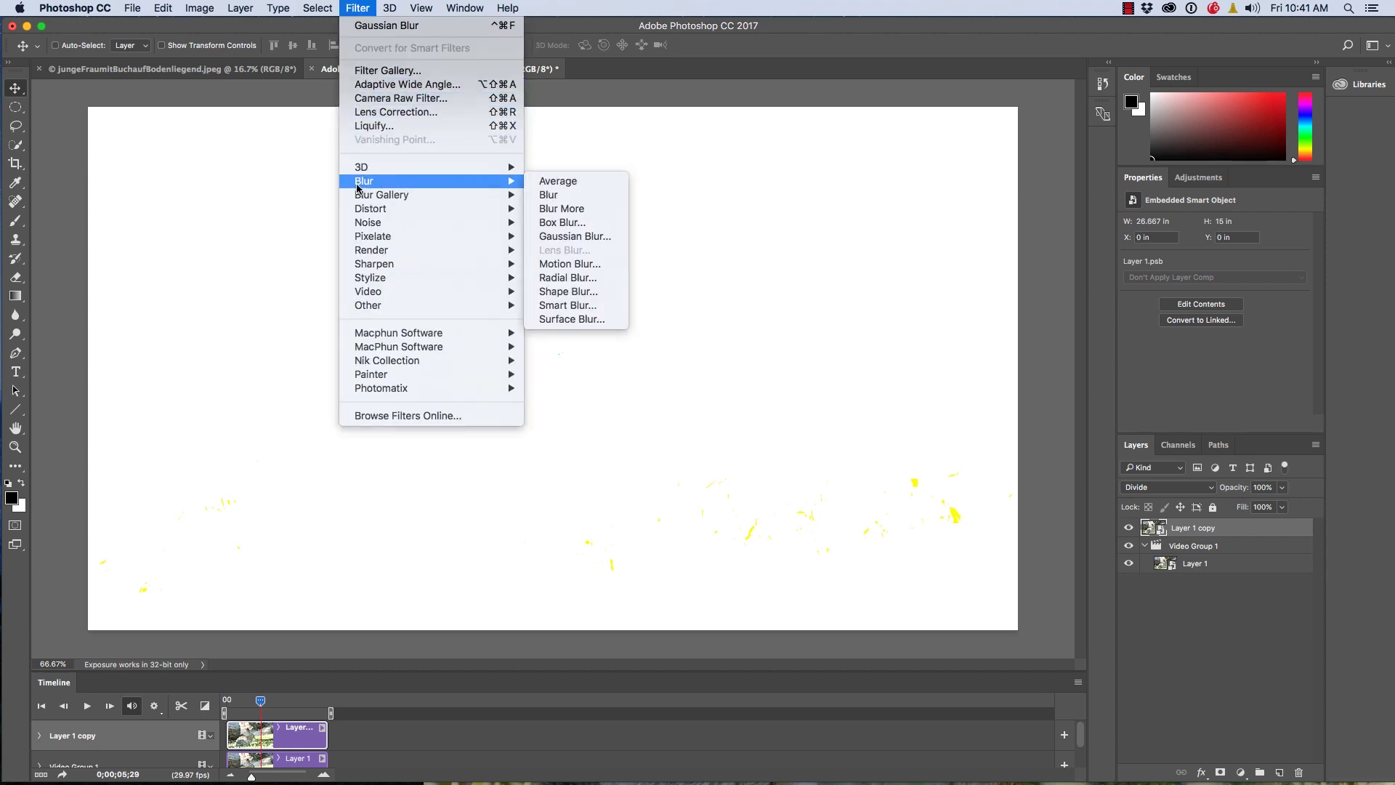
pyautogui.click(574, 236)
pyautogui.moveTo(754, 263); pyautogui.dragTo(1009, 85)
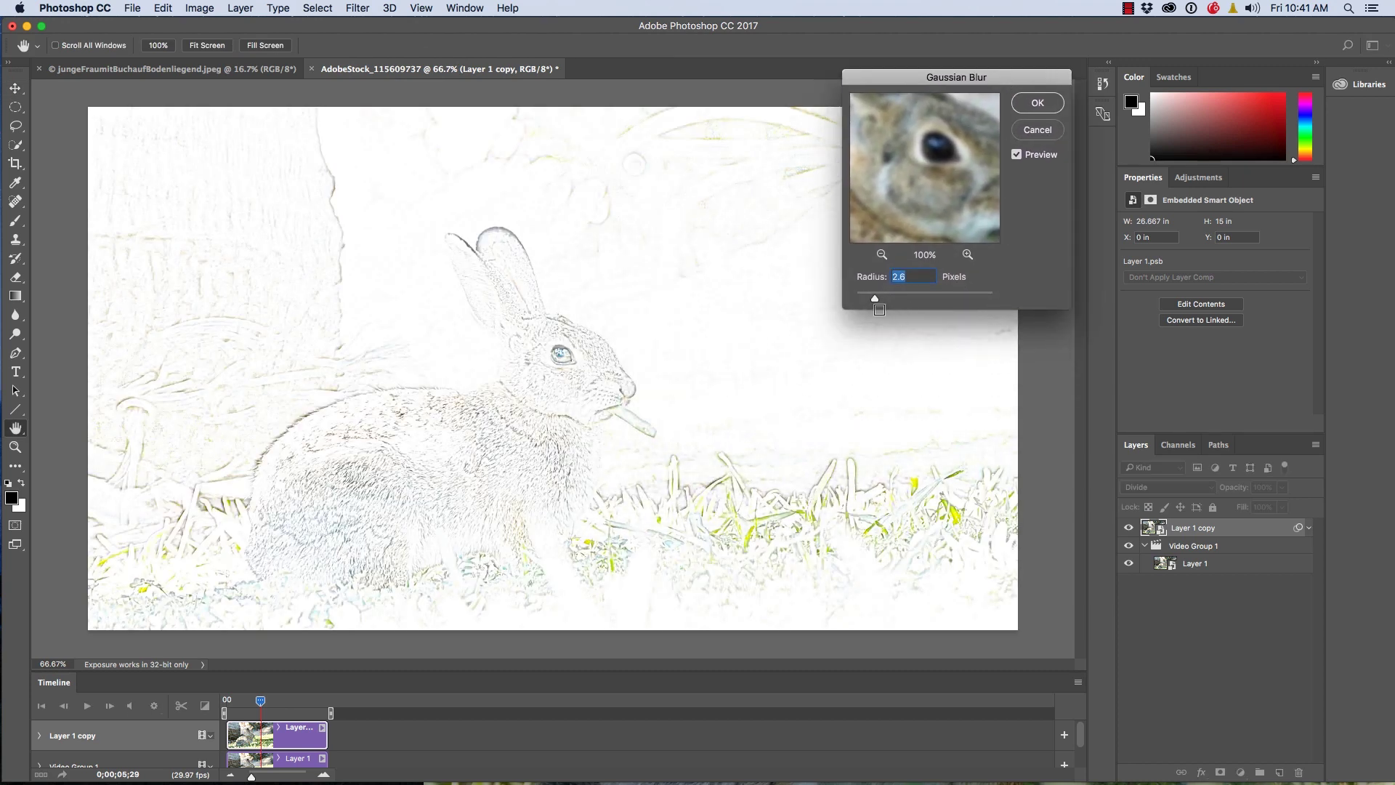
pyautogui.moveTo(875, 304)
pyautogui.mouseDown()
pyautogui.moveTo(947, 303)
pyautogui.moveTo(869, 302)
pyautogui.mouseUp()
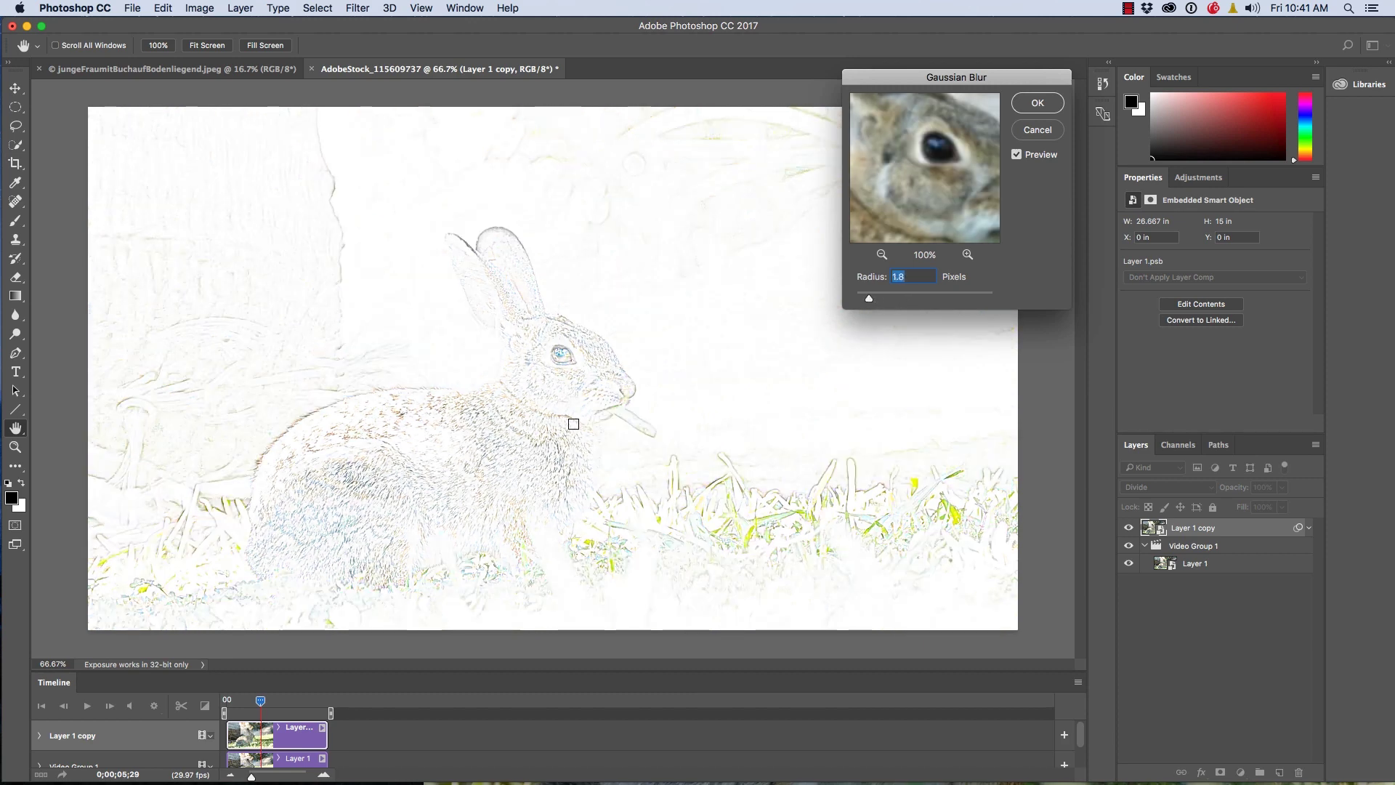
pyautogui.moveTo(870, 298); pyautogui.dragTo(887, 299)
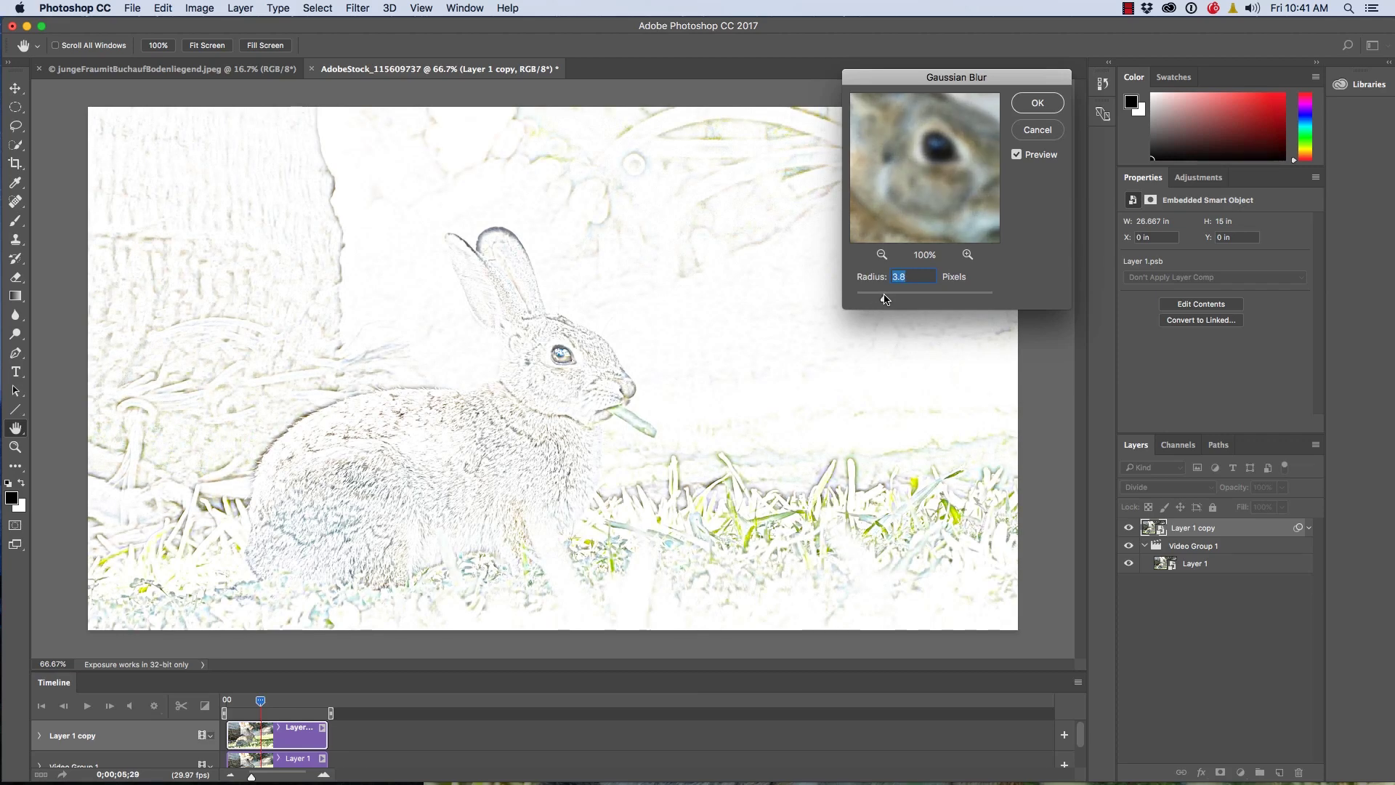
pyautogui.click(1023, 108)
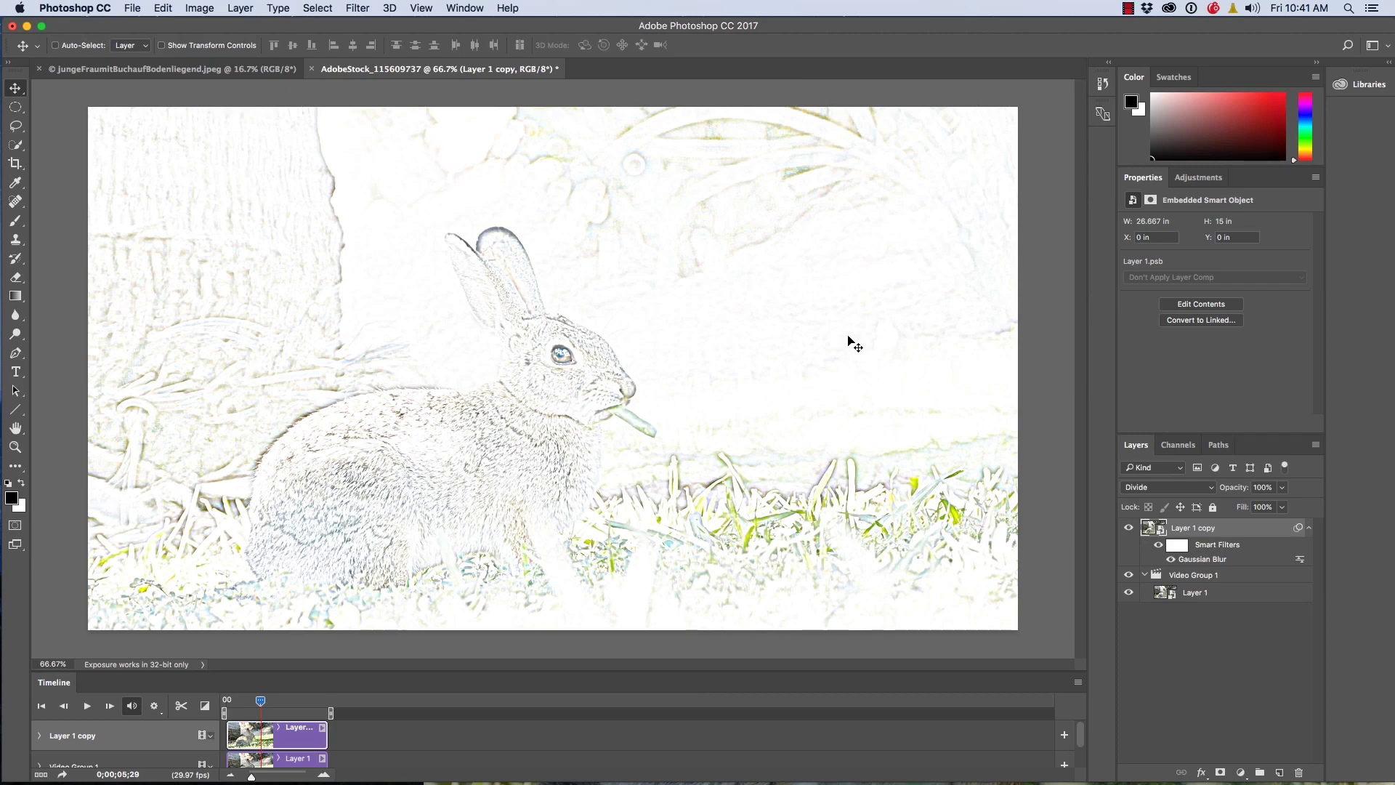
pyautogui.press('space')
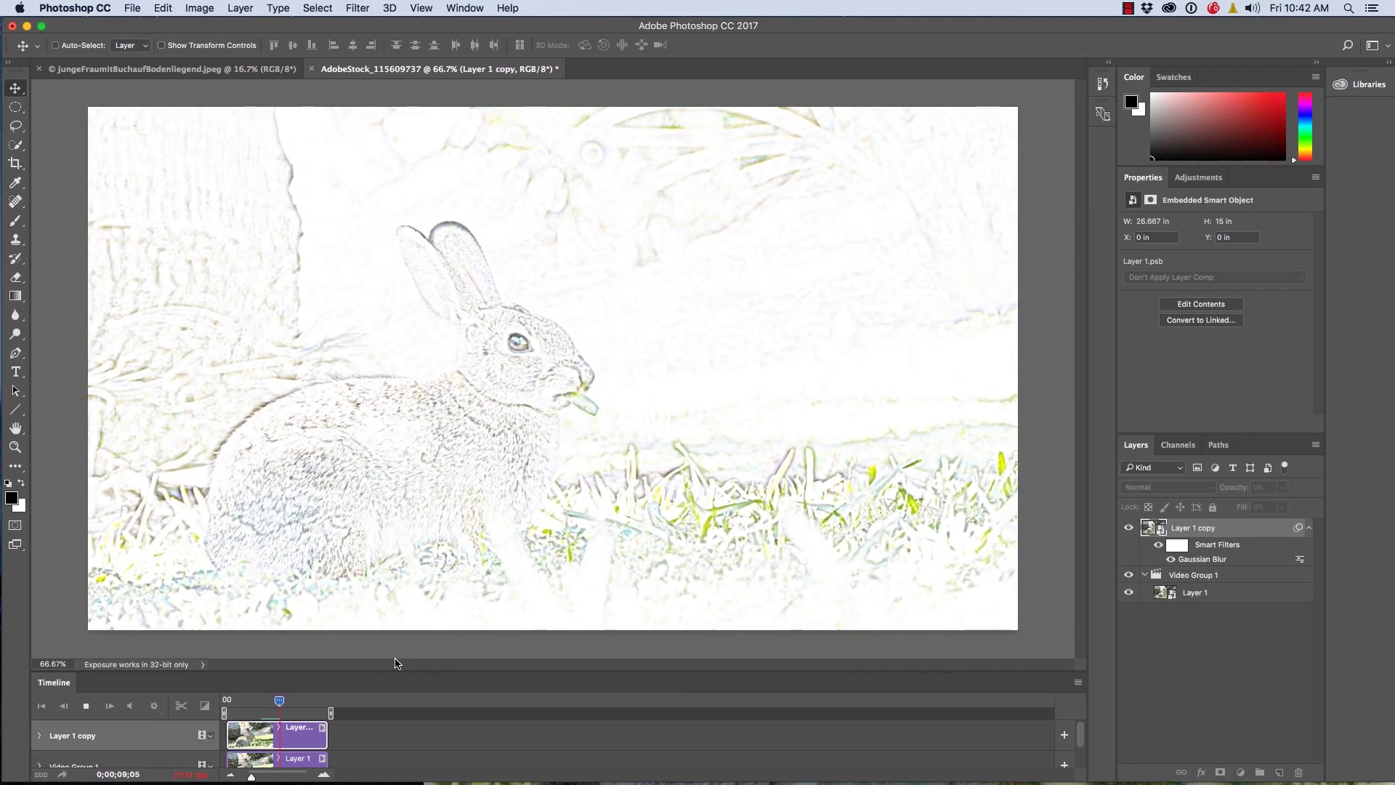
pyautogui.press('space')
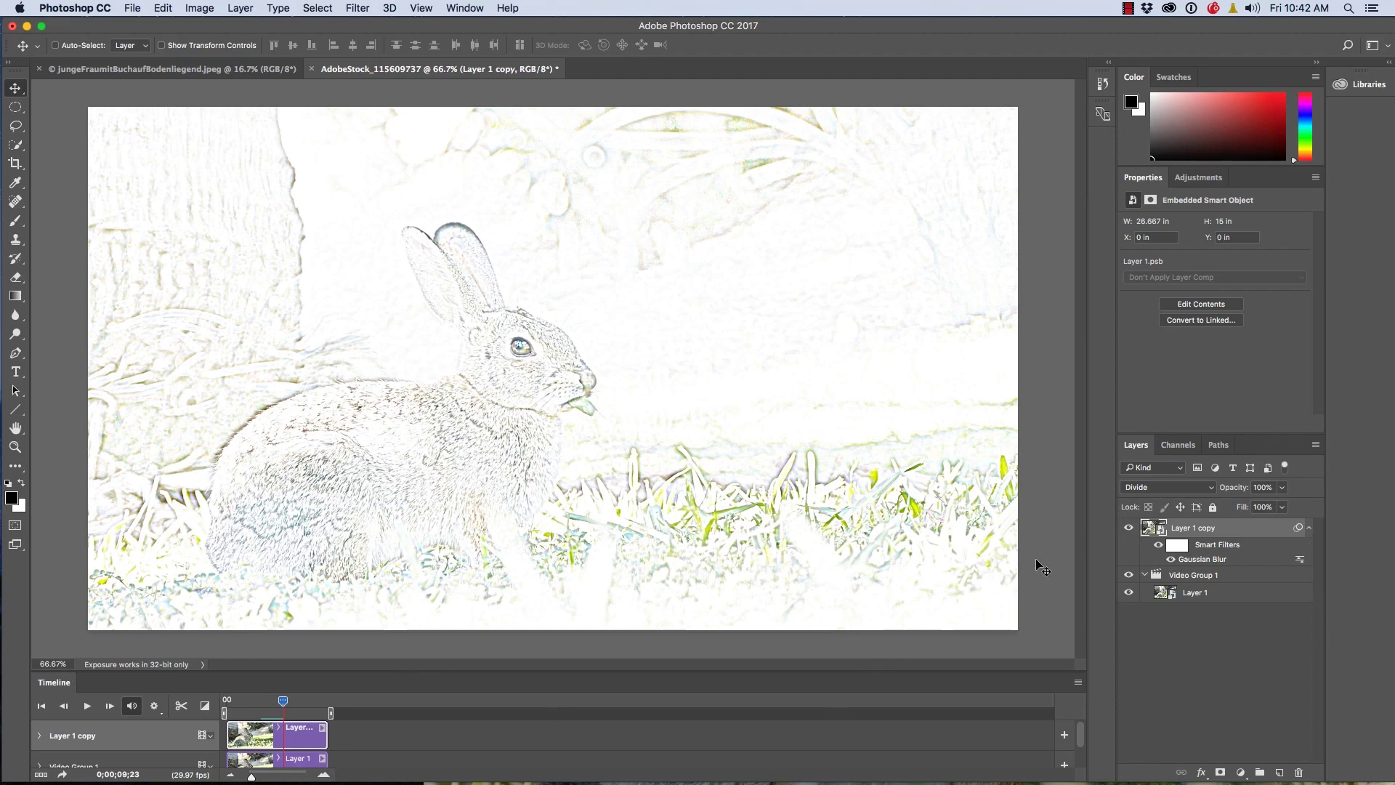
# Add a Curves adjustment above Layer 1 copy, pull the RGB curve down to darken the sketch lines, and preview the playback.
pyautogui.click(1197, 593)
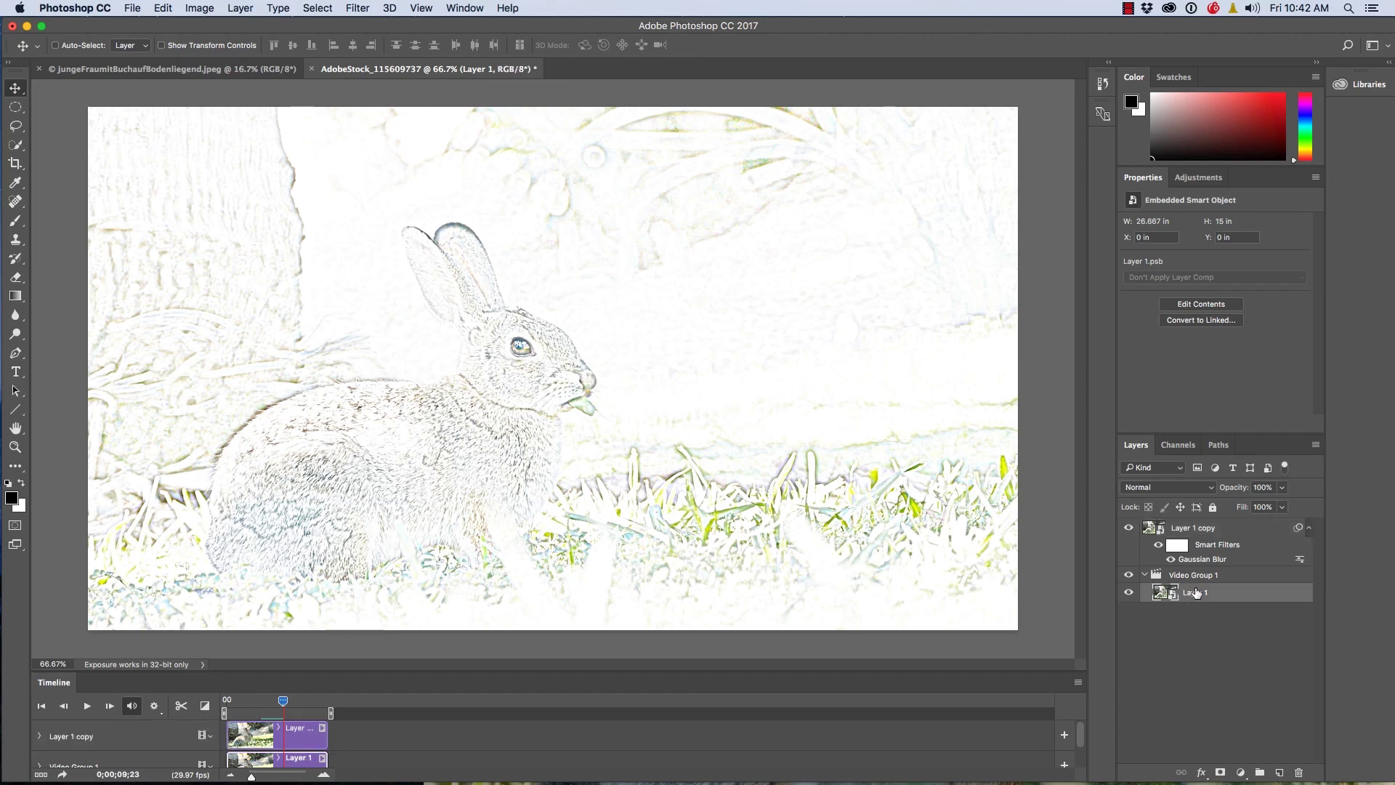
pyautogui.click(1213, 529)
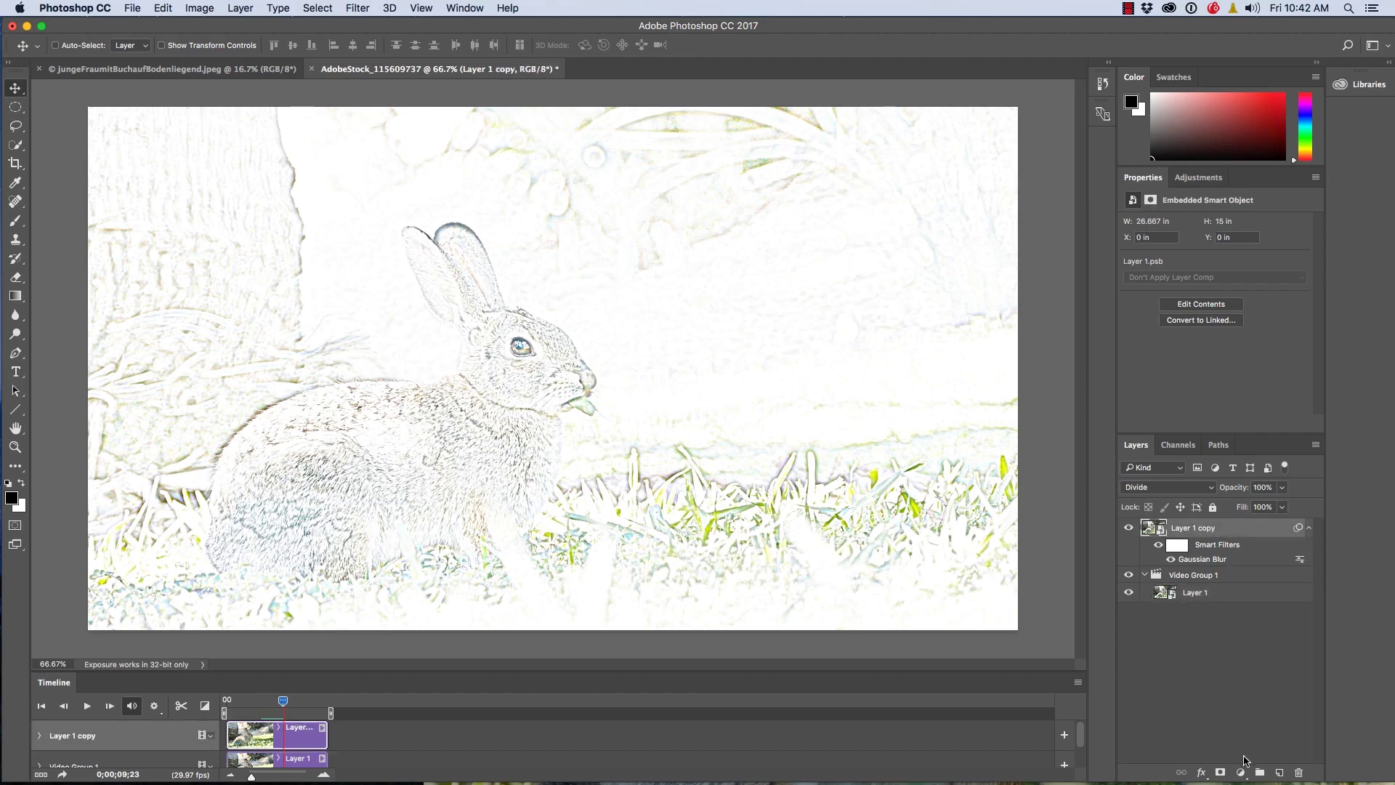
pyautogui.click(1241, 772)
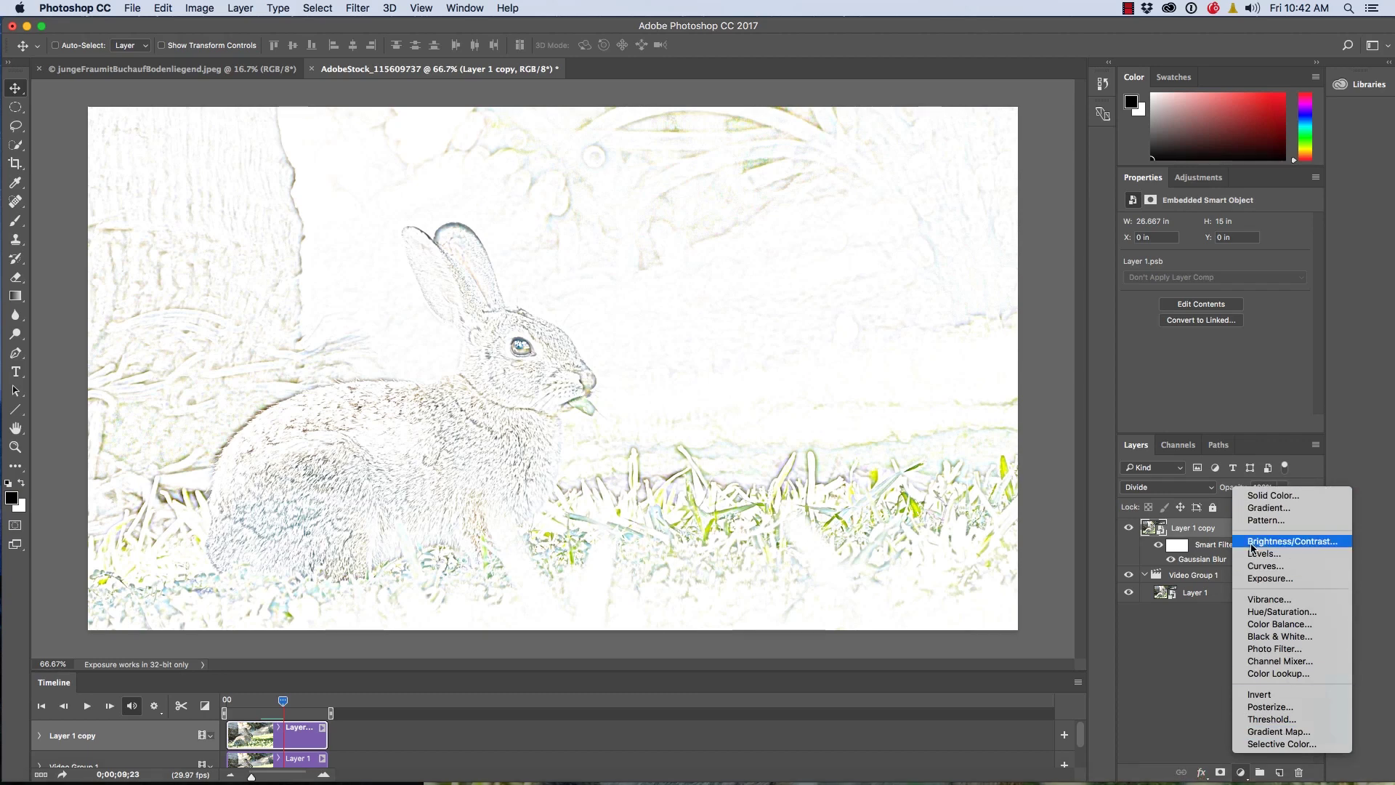
pyautogui.click(1254, 567)
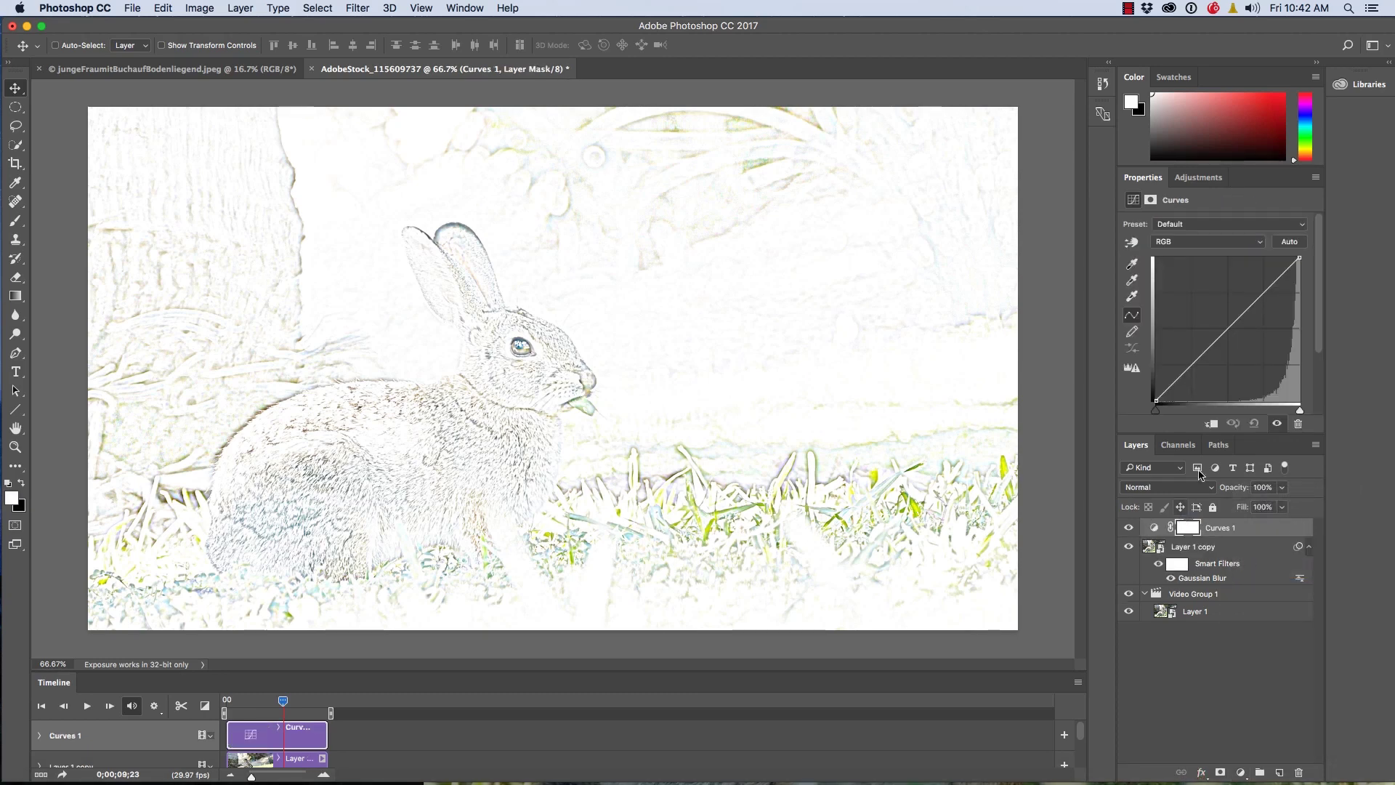
pyautogui.moveTo(1202, 355); pyautogui.dragTo(1201, 383)
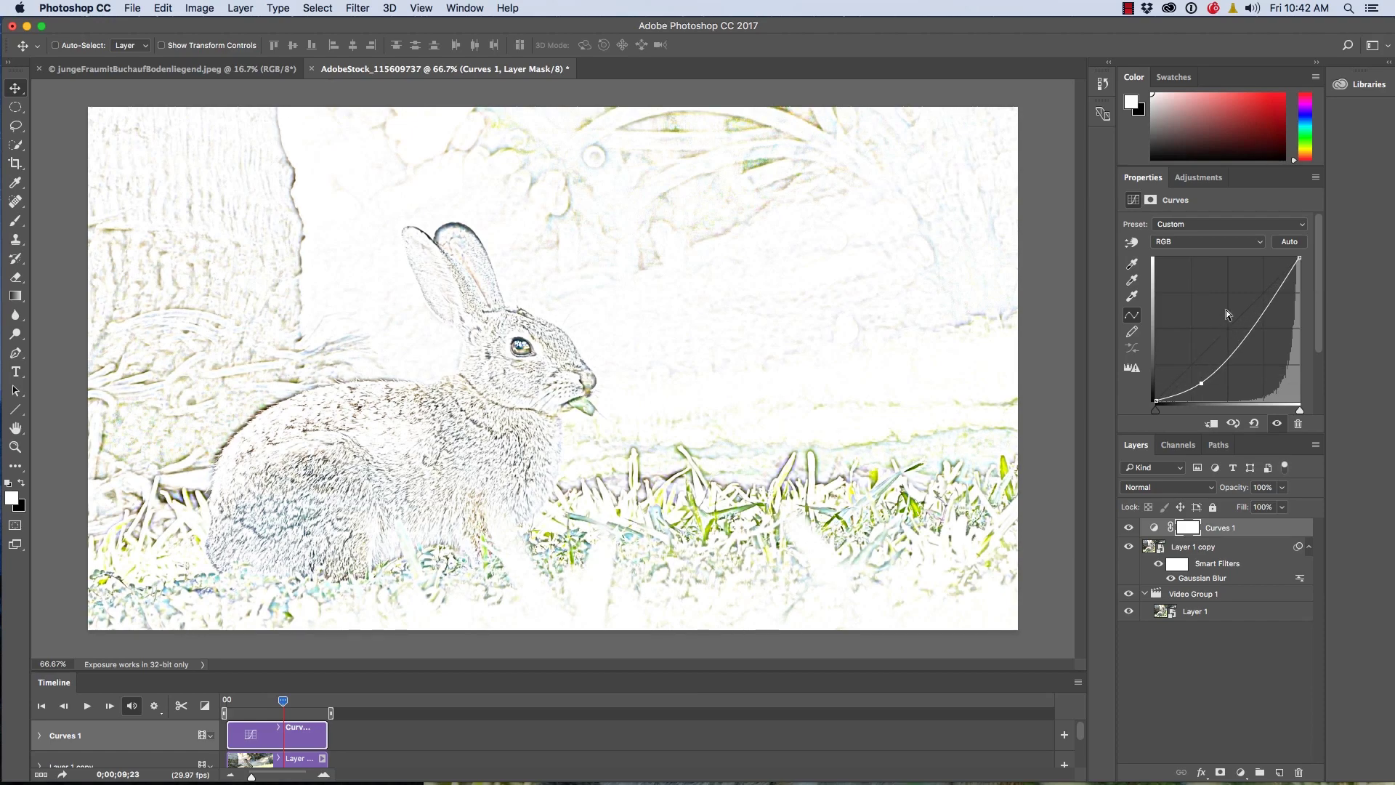
pyautogui.moveTo(1269, 295)
pyautogui.mouseDown()
pyautogui.moveTo(1252, 280)
pyautogui.moveTo(1275, 322)
pyautogui.mouseUp()
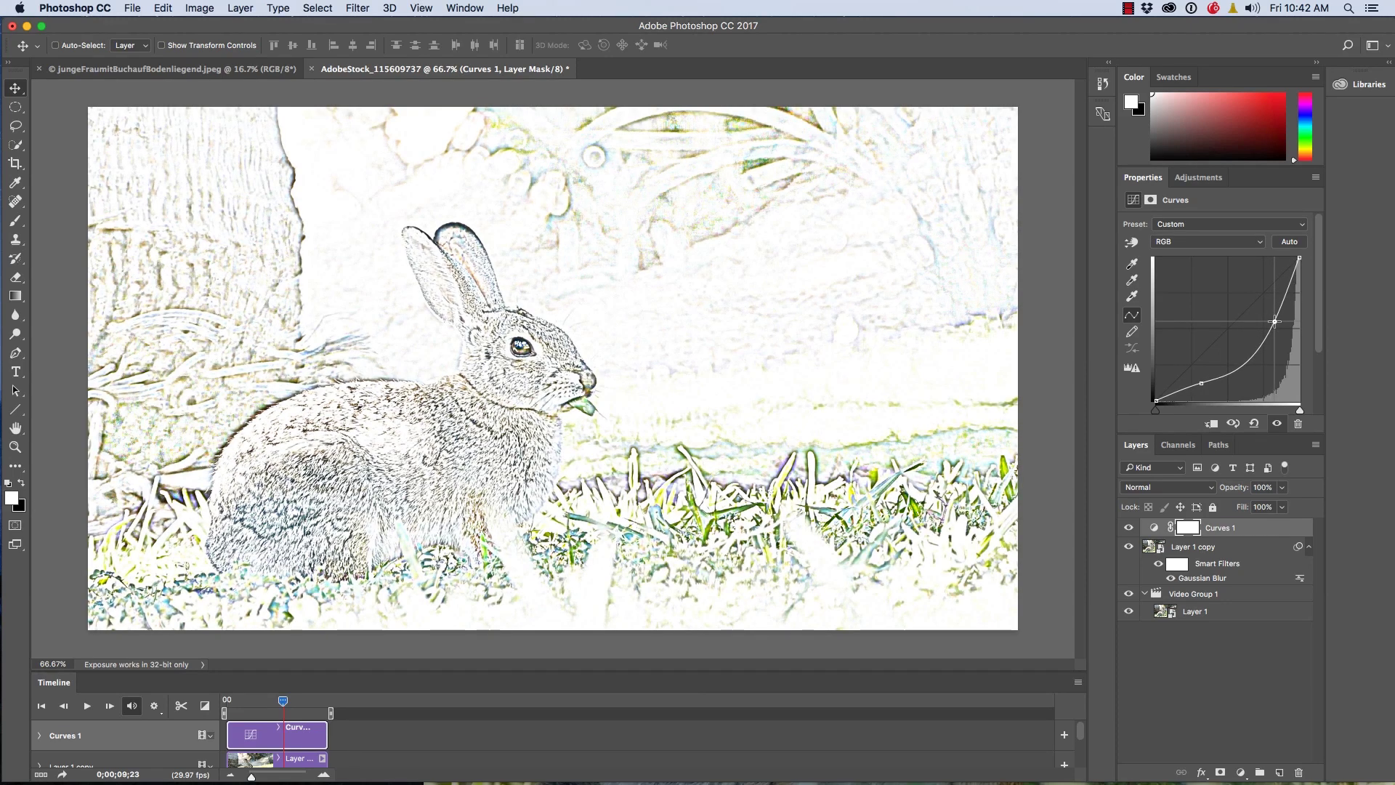
pyautogui.moveTo(1201, 383); pyautogui.dragTo(1178, 412)
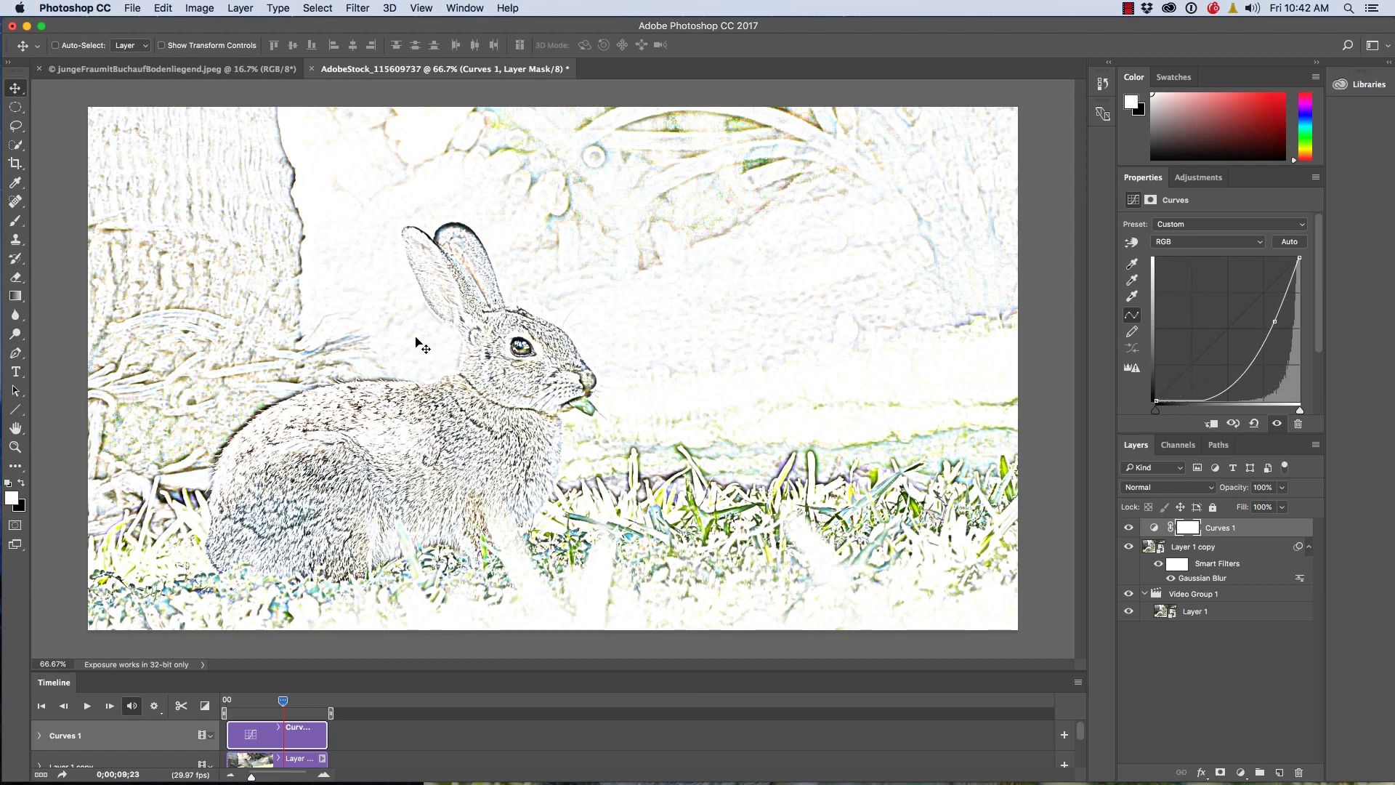
pyautogui.press('space')
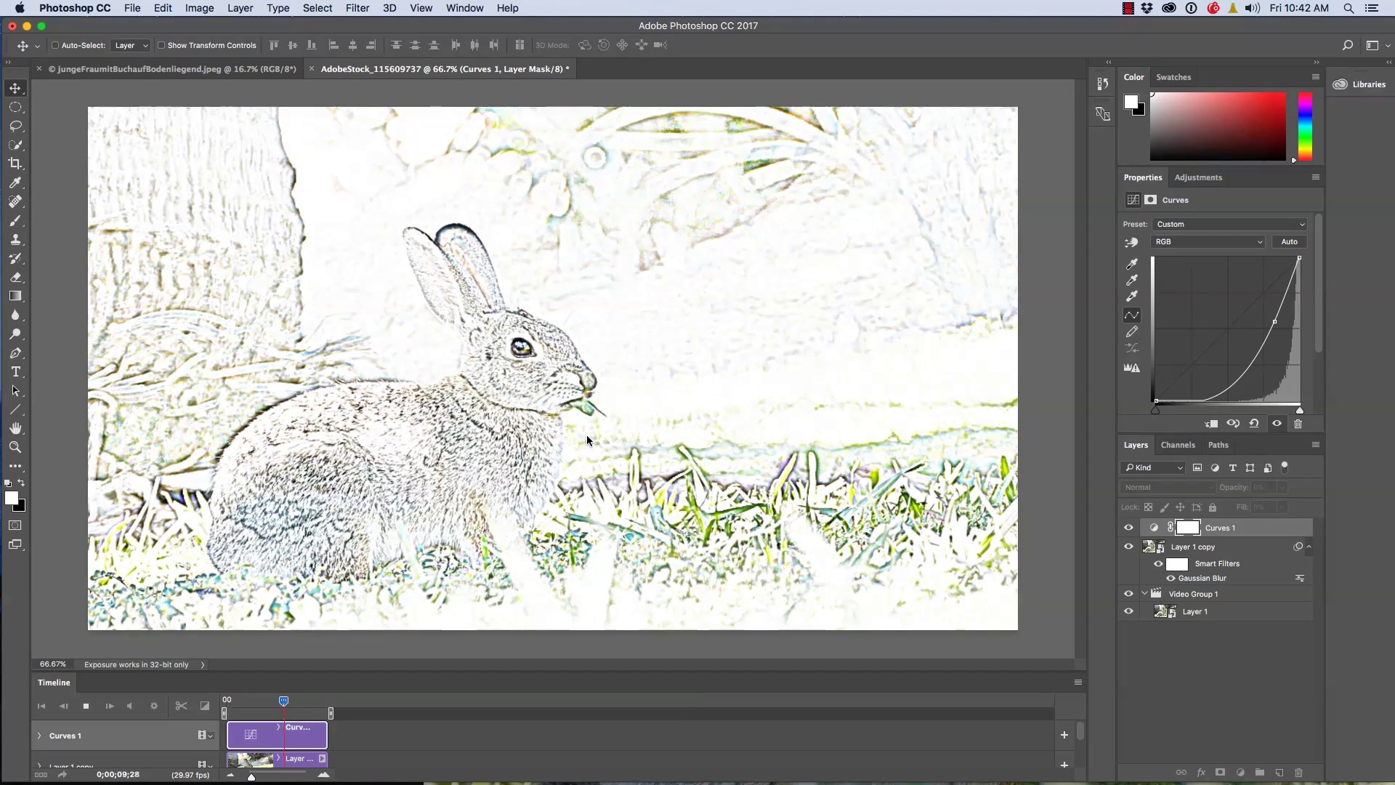
pyautogui.press('space')
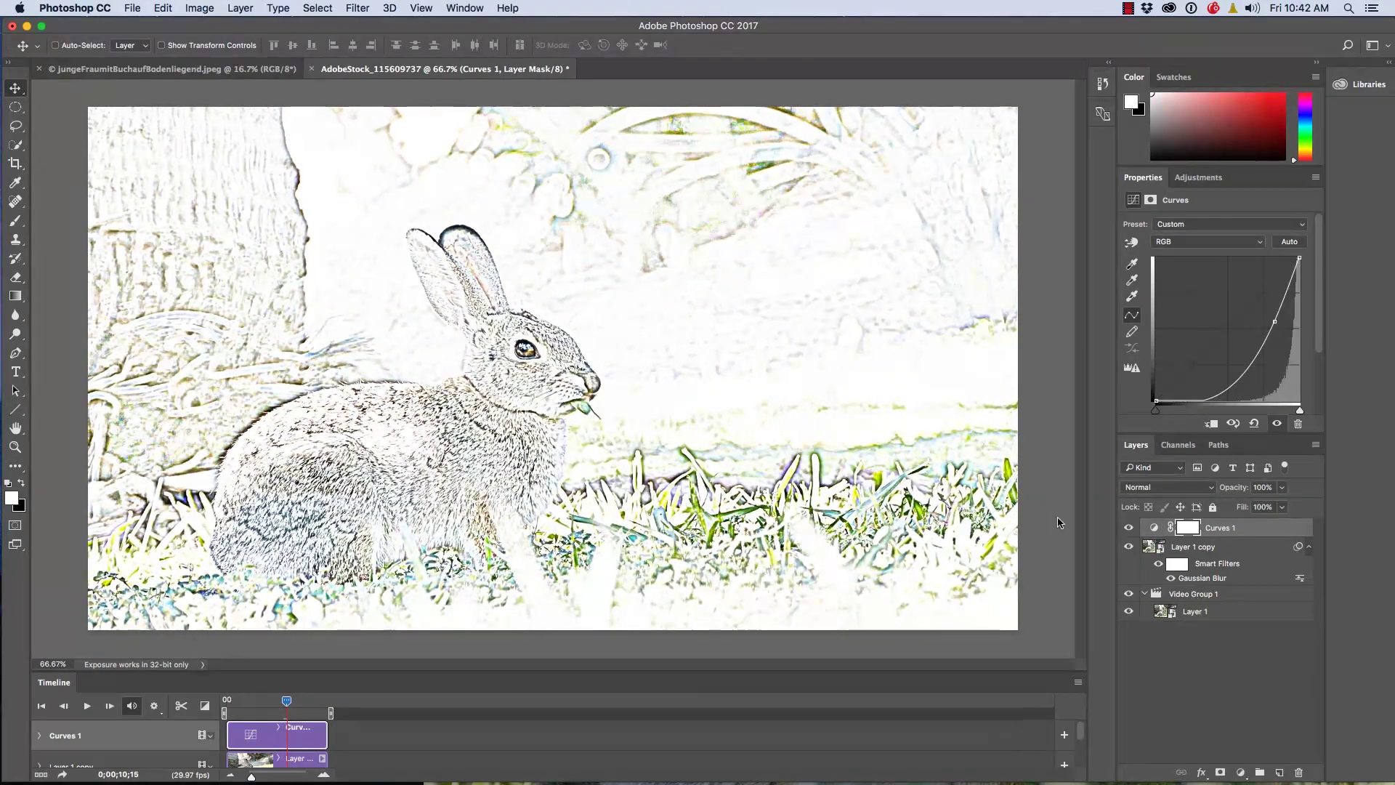
# Combine the Curves layer, Layer 1 copy and the video group into one smart object and rename it video.
pyautogui.click(1220, 624)
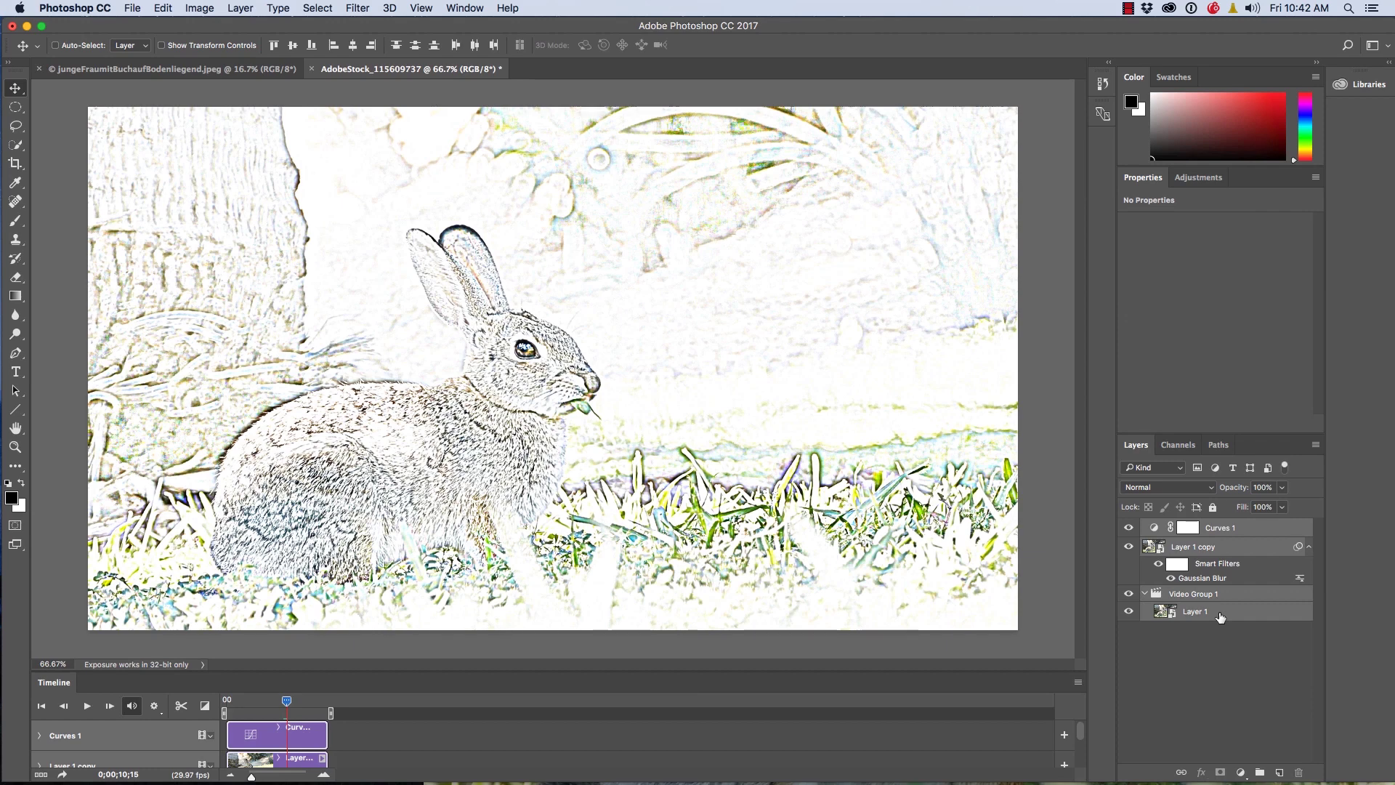
pyautogui.rightClick(1233, 528)
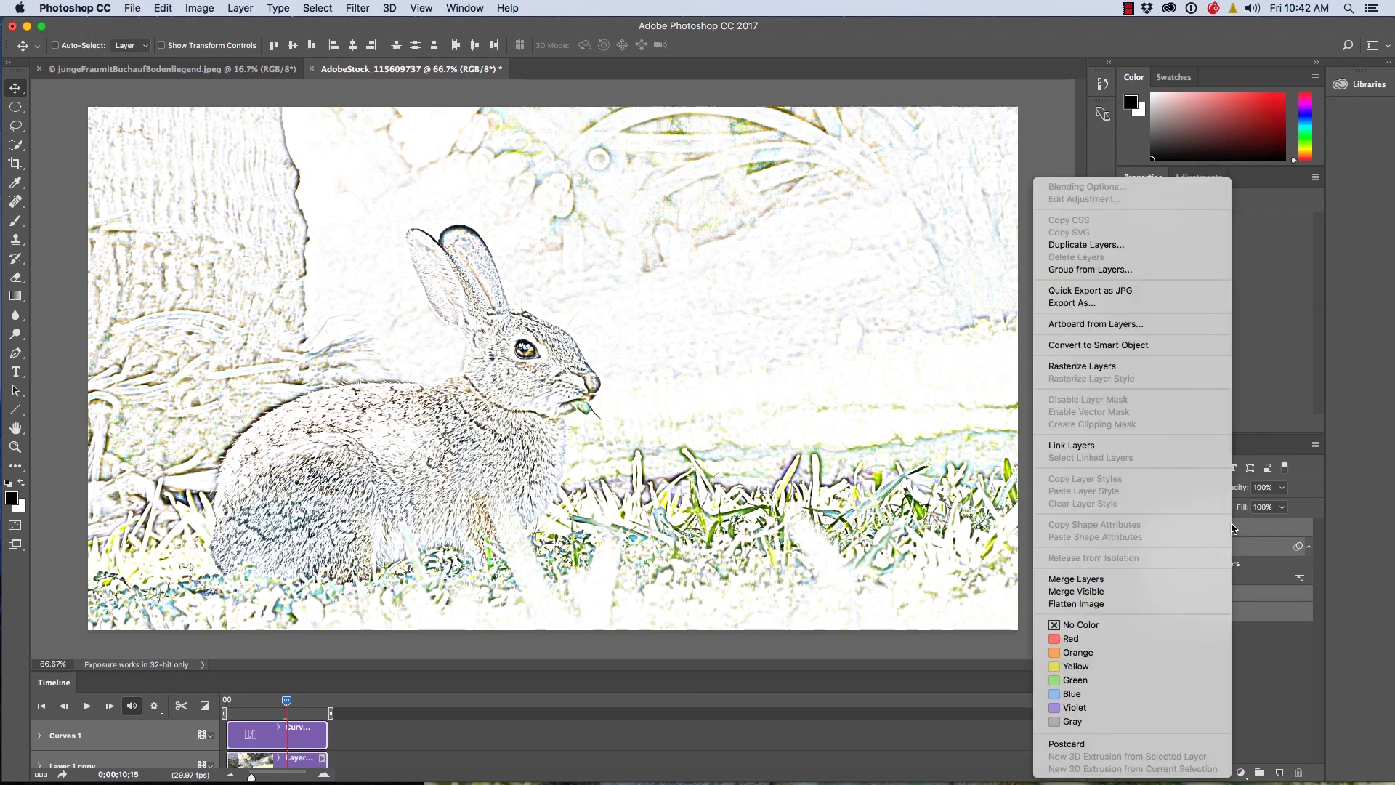
pyautogui.click(1138, 345)
pyautogui.doubleClick(1181, 529)
pyautogui.write('video')
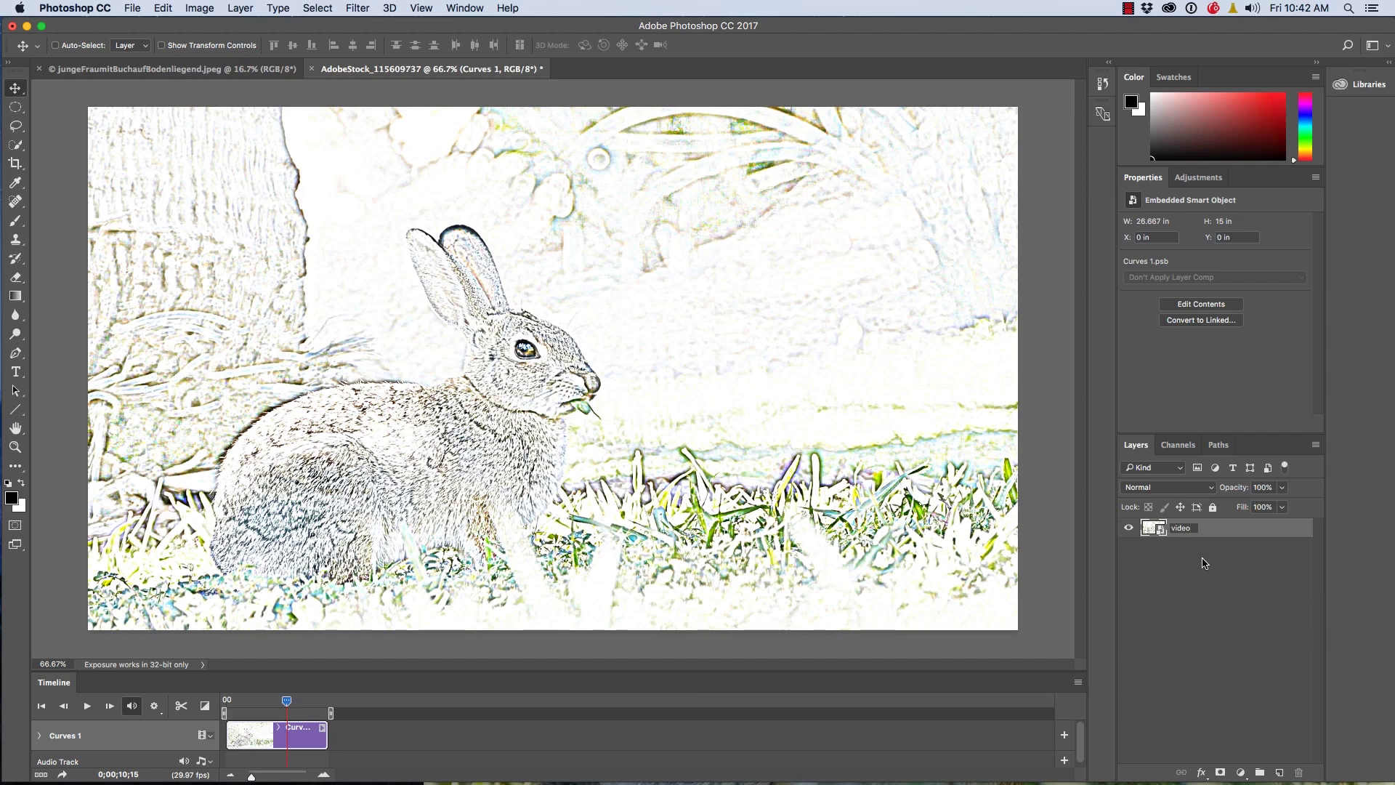
pyautogui.press('Return')
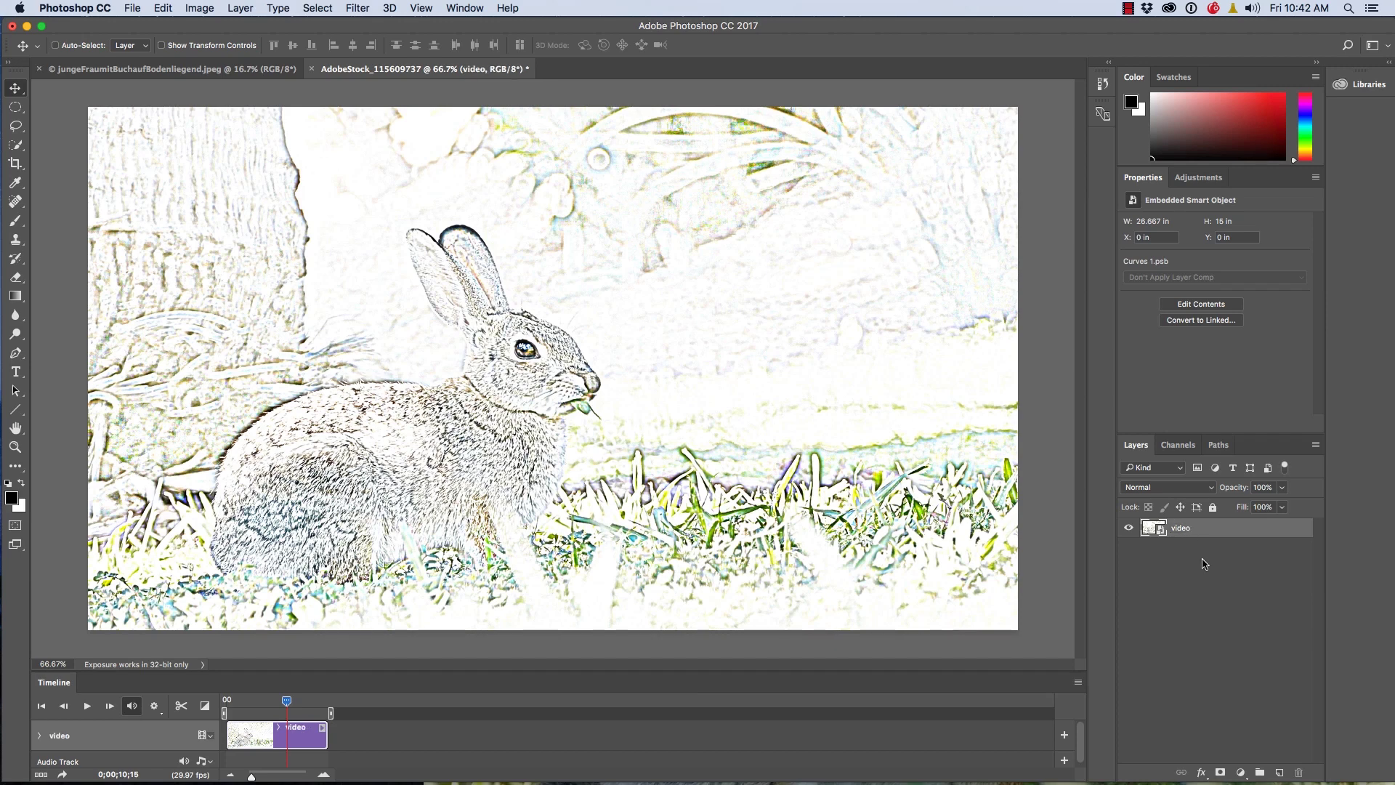
# Copy the video layer into the jungeFraumitBuchaufBodenliegend.jpeg document over the open book, and hide it there.
pyautogui.moveTo(1161, 532); pyautogui.dragTo(524, 373)
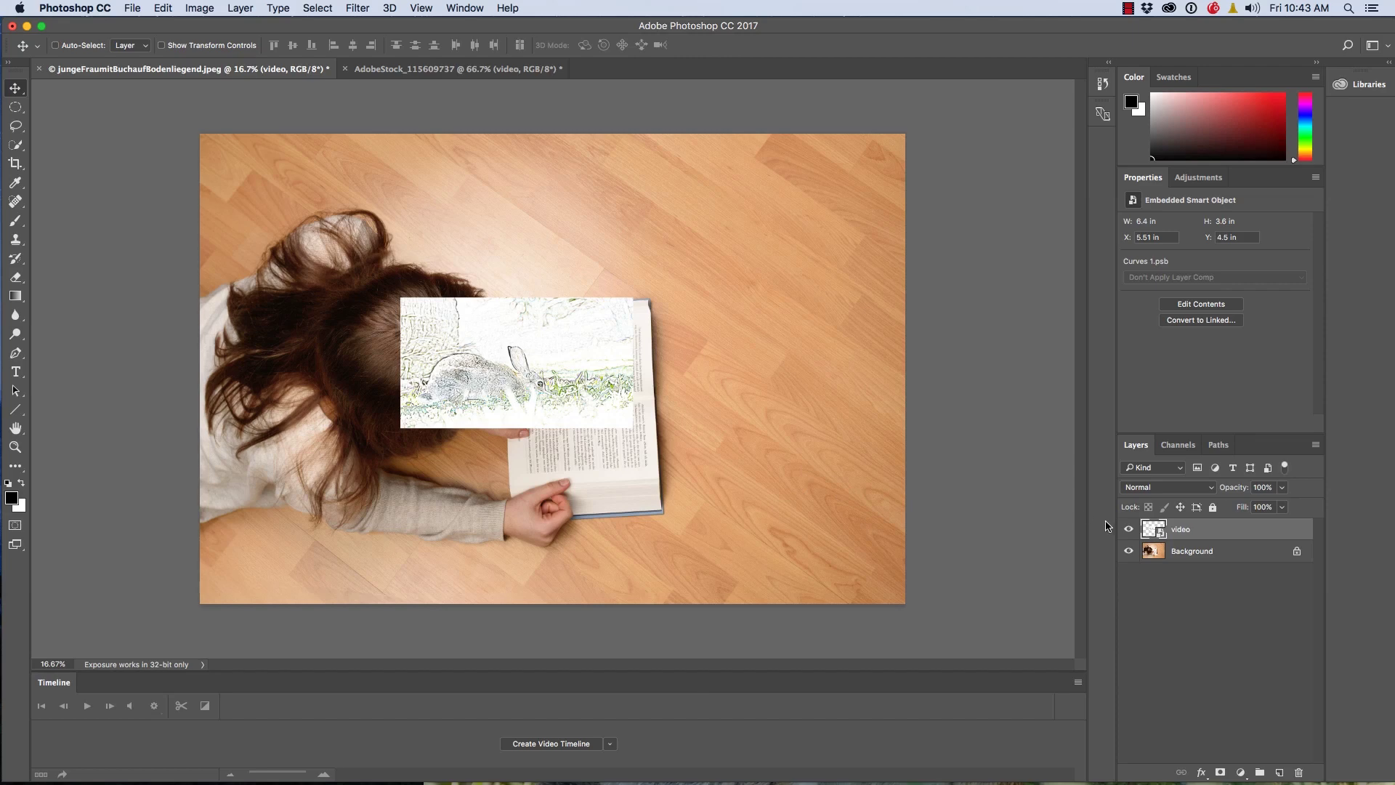
pyautogui.click(1129, 529)
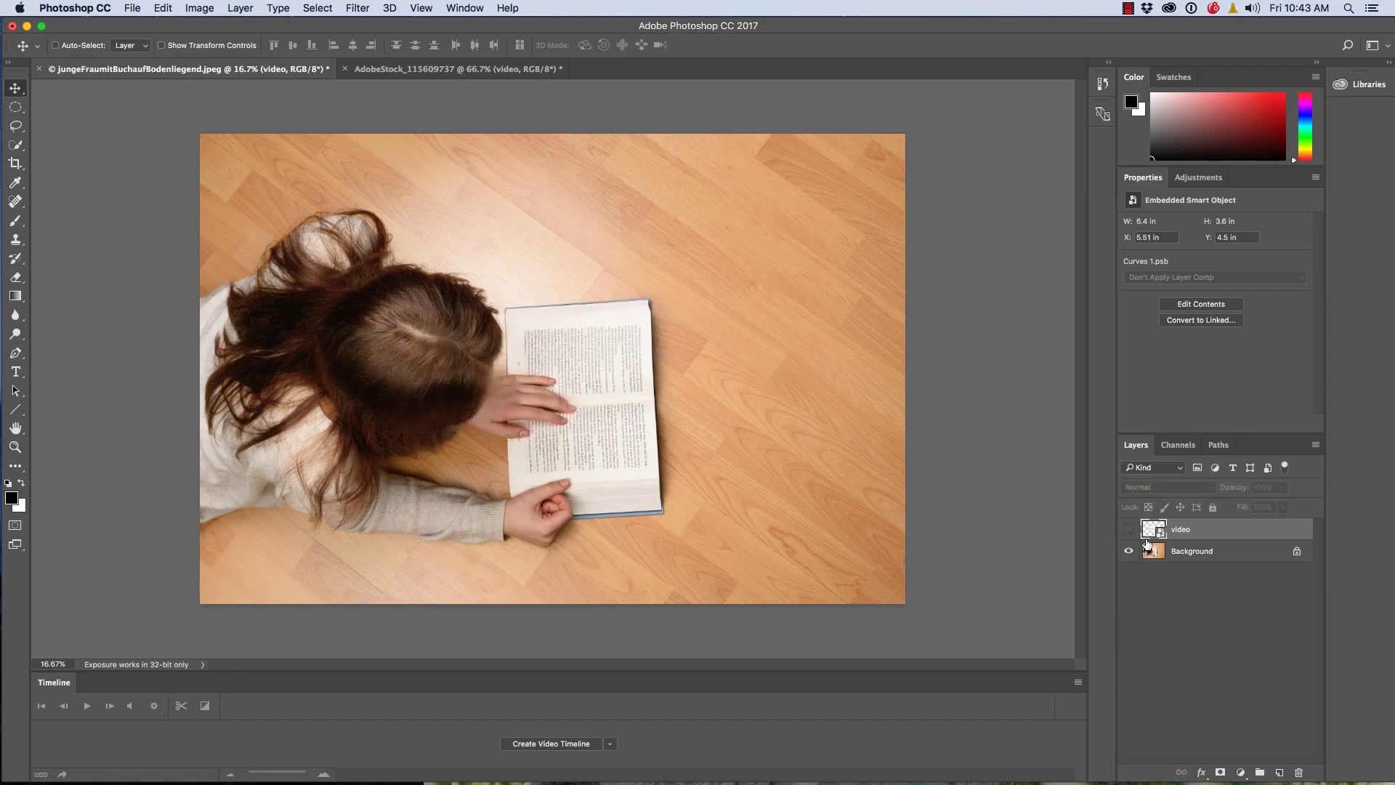
# Select the open book's pages on the Background layer with the Quick Selection tool, excluding the hands and surroundings.
pyautogui.click(1149, 546)
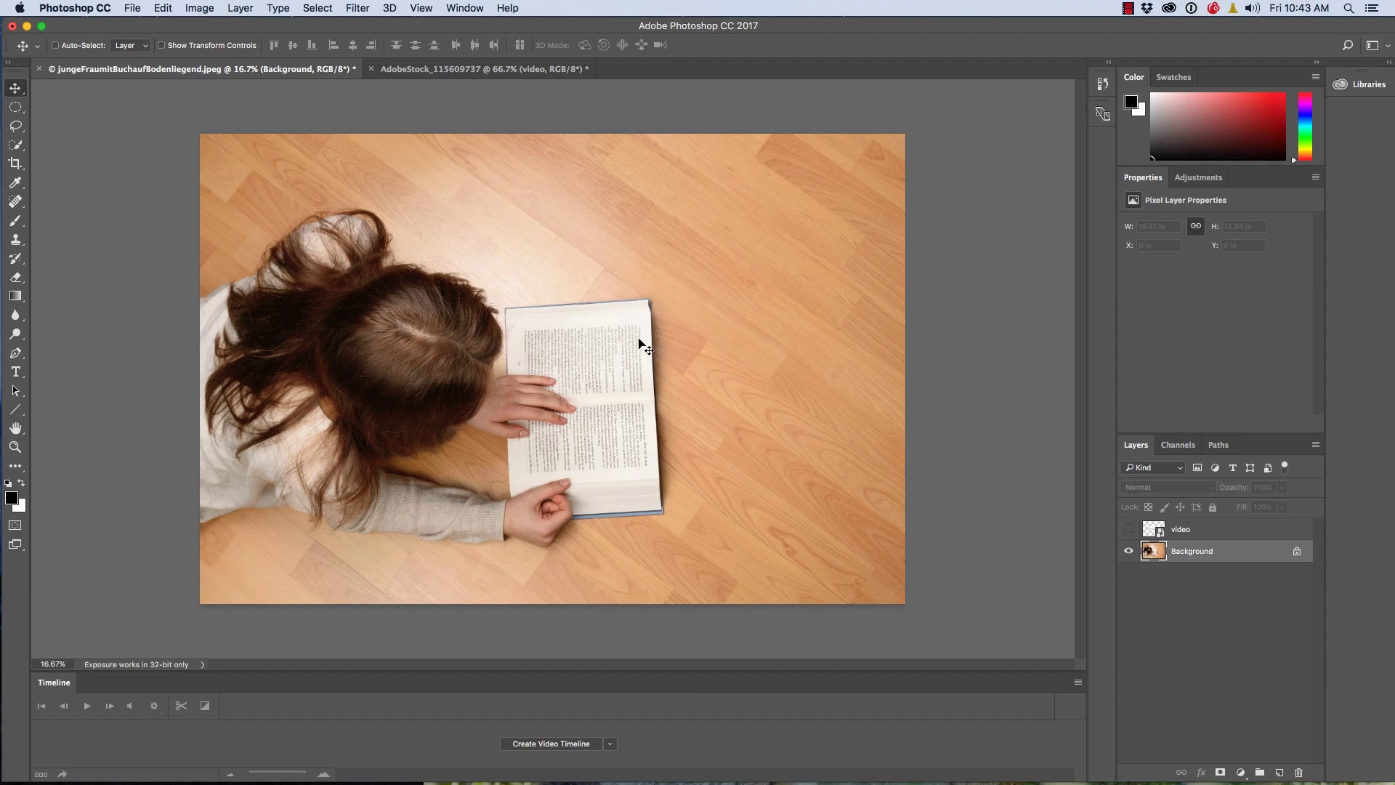
pyautogui.click(14, 147)
pyautogui.click(70, 150)
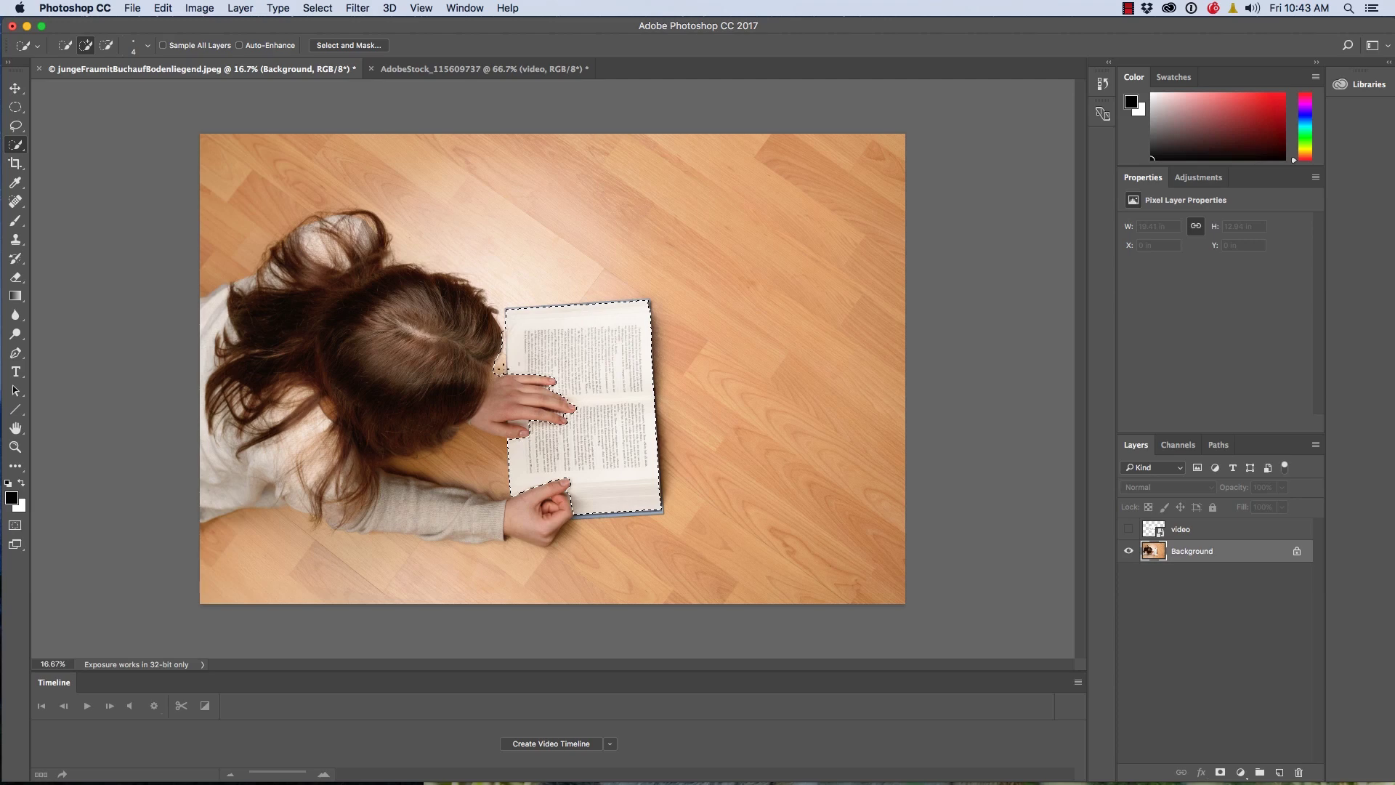
pyautogui.press('alt')
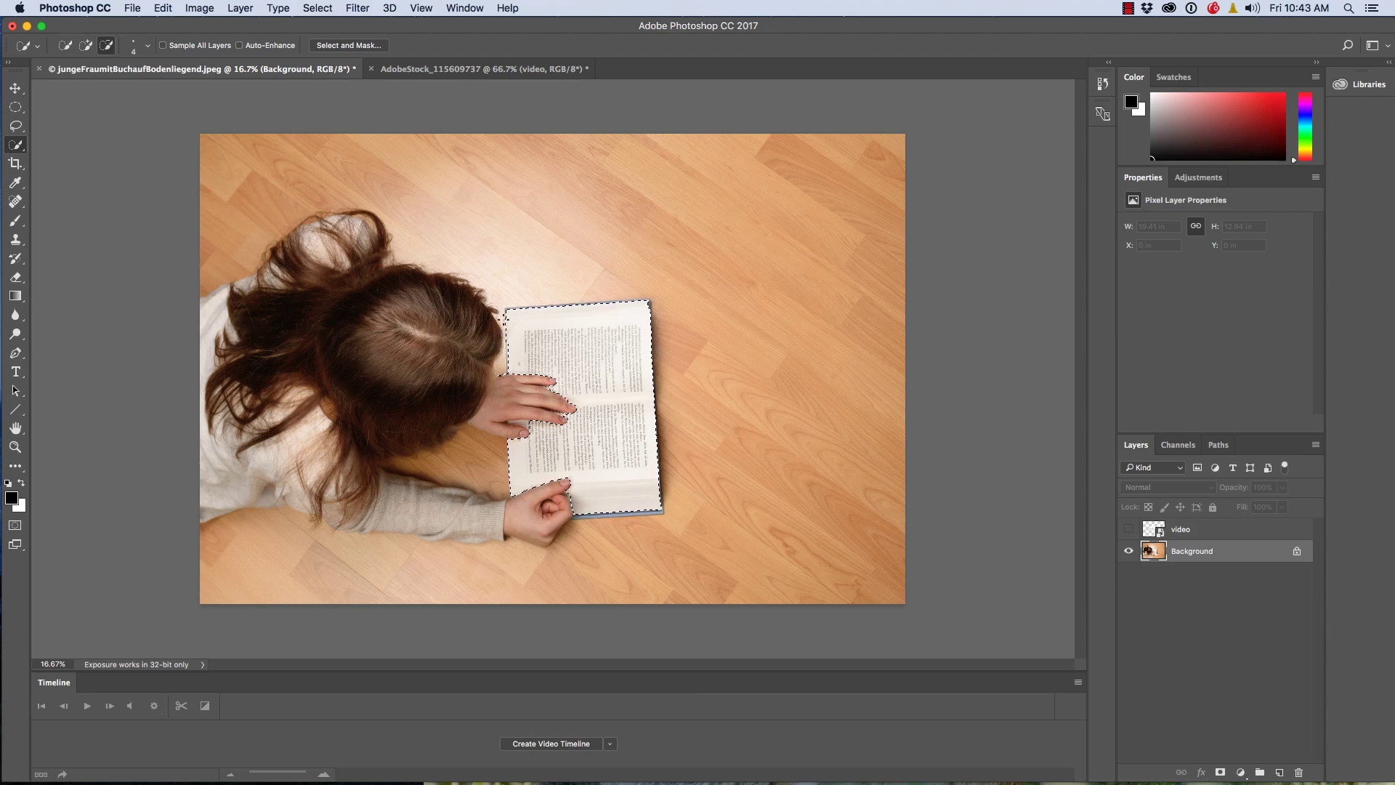
pyautogui.press('alt')
pyautogui.click(147, 45)
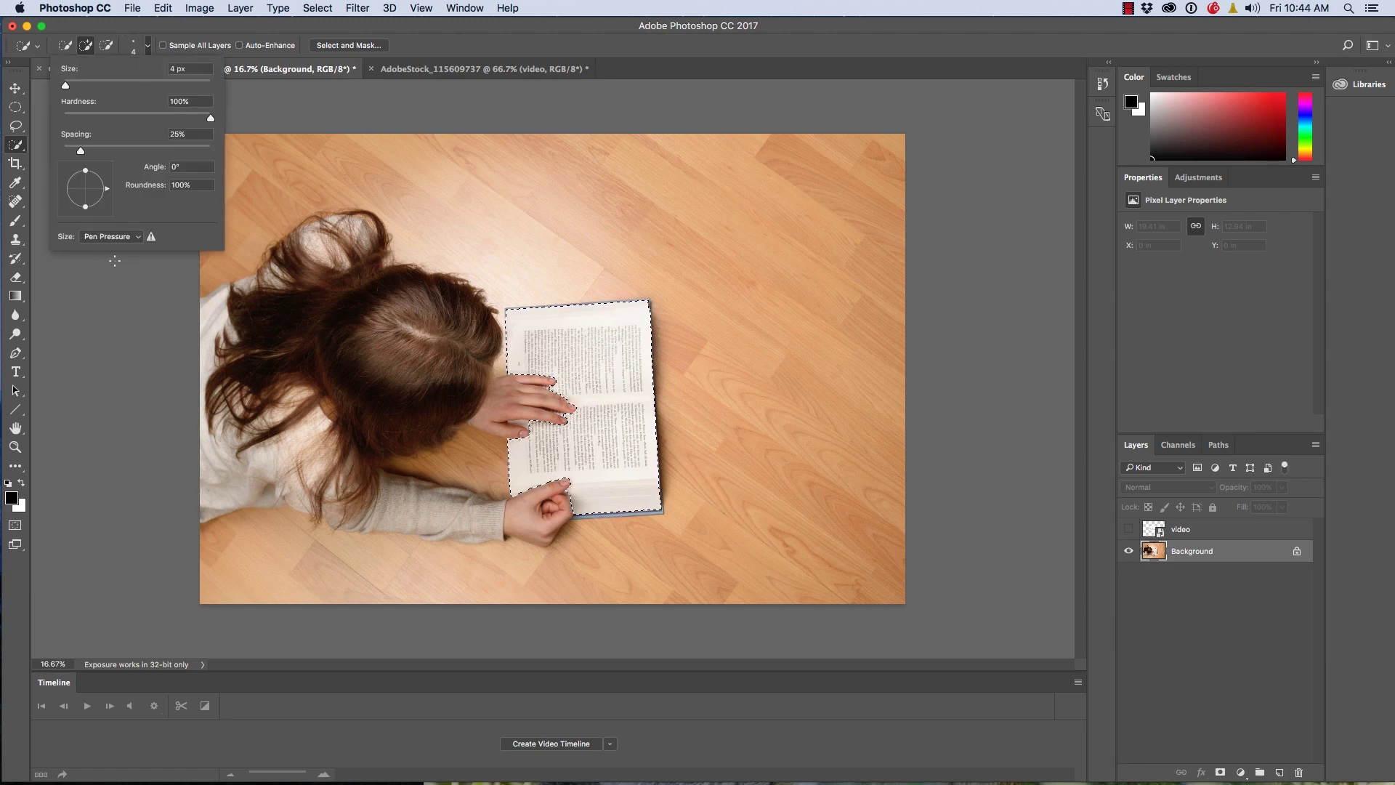
pyautogui.click(145, 288)
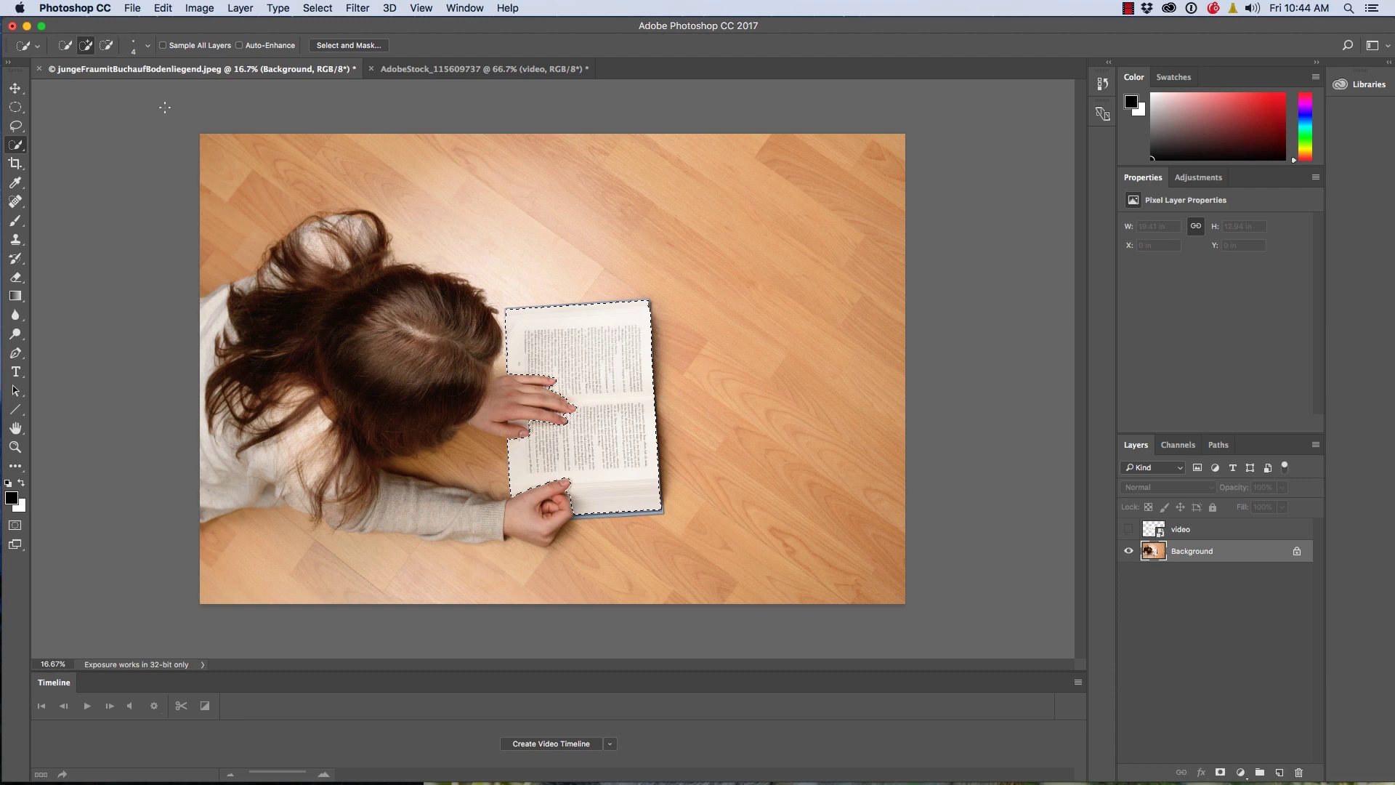
pyautogui.click(147, 45)
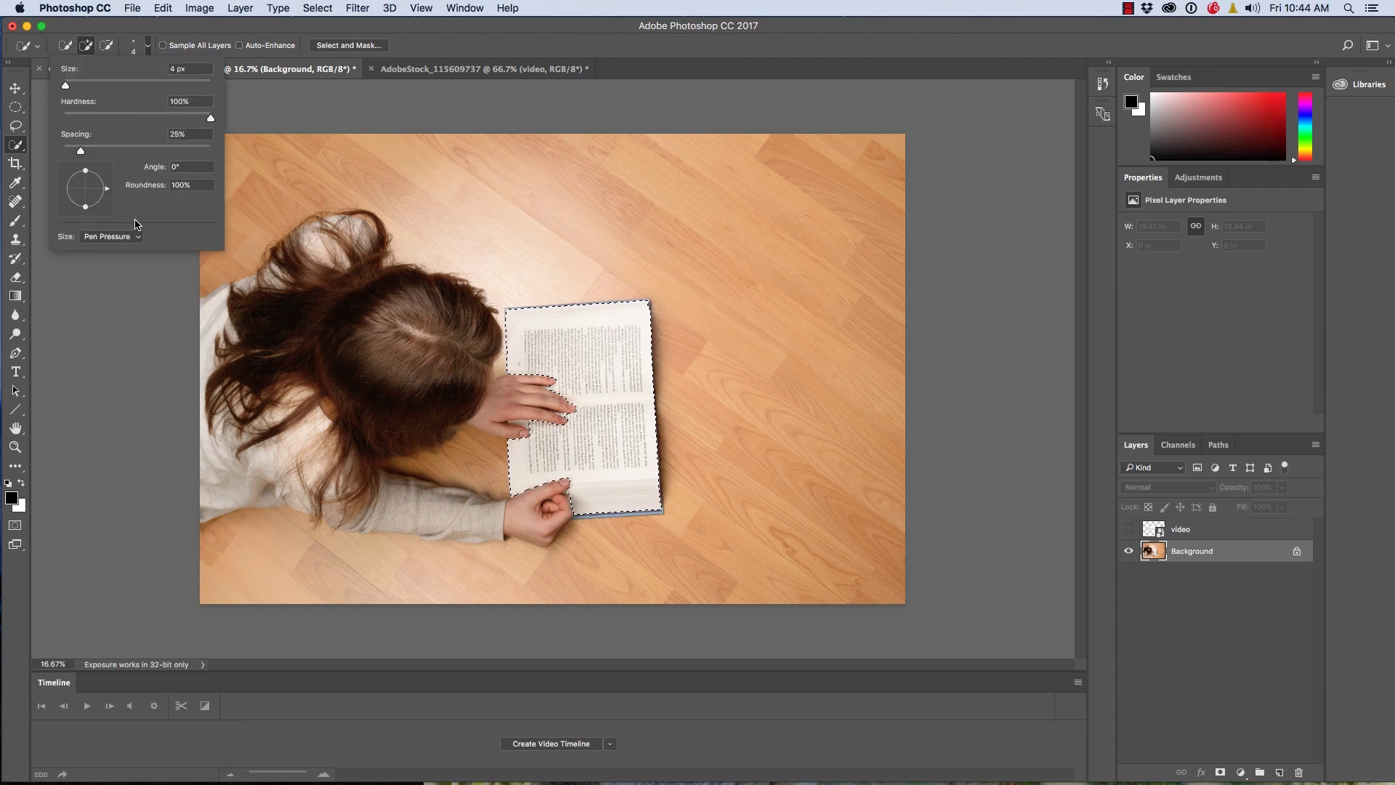
pyautogui.click(359, 98)
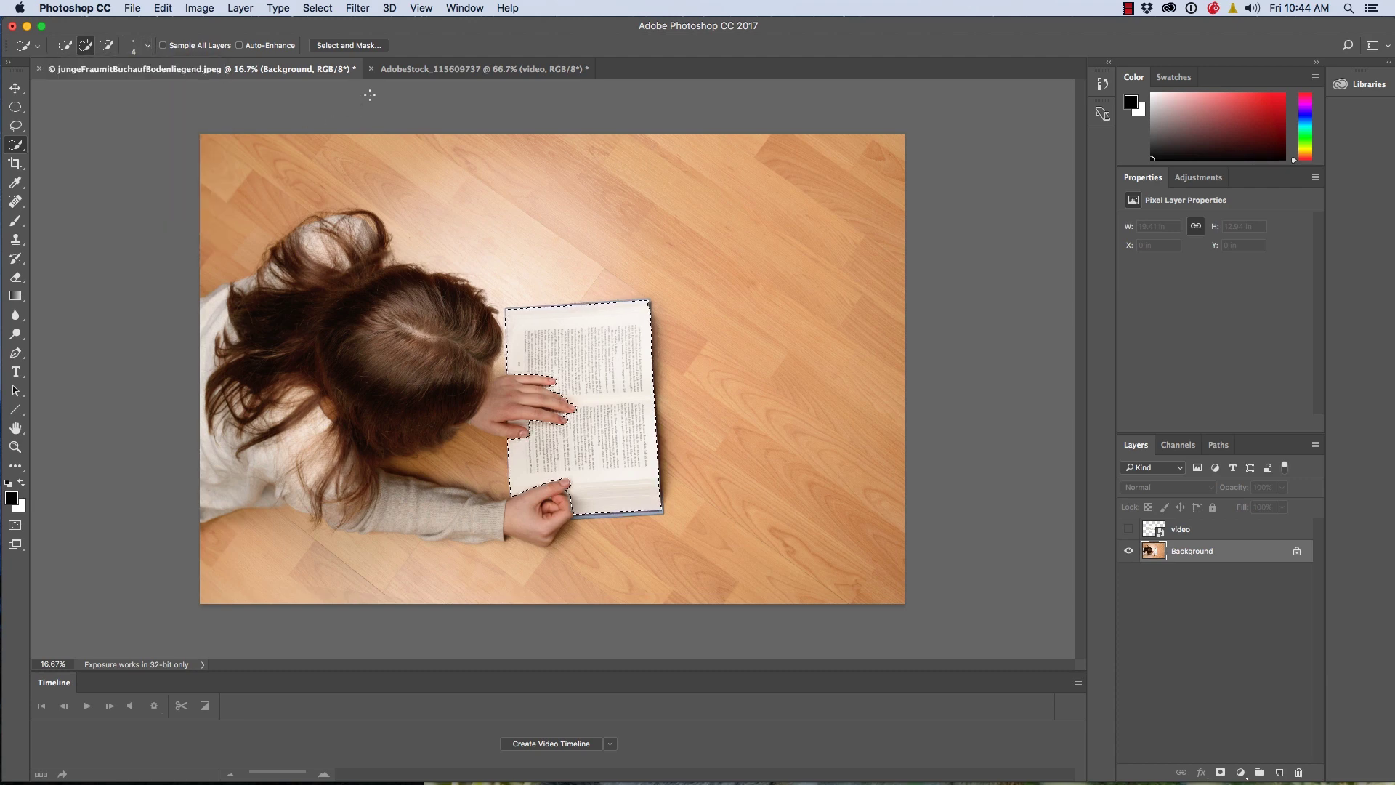
# Refine the page selection around the upper hand, correcting the gaps between the thumb and fingers.
pyautogui.scroll(5, 574, 400)
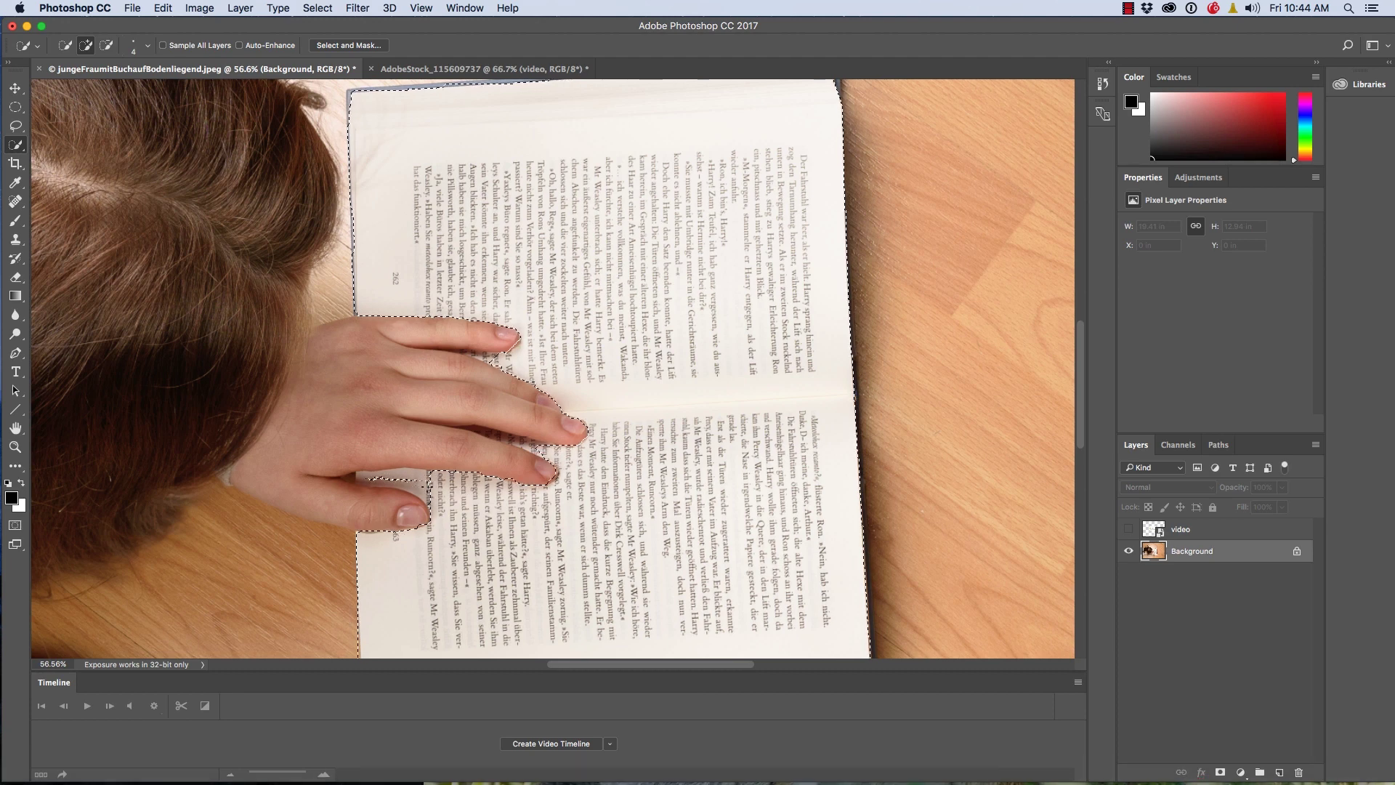
pyautogui.moveTo(411, 488)
pyautogui.mouseDown()
pyautogui.moveTo(358, 482)
pyautogui.moveTo(436, 480)
pyautogui.mouseUp()
pyautogui.click(439, 476)
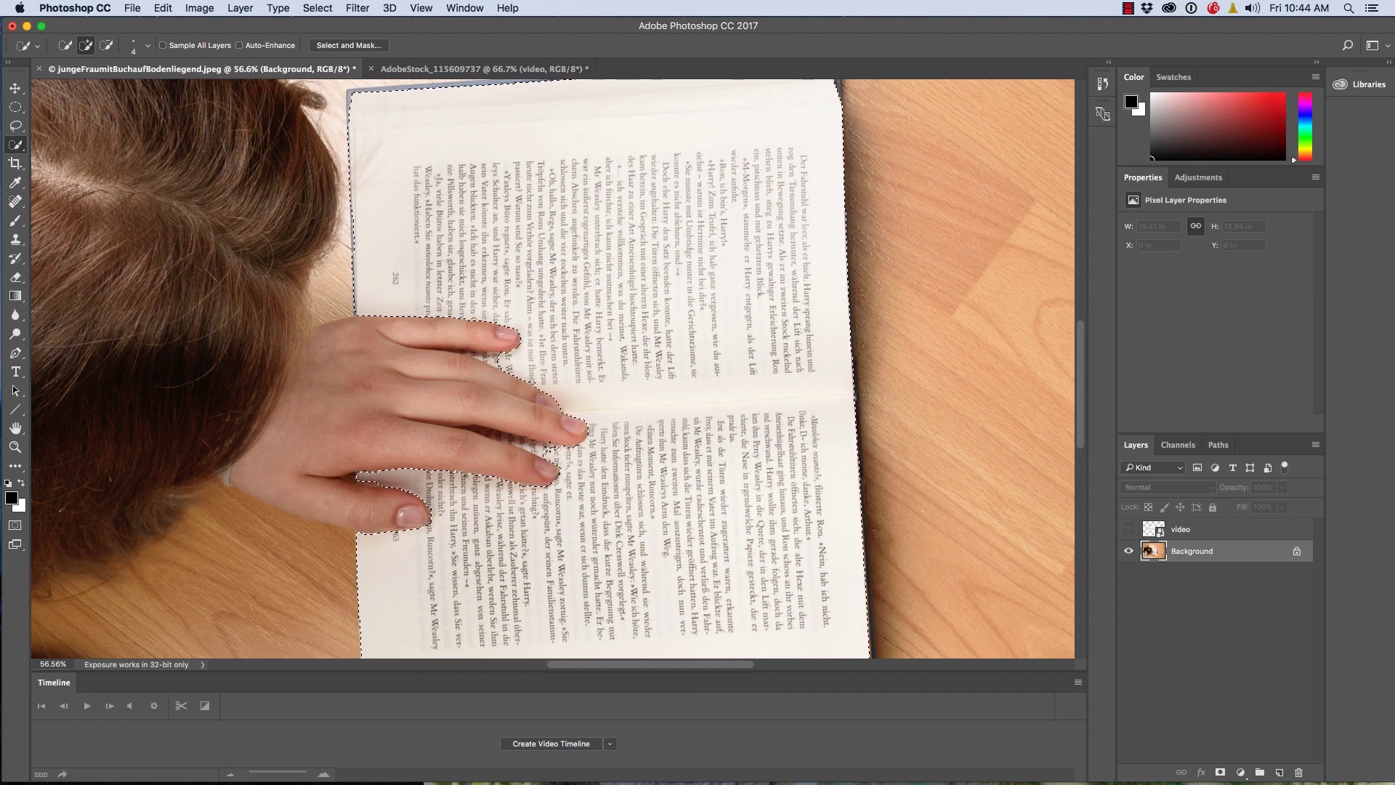
pyautogui.click(407, 468)
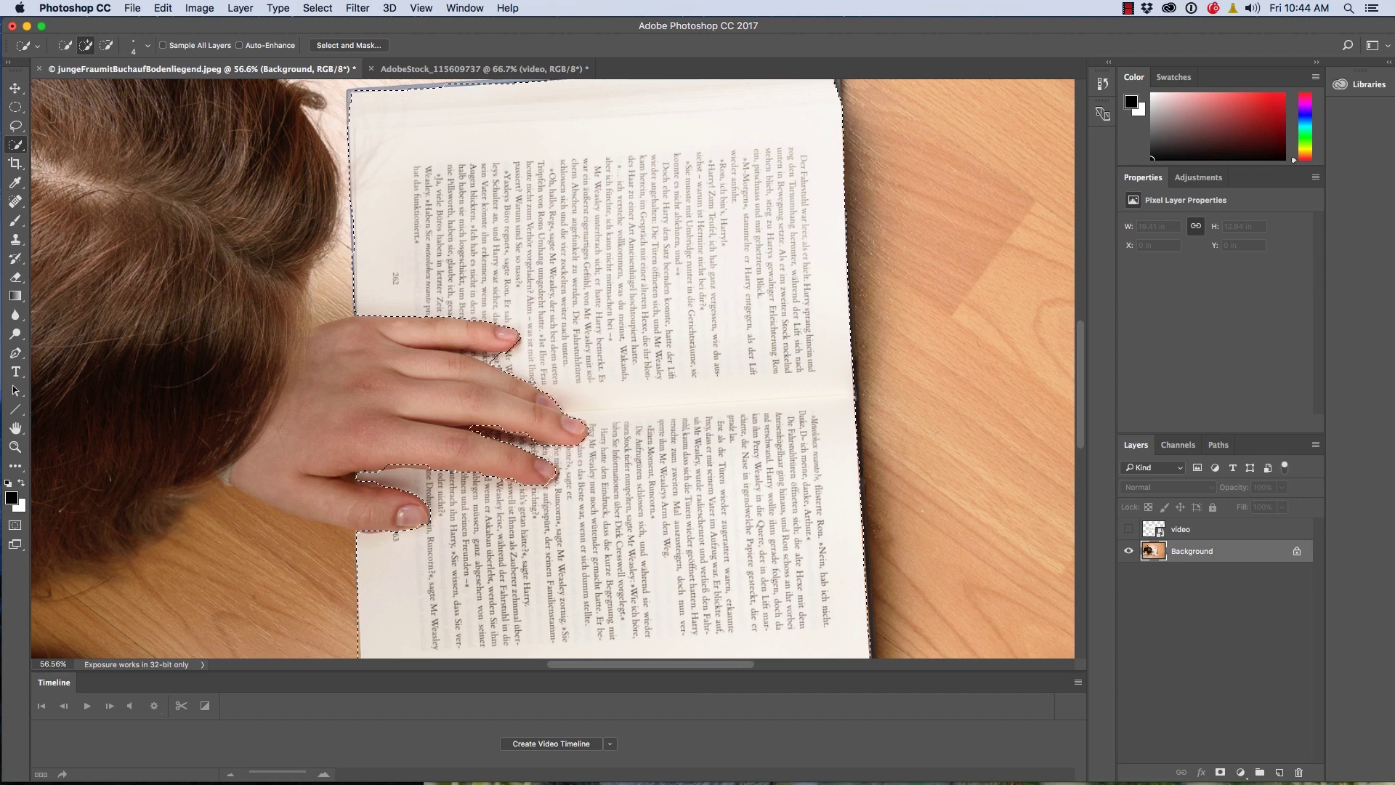
pyautogui.moveTo(553, 440); pyautogui.dragTo(565, 452)
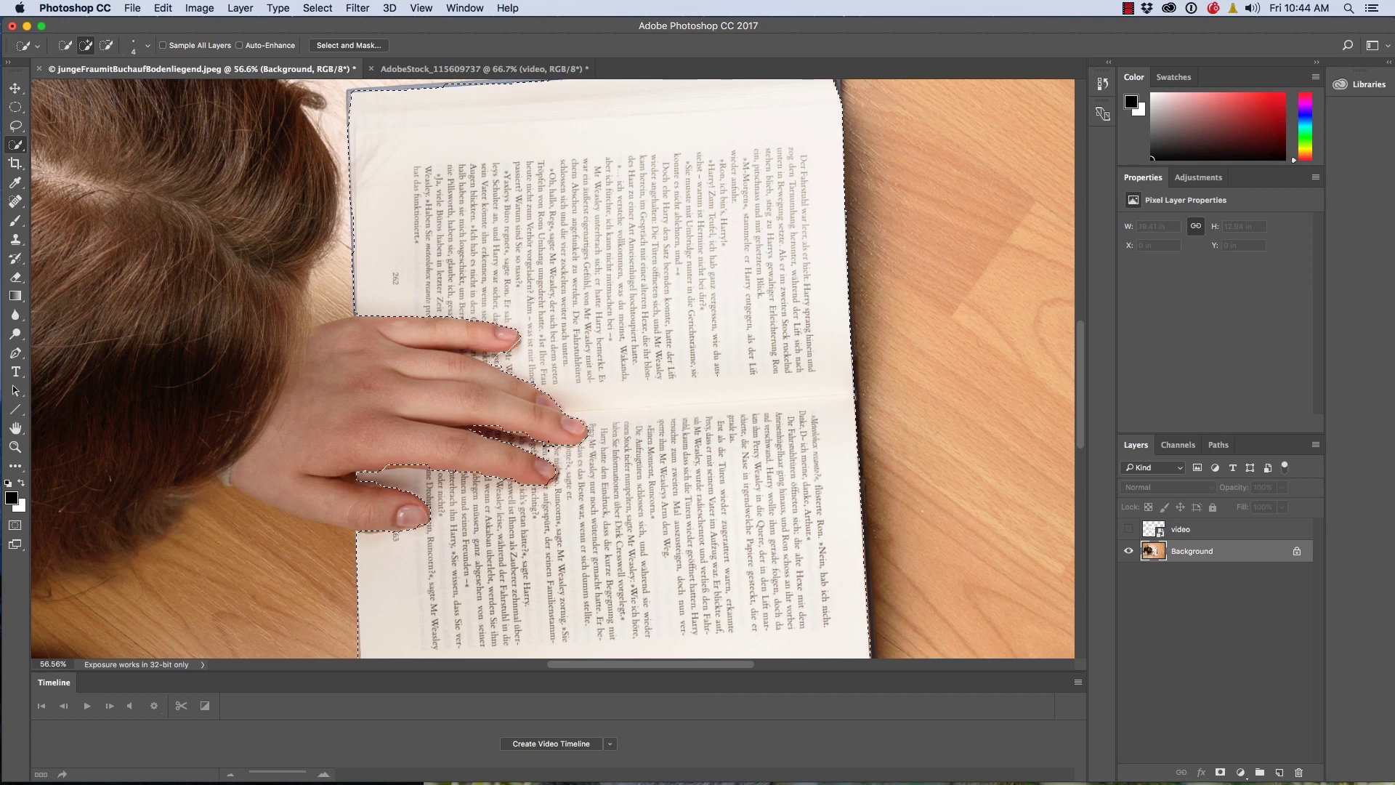
pyautogui.moveTo(509, 440); pyautogui.dragTo(559, 446)
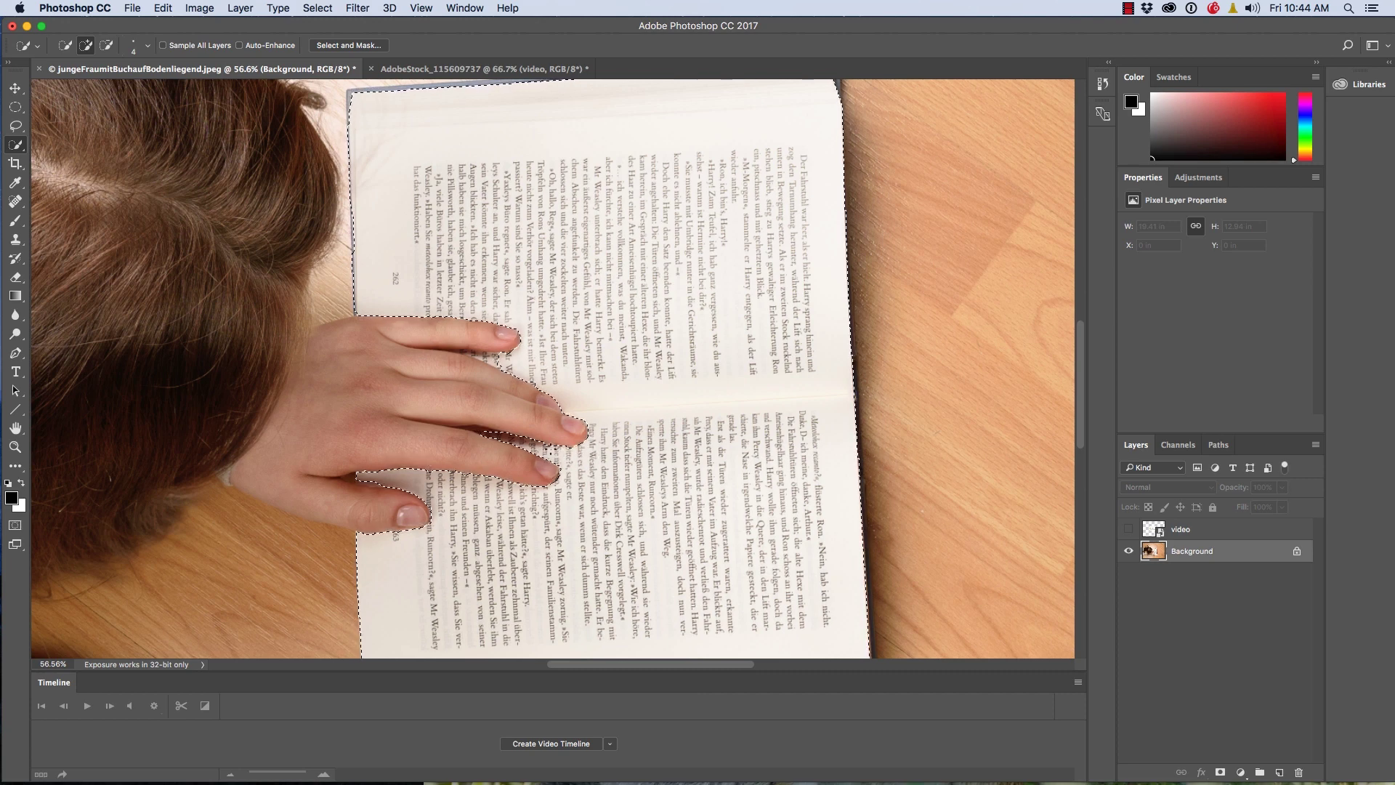
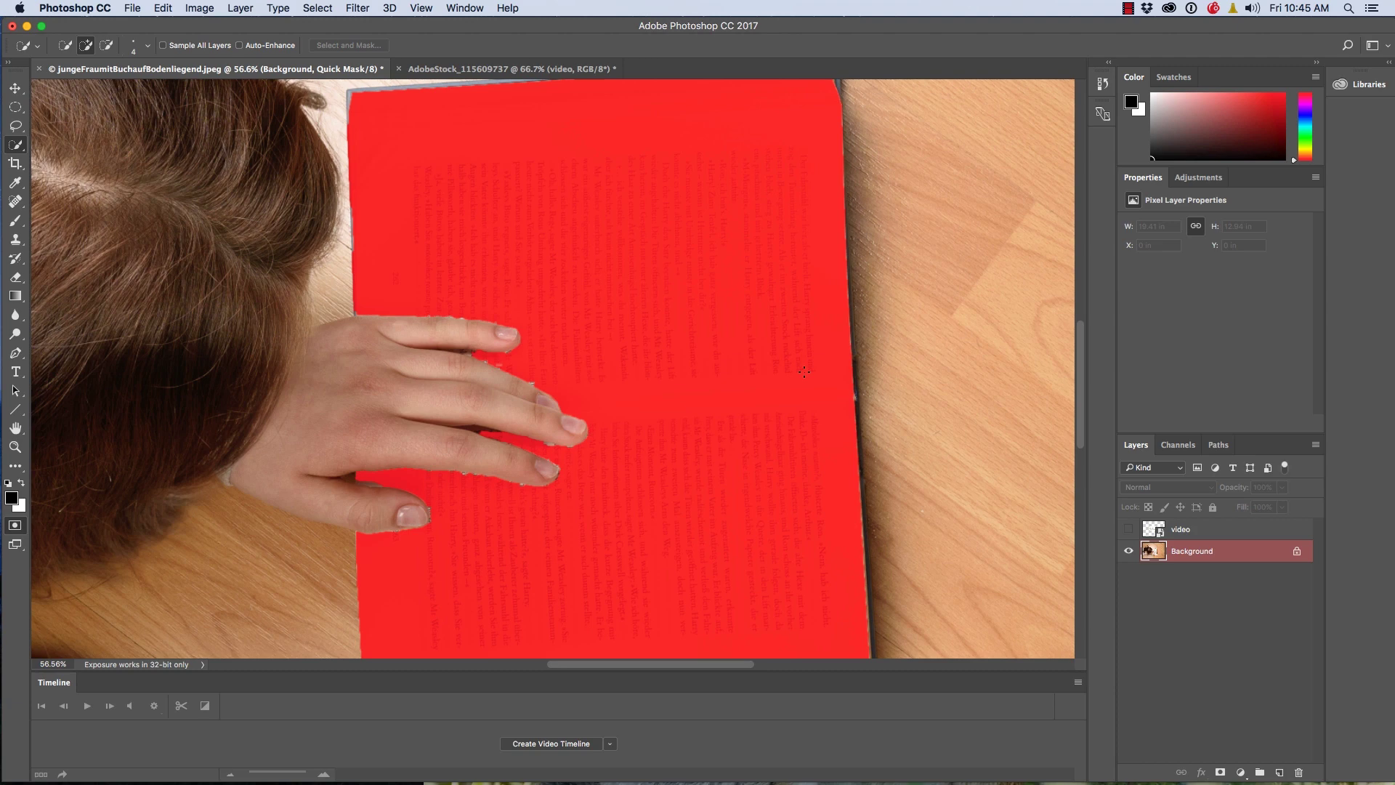
# In Quick Mask mode, set the Brush to size 10 and 100% opacity for touching up the mask around the hands.
pyautogui.press('b')
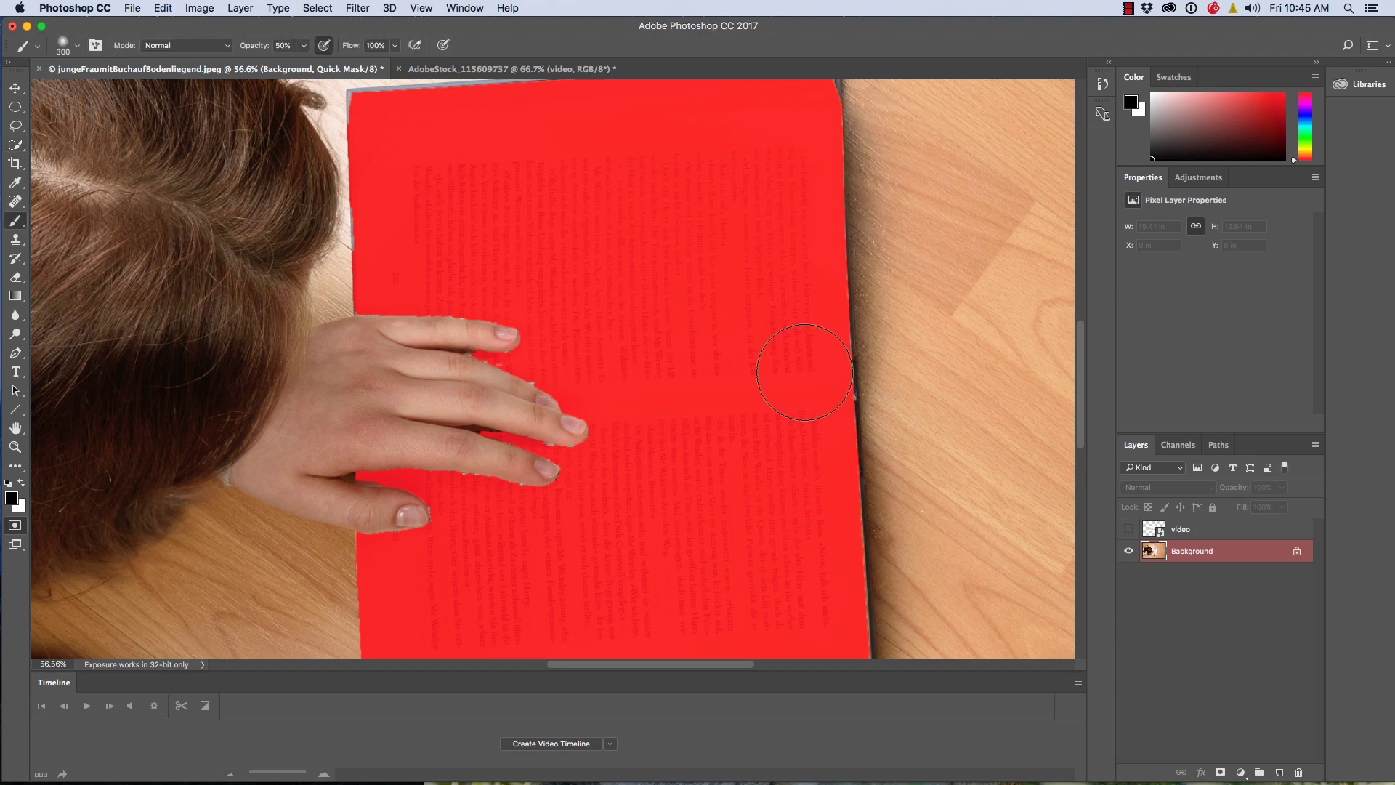
pyautogui.press('[')
pyautogui.press('[')
pyautogui.press('[')
pyautogui.press('[')
pyautogui.press('[')
pyautogui.press('[')
pyautogui.press('[')
pyautogui.press('[')
pyautogui.press('[')
pyautogui.press('[')
pyautogui.press('[')
pyautogui.press('[')
pyautogui.press('[')
pyautogui.press('[')
pyautogui.press('[')
pyautogui.press('[')
pyautogui.moveTo(555, 337); pyautogui.dragTo(583, 255)
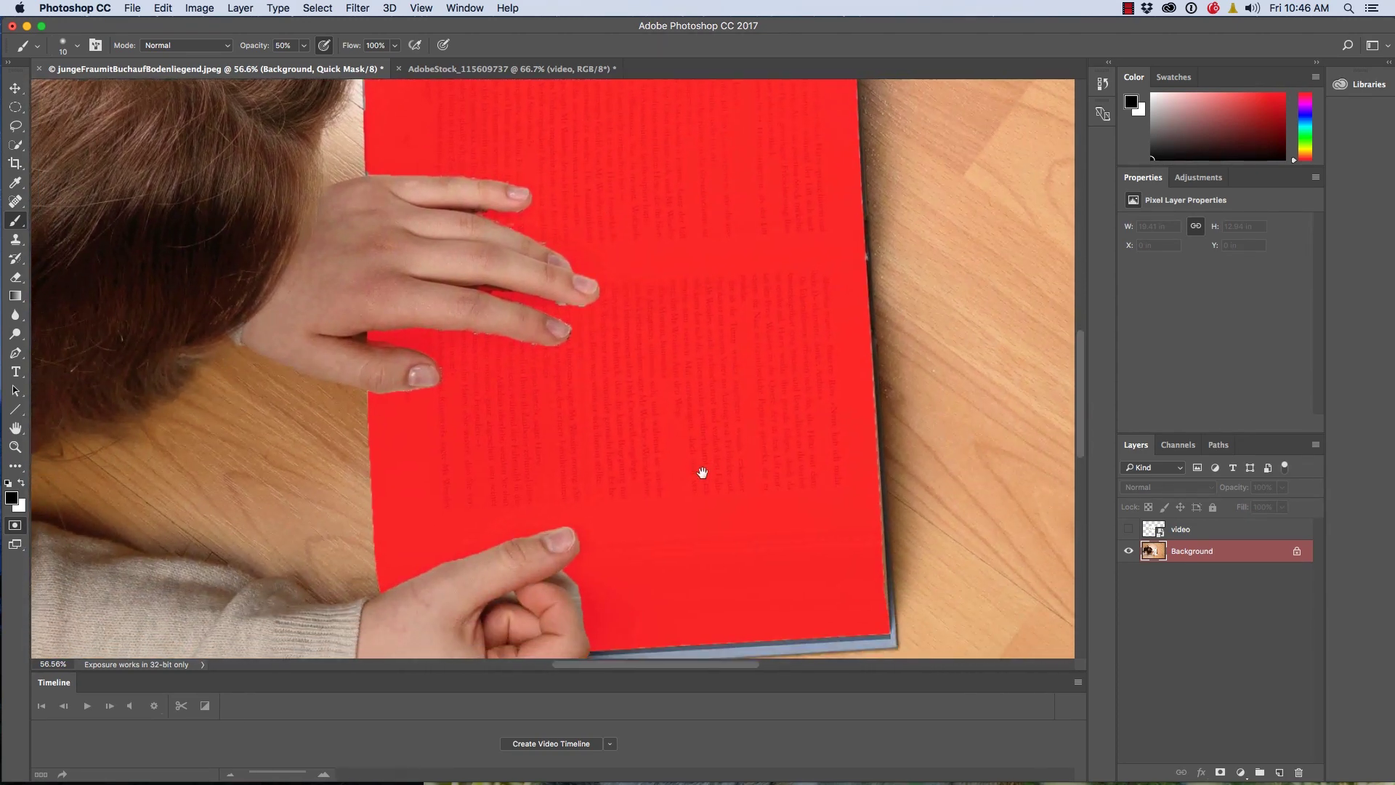
pyautogui.moveTo(704, 473); pyautogui.dragTo(670, 362)
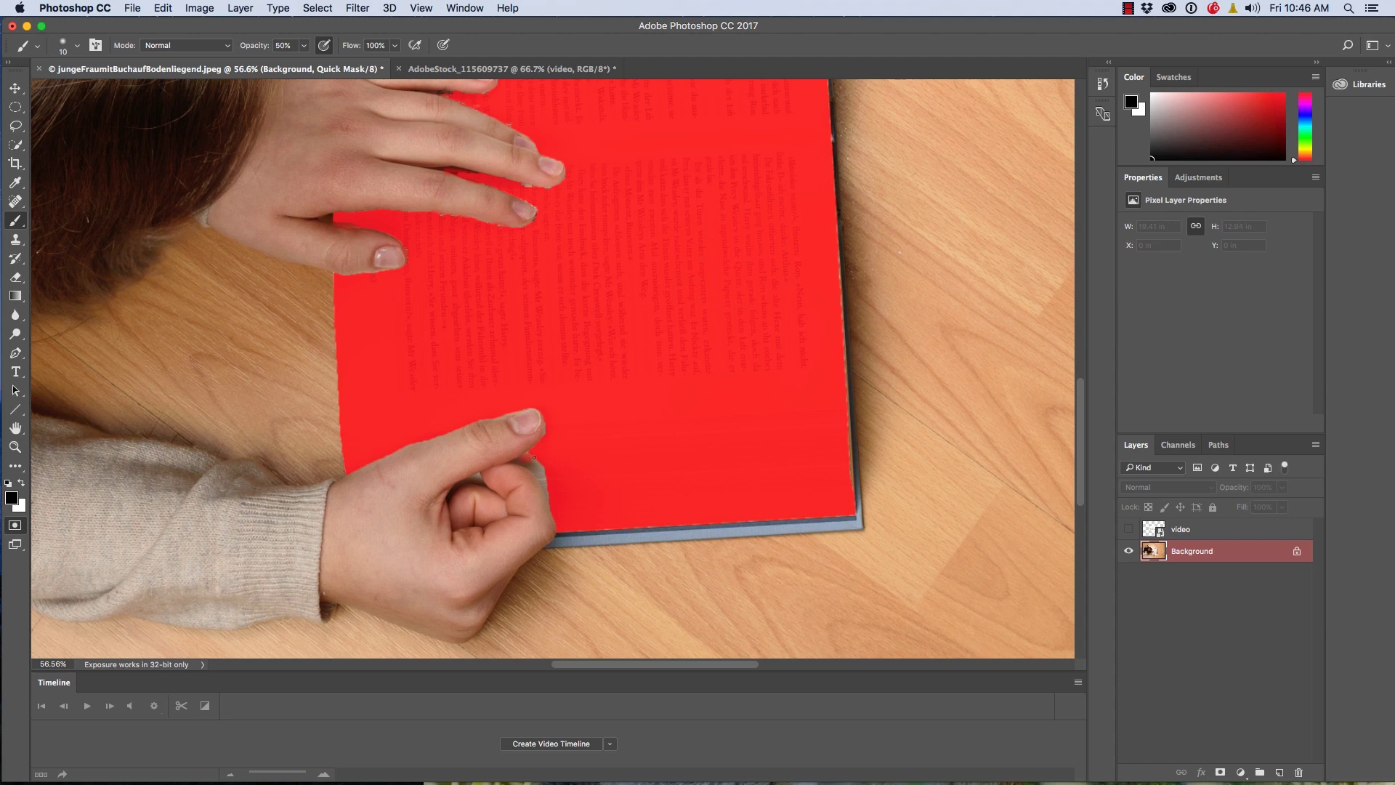
pyautogui.moveTo(254, 46); pyautogui.dragTo(512, 62)
# Check the masked edges along the whole book and convert the Quick Mask back into a selection.
pyautogui.scroll(5, 501, 283)
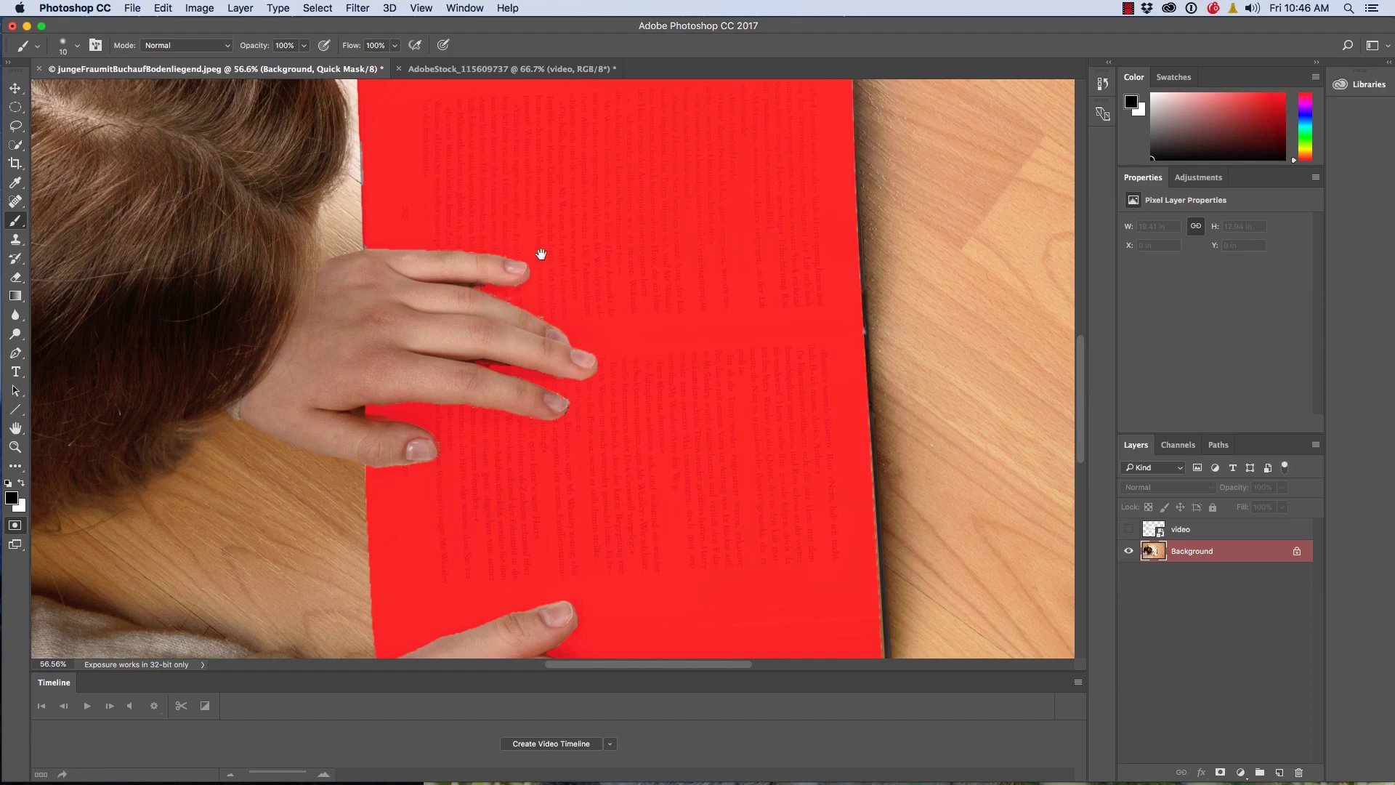
pyautogui.scroll(3, 539, 242)
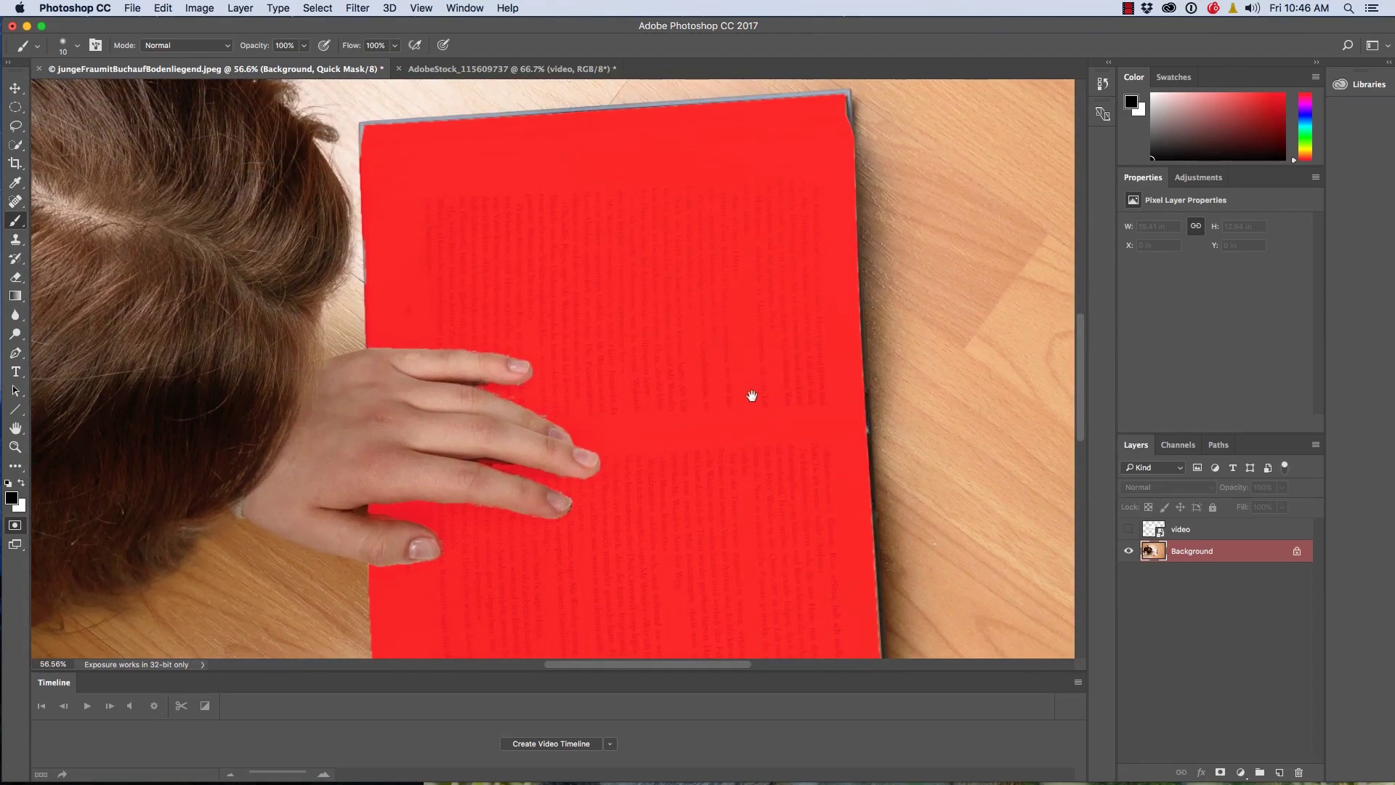
pyautogui.moveTo(754, 386); pyautogui.dragTo(656, 291)
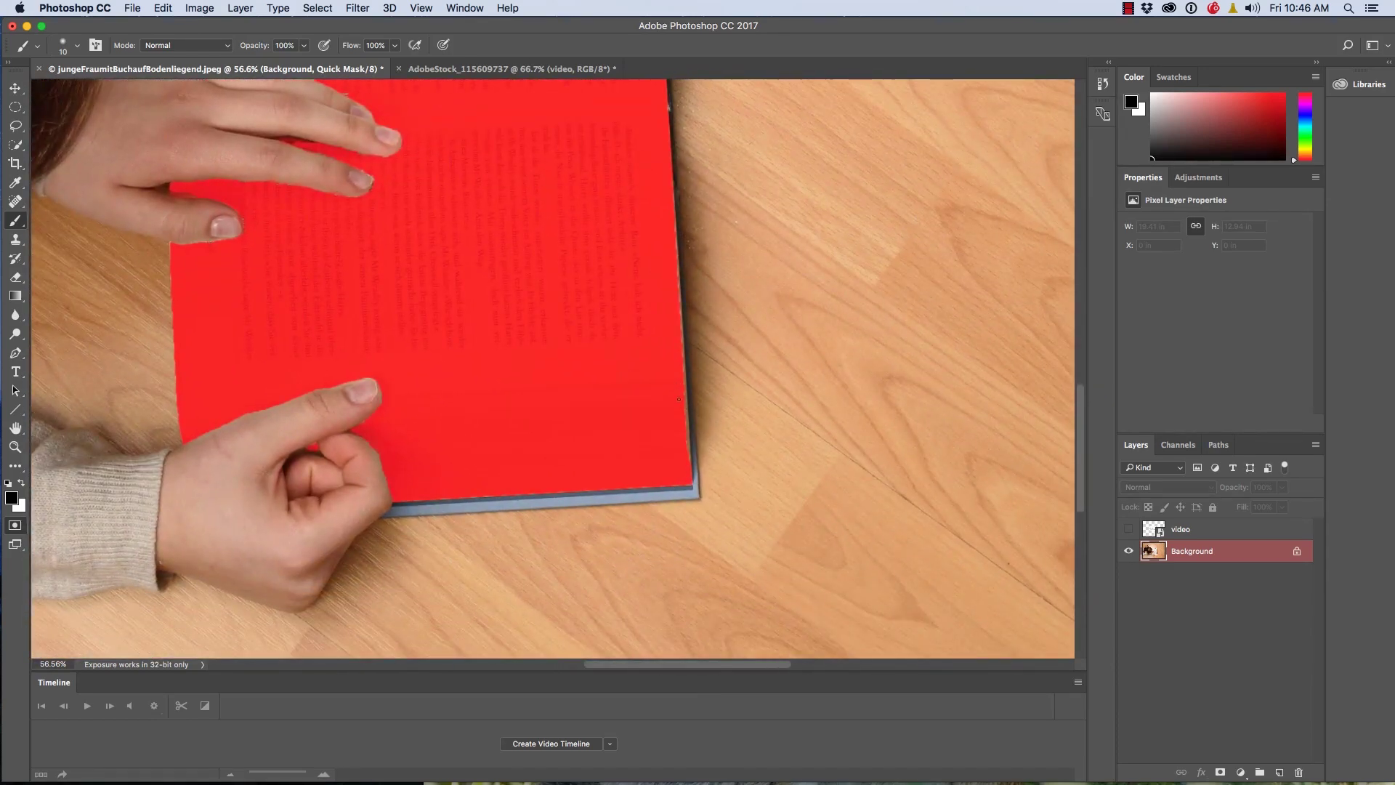
pyautogui.press('q')
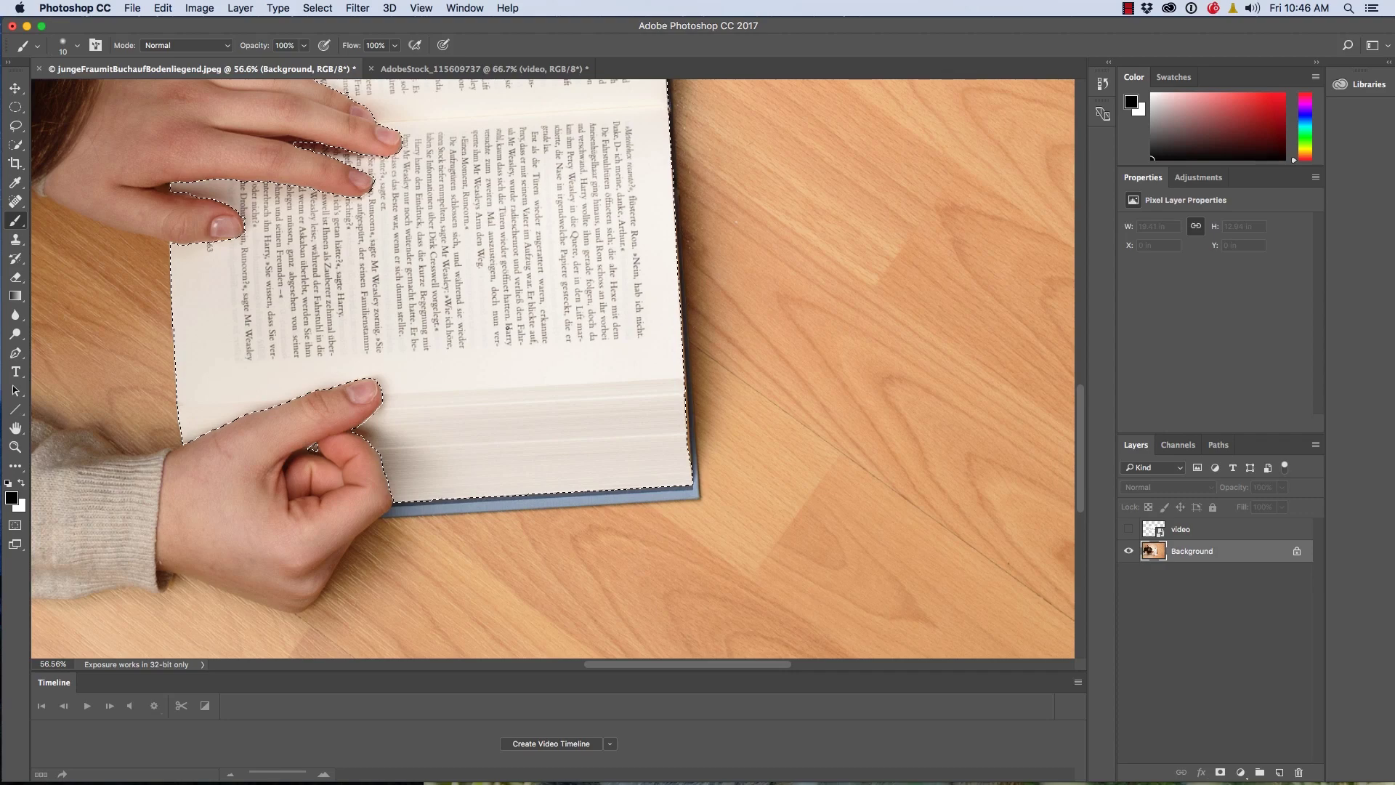
# Open Refine Edge for the page selection, set its radius to 1.0 px and preview the cutout on black.
pyautogui.scroll(-5, 564, 326)
pyautogui.scroll(-2, 564, 325)
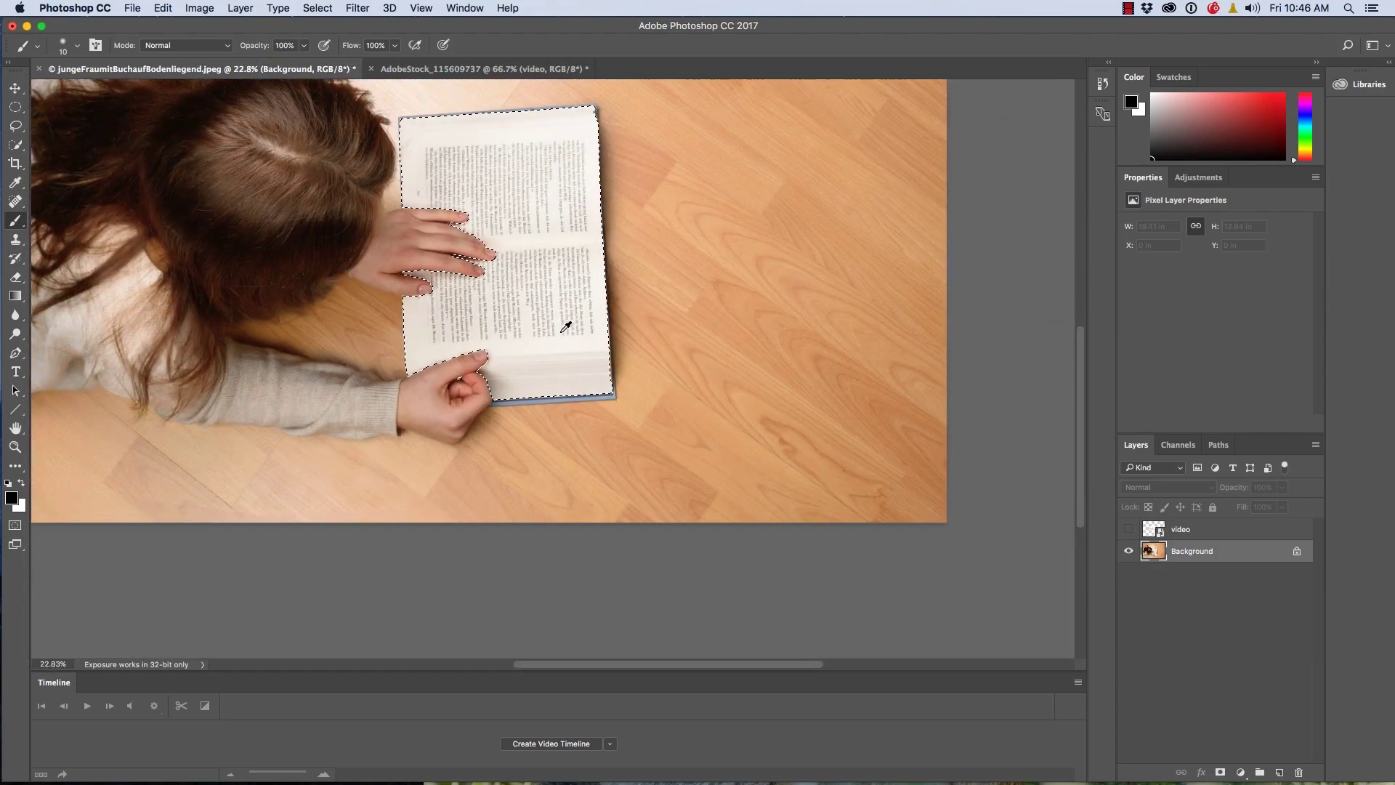
pyautogui.scroll(1, 720, 315)
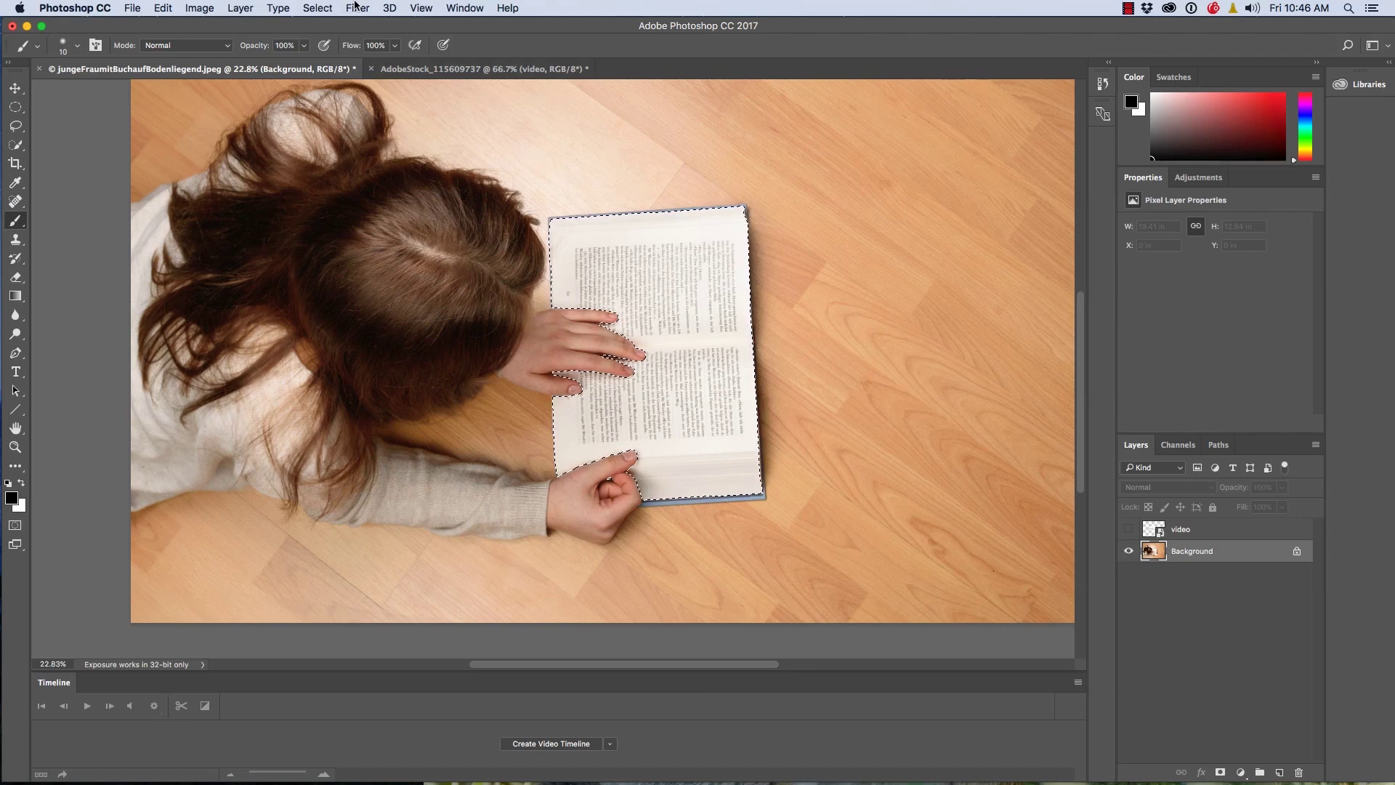
pyautogui.click(331, 8)
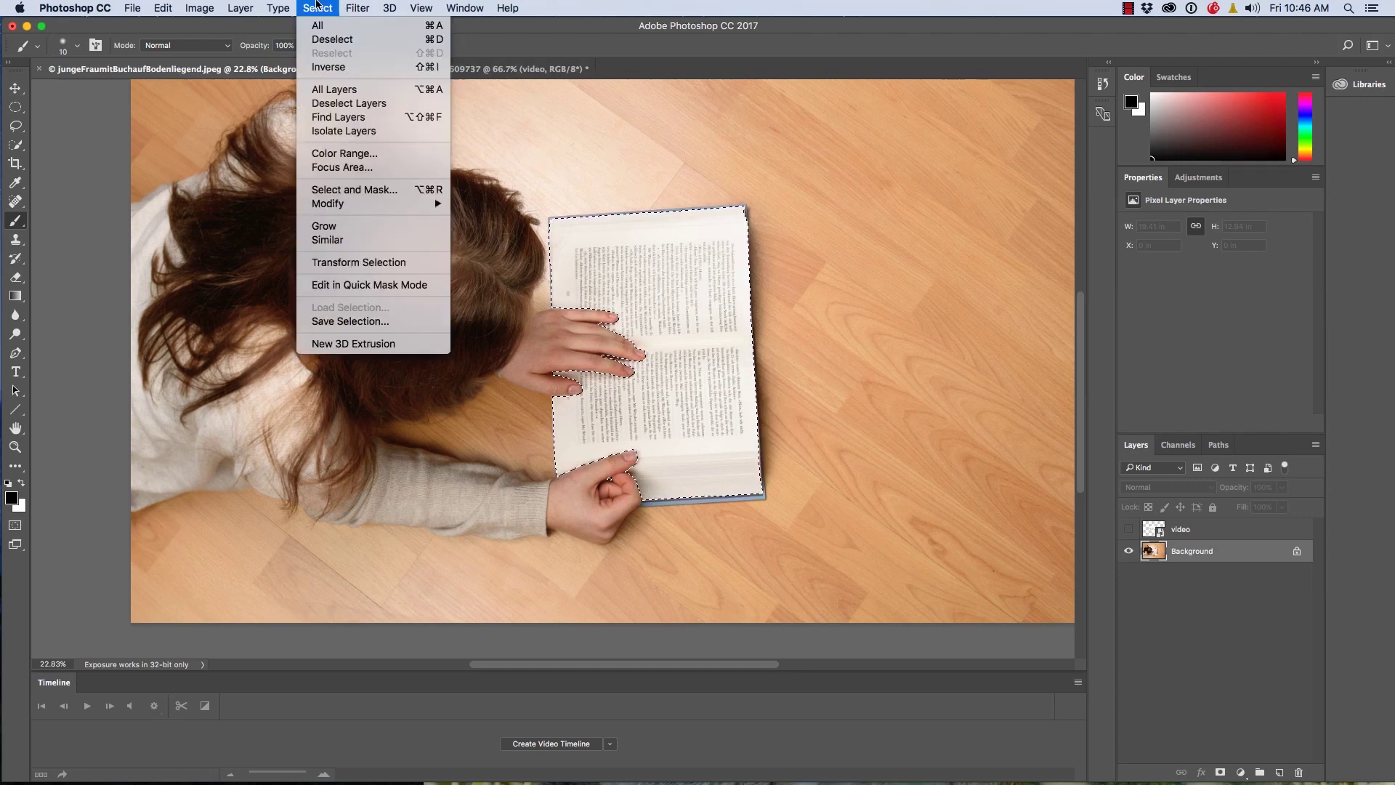
pyautogui.keyDown('shift'); pyautogui.click(344, 190); pyautogui.keyUp('shift')
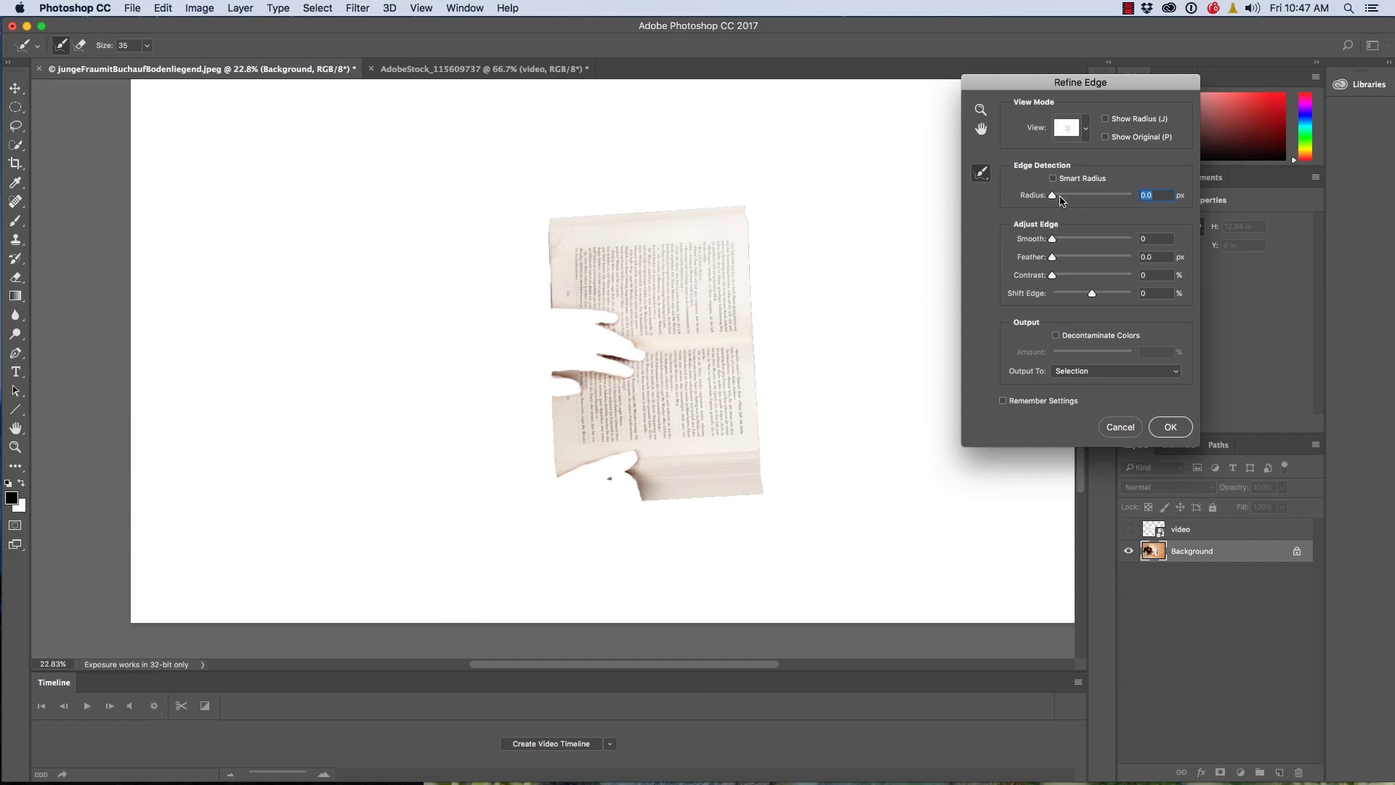
pyautogui.moveTo(1054, 197); pyautogui.dragTo(1058, 198)
pyautogui.click(1086, 128)
pyautogui.click(1063, 221)
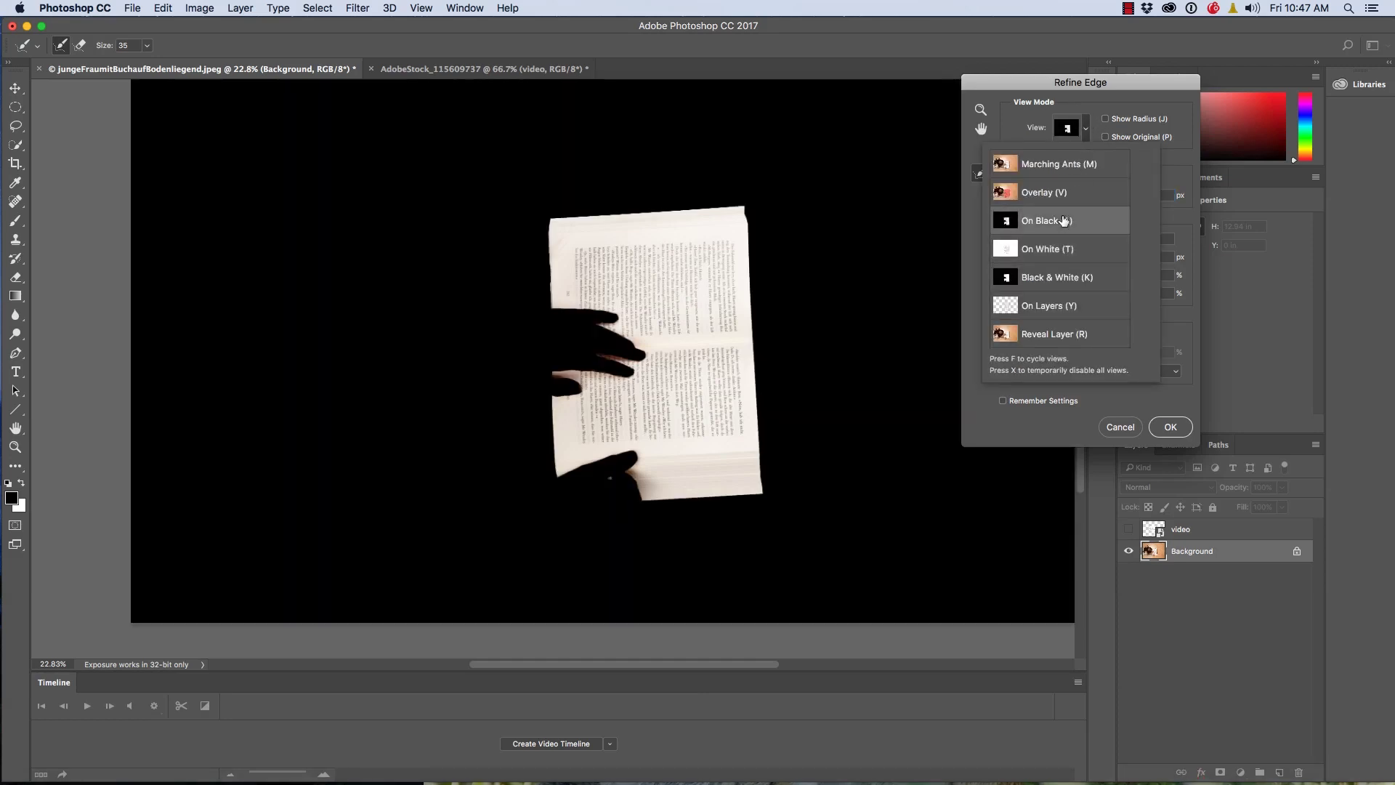
pyautogui.click(1090, 137)
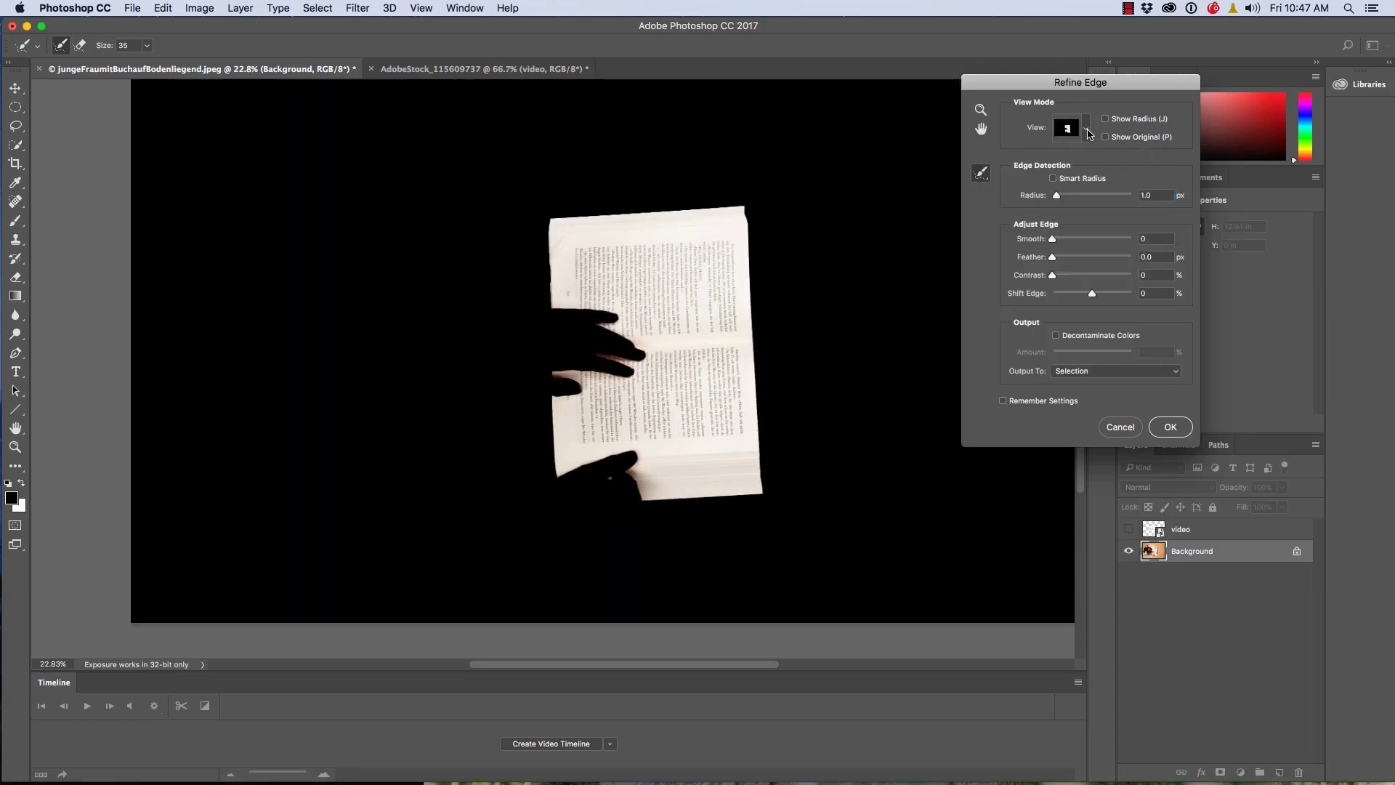
# Output the refined selection to a new layer with a layer mask and show the original Background layer again.
pyautogui.click(1084, 372)
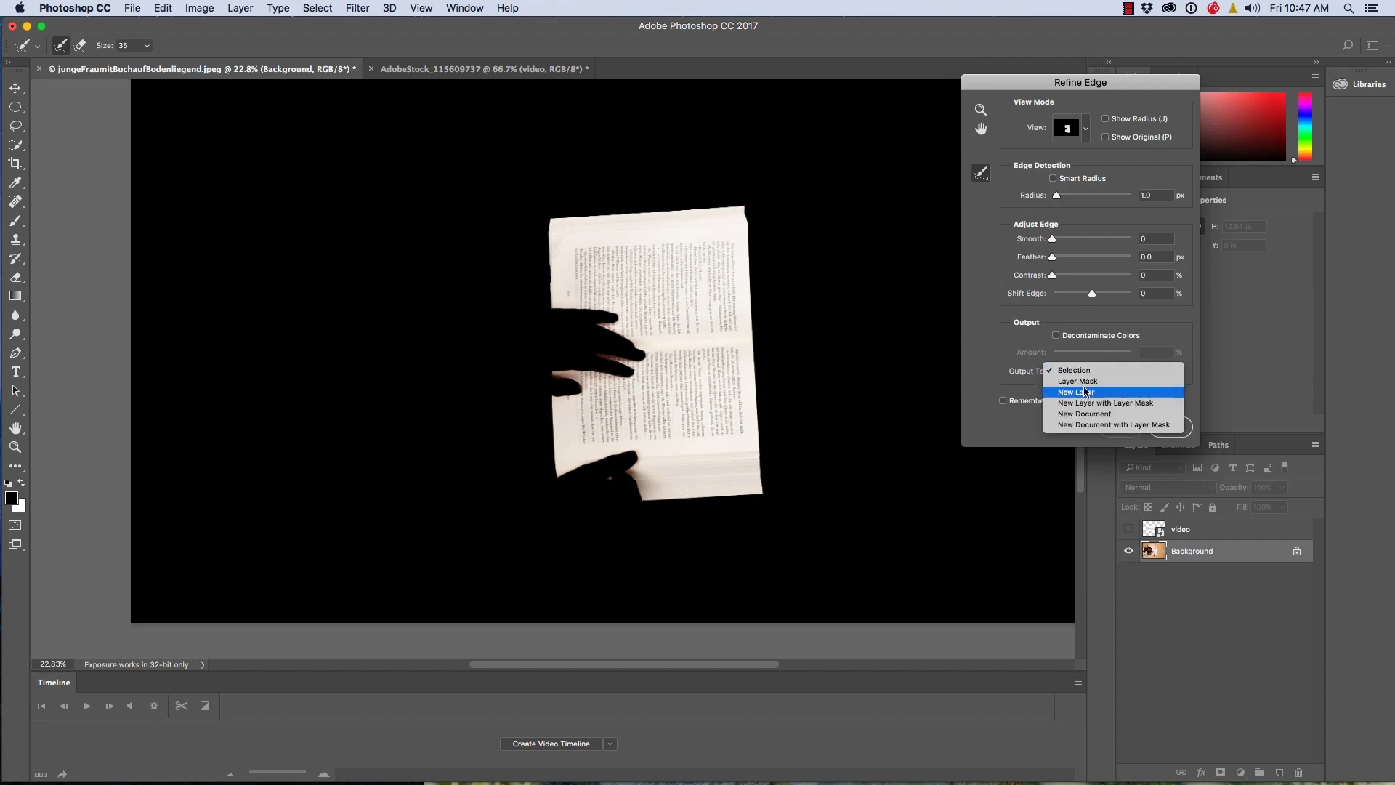
pyautogui.click(1086, 403)
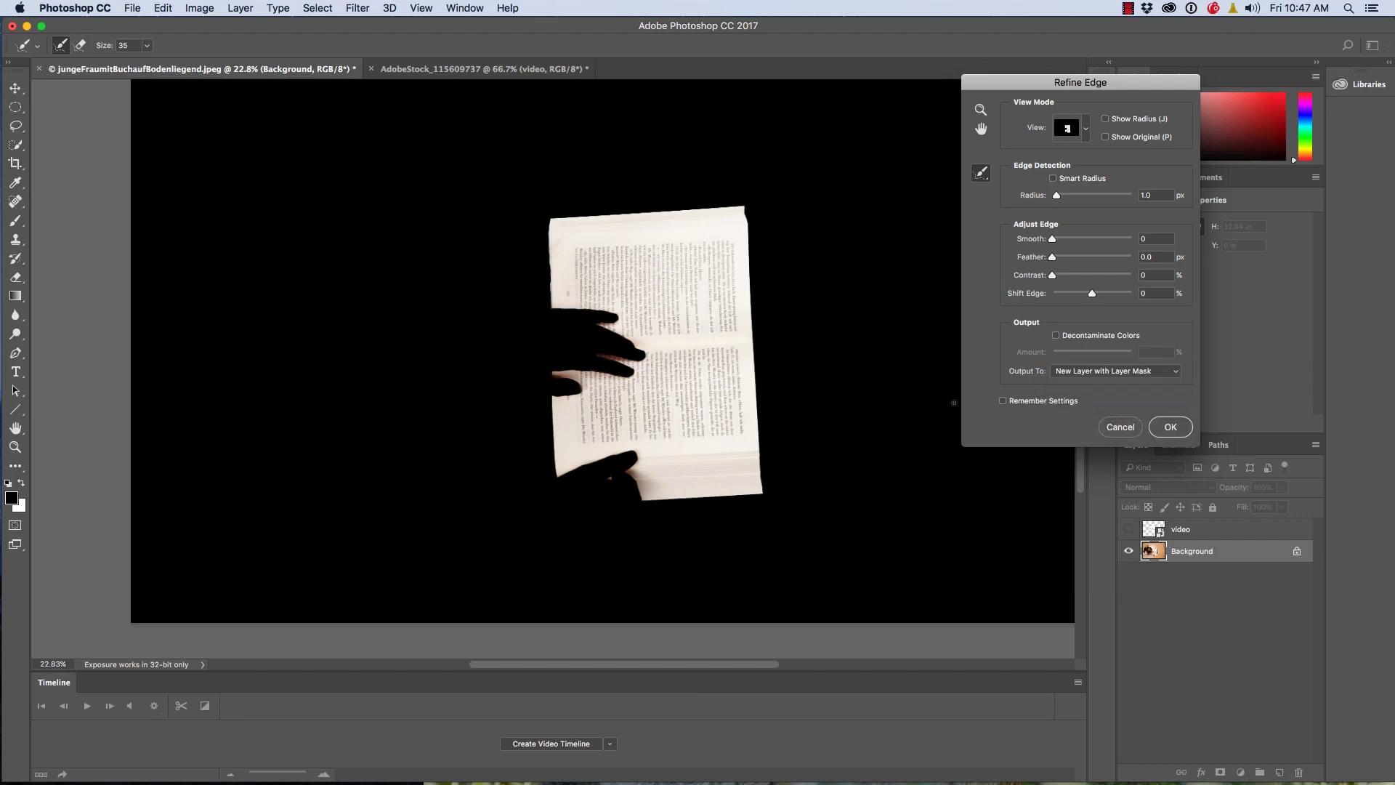
pyautogui.click(1170, 428)
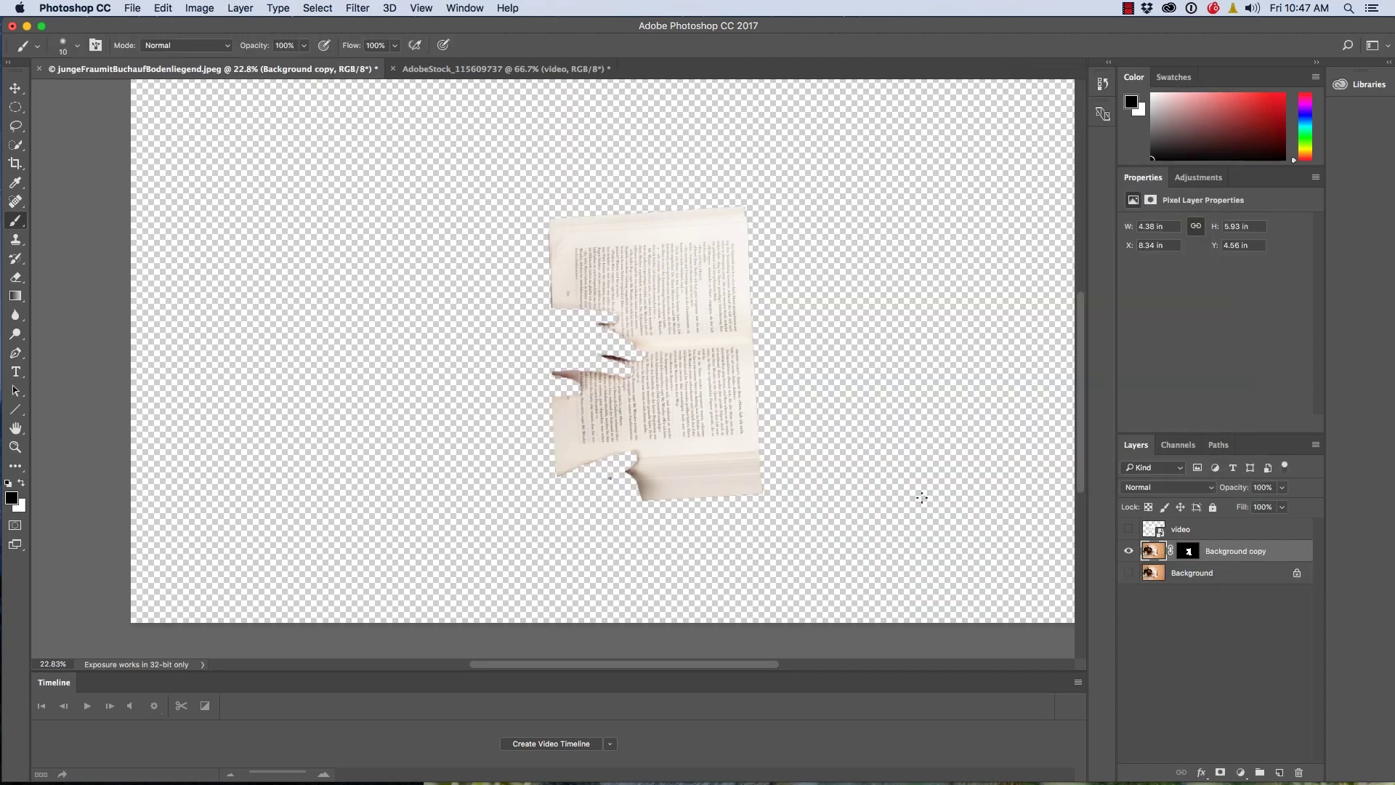
pyautogui.click(1128, 572)
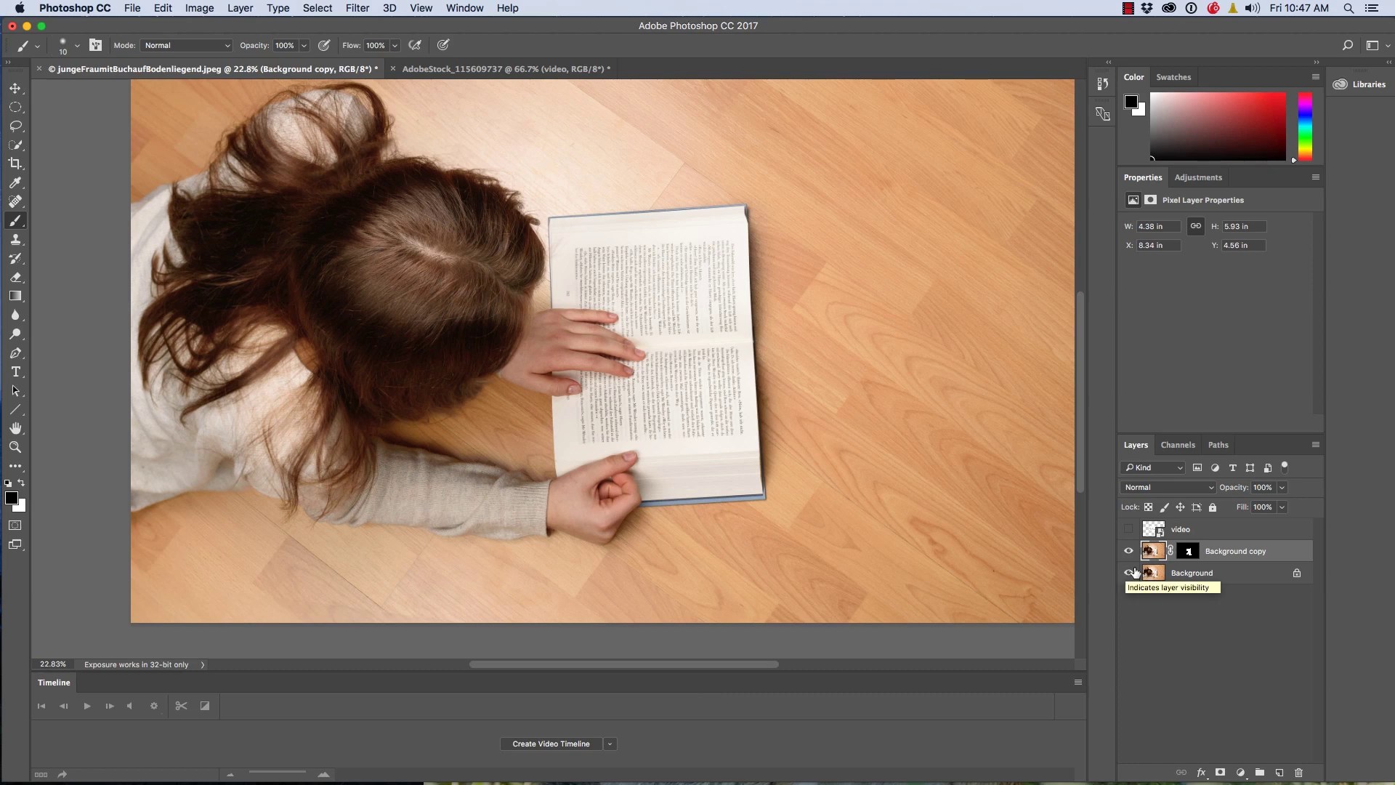
# Show the video layer, rotate it a quarter turn clockwise to match the book's tilt, and enlarge and position it over the pages.
pyautogui.click(1128, 529)
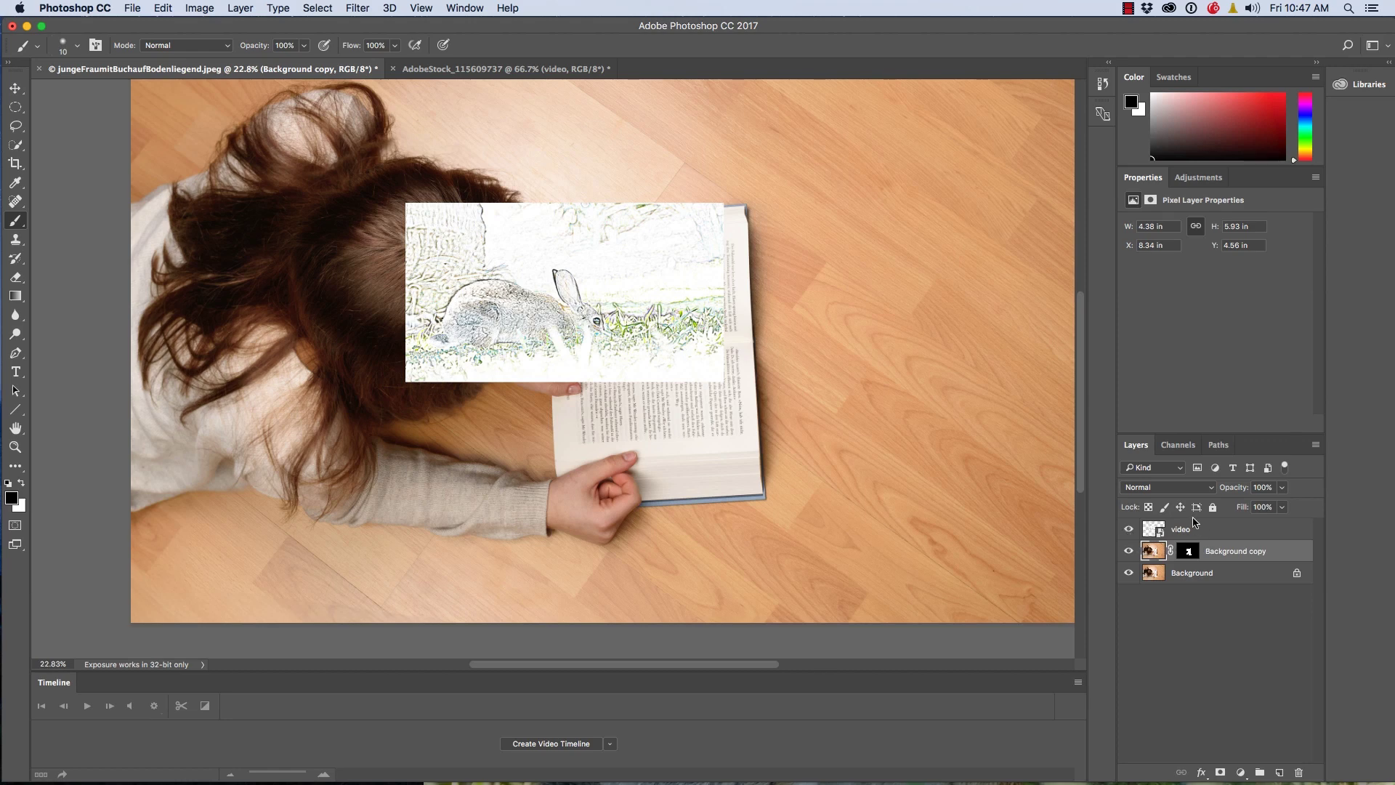
pyautogui.click(15, 88)
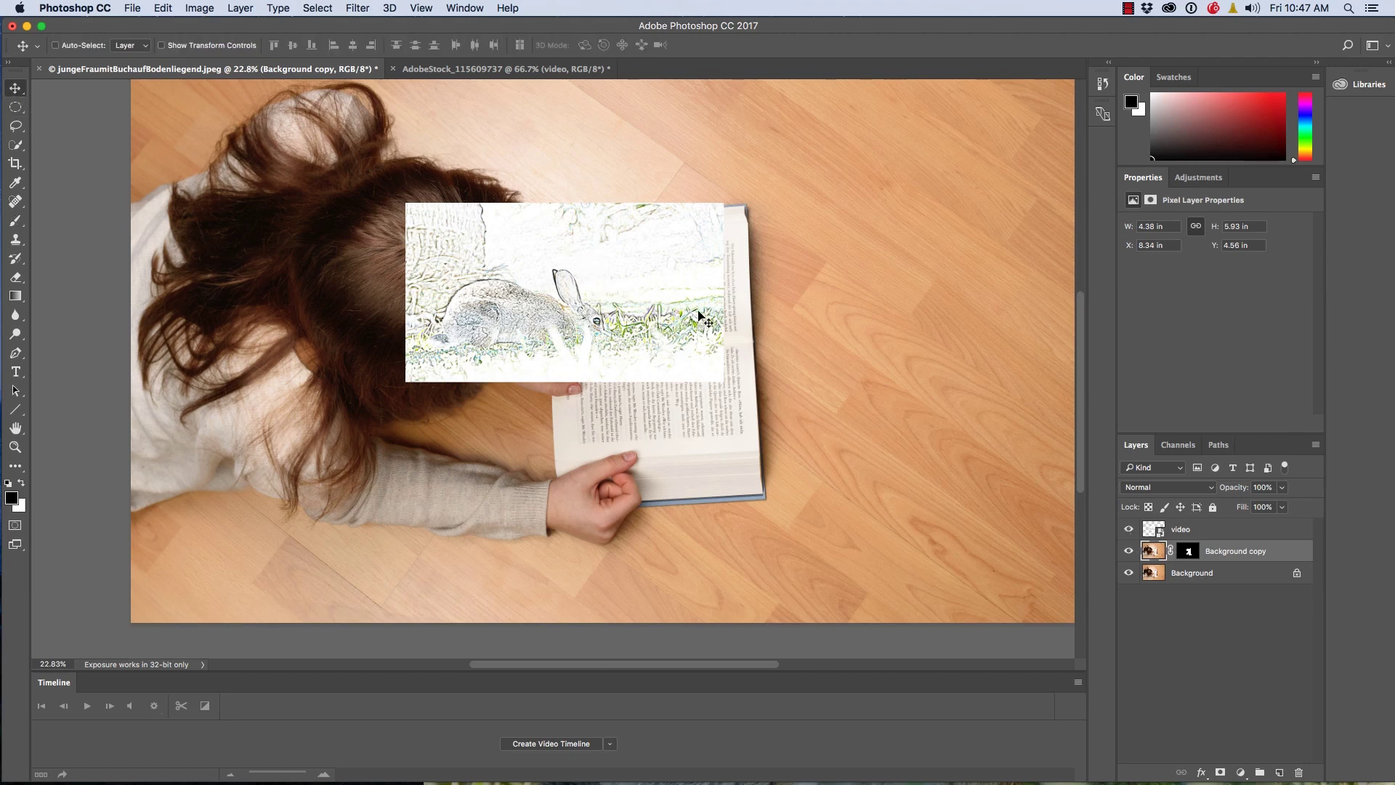
pyautogui.click(1183, 529)
pyautogui.hotkey('ctrl', 't')
pyautogui.moveTo(679, 266); pyautogui.dragTo(759, 315)
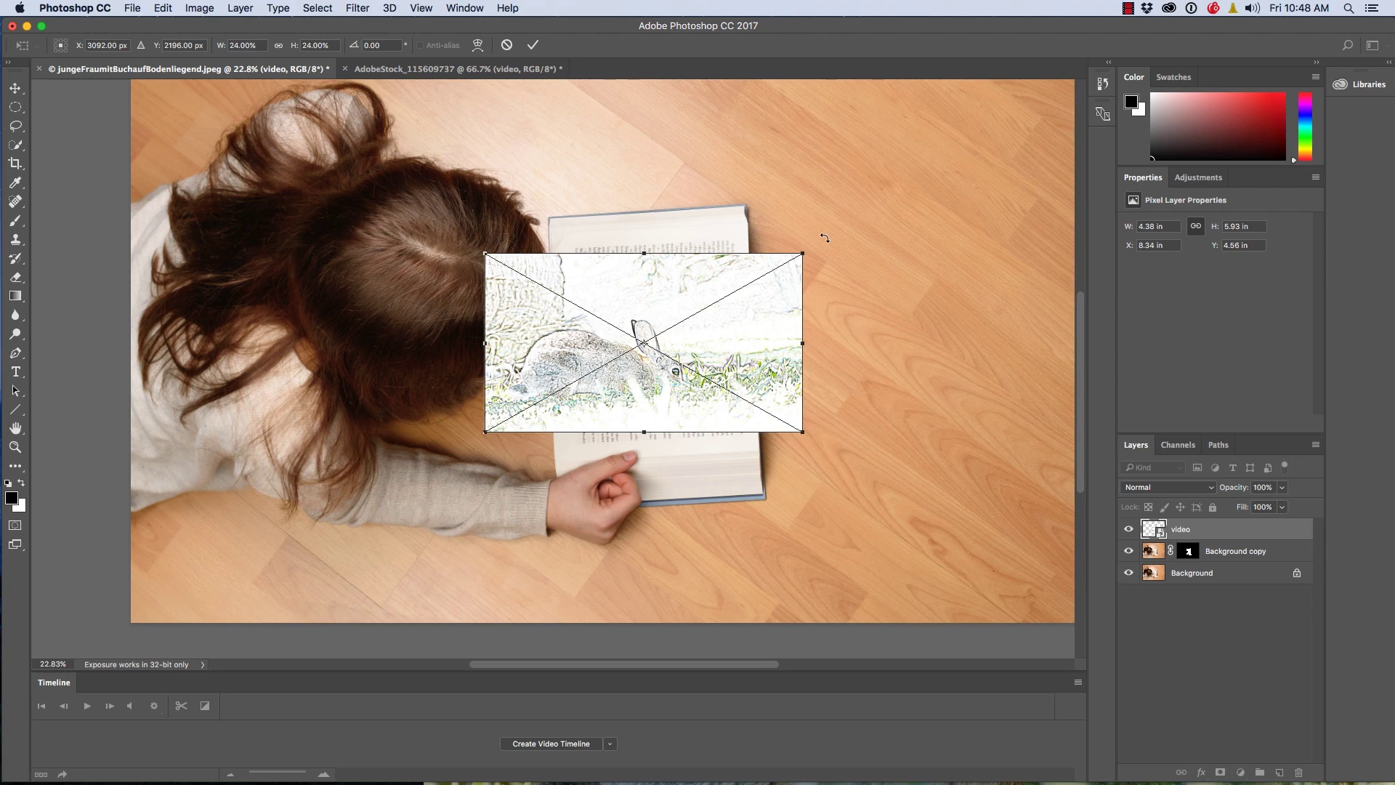
pyautogui.moveTo(820, 238)
pyautogui.mouseDown()
pyautogui.moveTo(806, 407)
pyautogui.moveTo(763, 513)
pyautogui.moveTo(778, 512)
pyautogui.moveTo(750, 504)
pyautogui.moveTo(781, 541)
pyautogui.mouseUp()
pyautogui.moveTo(710, 343)
pyautogui.mouseDown()
pyautogui.moveTo(791, 421)
pyautogui.moveTo(708, 364)
pyautogui.mouseUp()
pyautogui.moveTo(760, 188); pyautogui.dragTo(762, 191)
pyautogui.moveTo(691, 336); pyautogui.dragTo(690, 339)
pyautogui.press('Return')
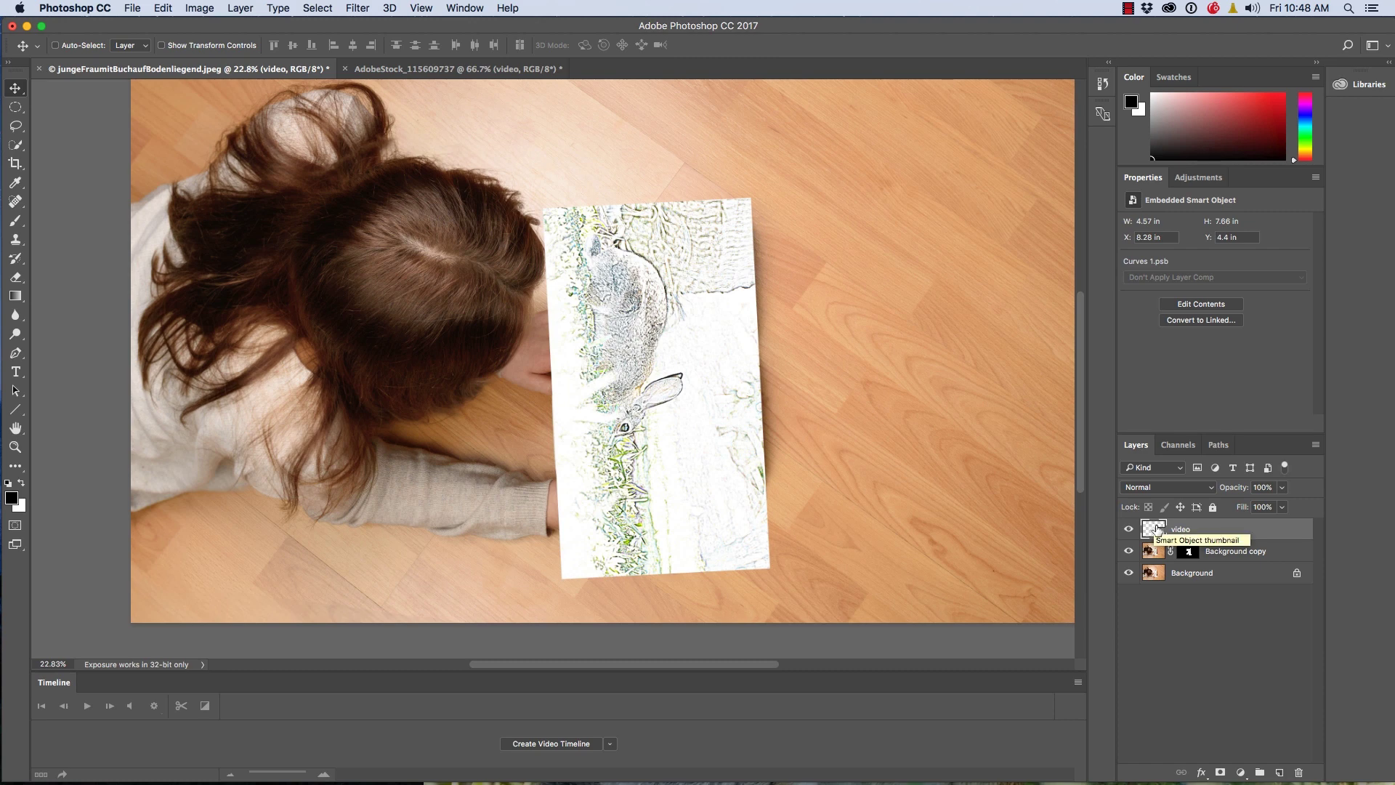
# Clip the video layer to the masked page layer and check the cutout with the original Background layer temporarily hidden.
pyautogui.moveTo(1186, 536); pyautogui.dragTo(1182, 538)
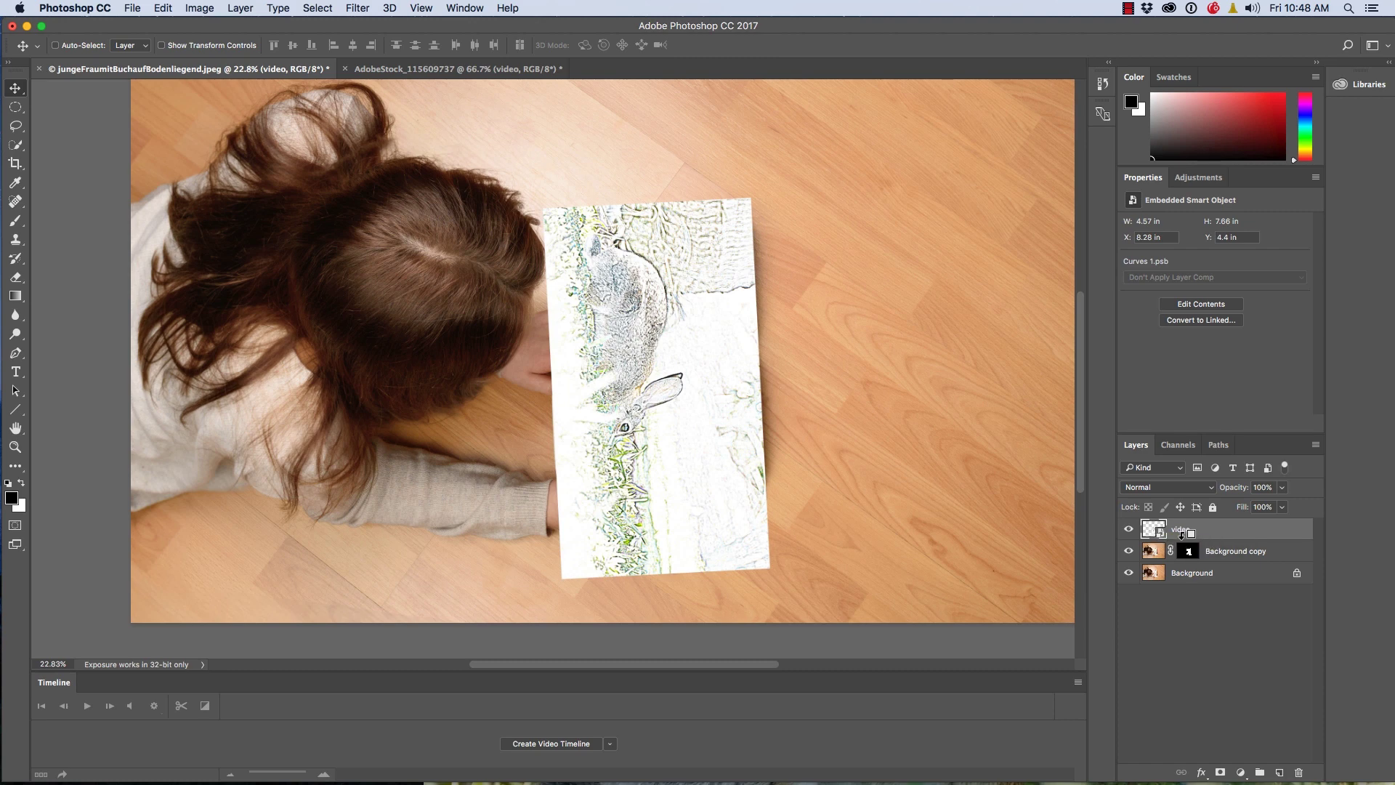
pyautogui.keyDown('alt'); pyautogui.click(1183, 537); pyautogui.keyUp('alt')
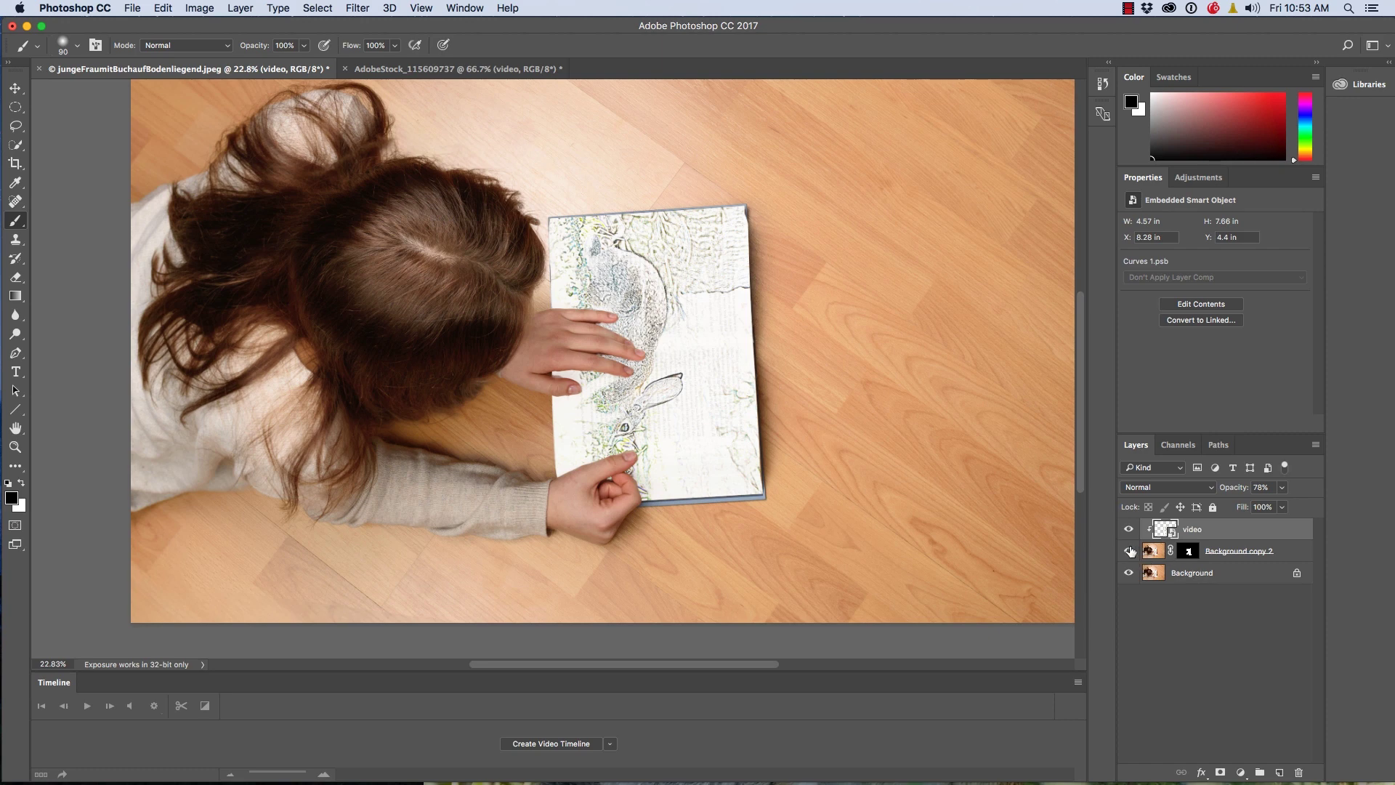
pyautogui.click(1128, 572)
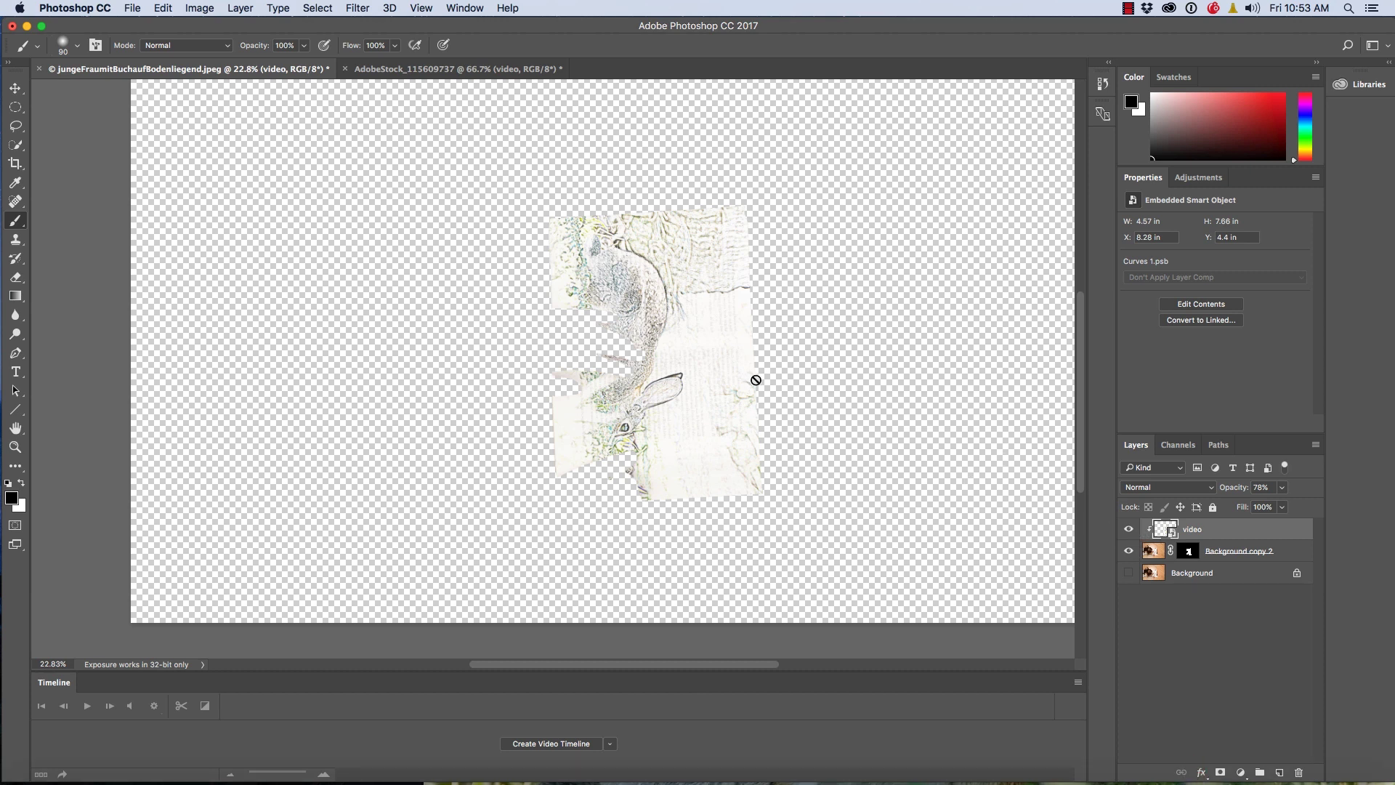
pyautogui.click(1128, 573)
# Add a new empty layer above the video layer and load the page layer's mask as a selection.
pyautogui.click(1152, 550)
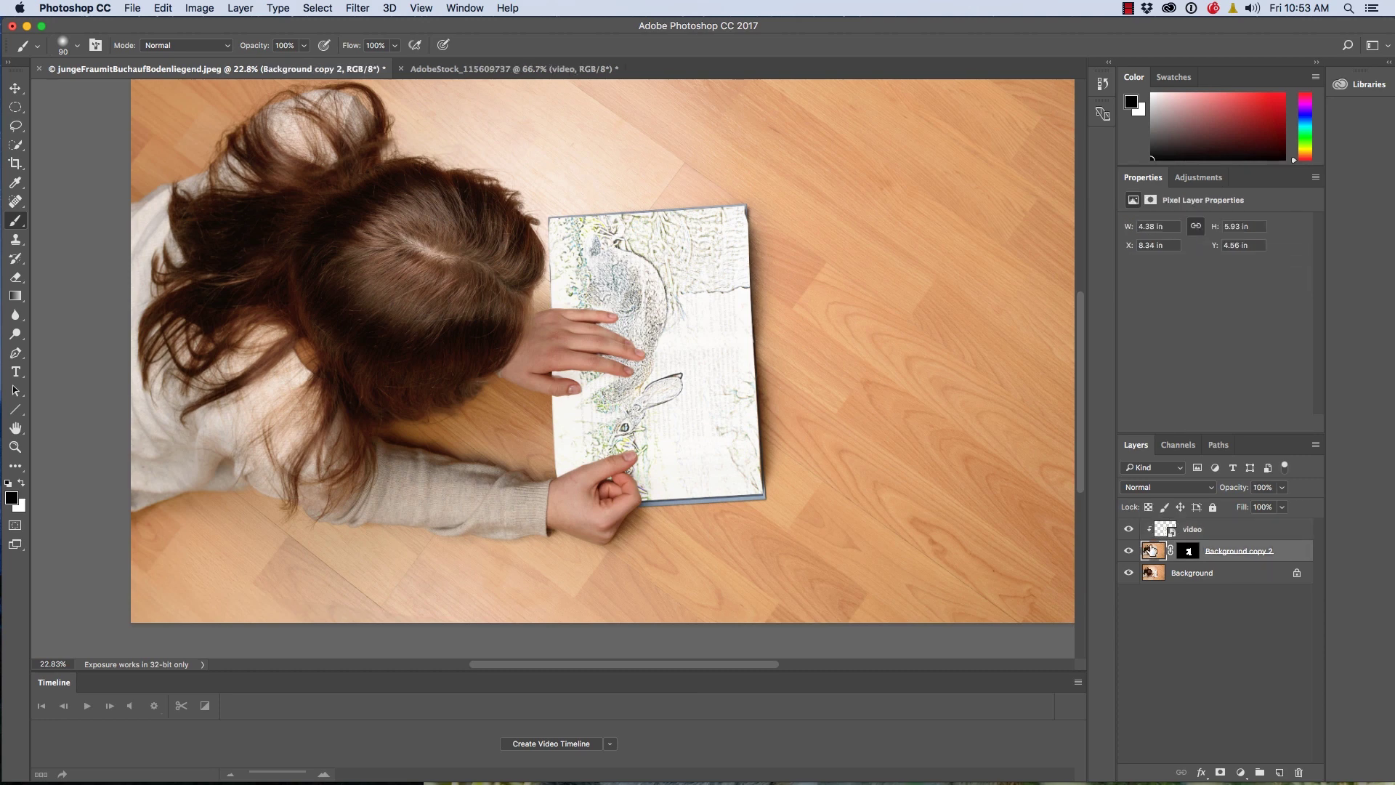
pyautogui.click(1279, 772)
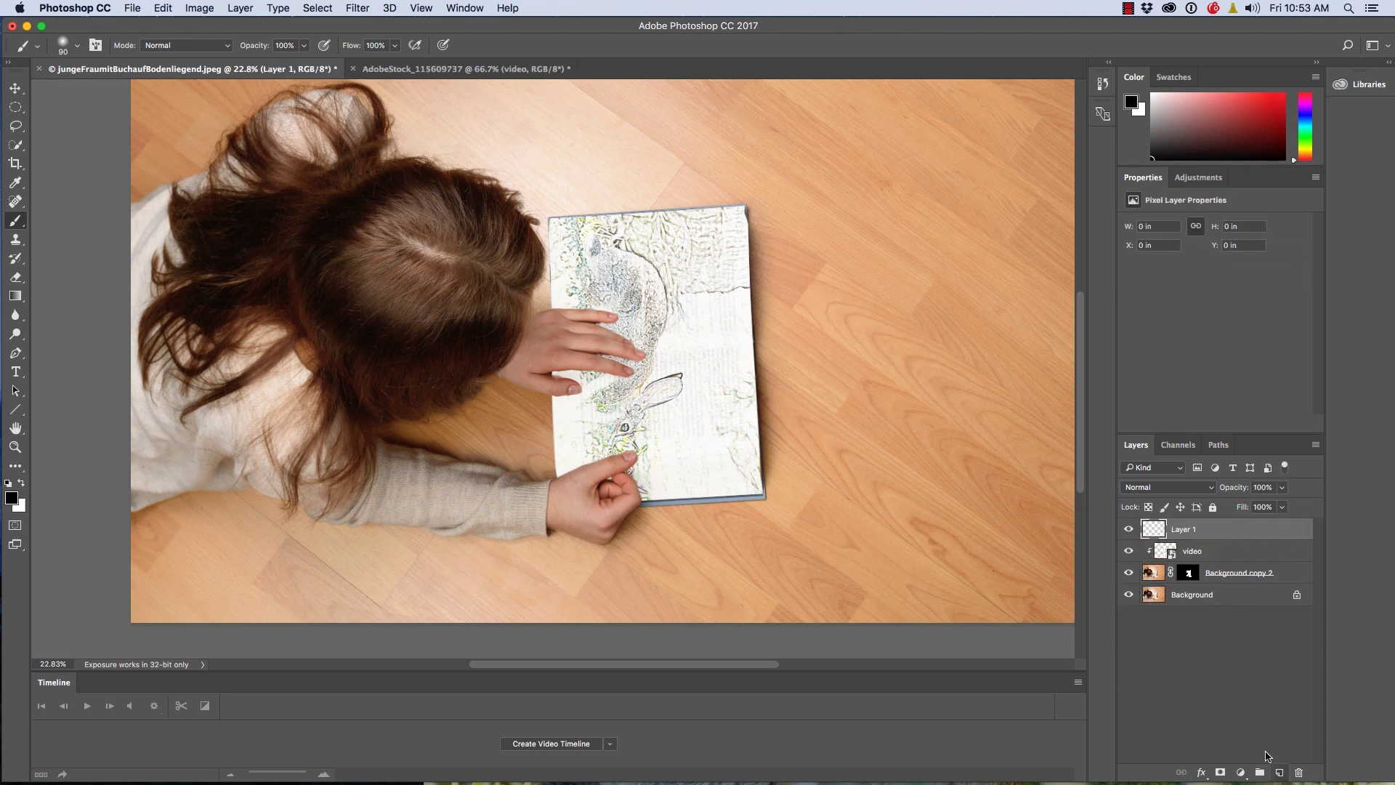
pyautogui.keyDown('super'); pyautogui.click(1192, 574); pyautogui.keyUp('super')
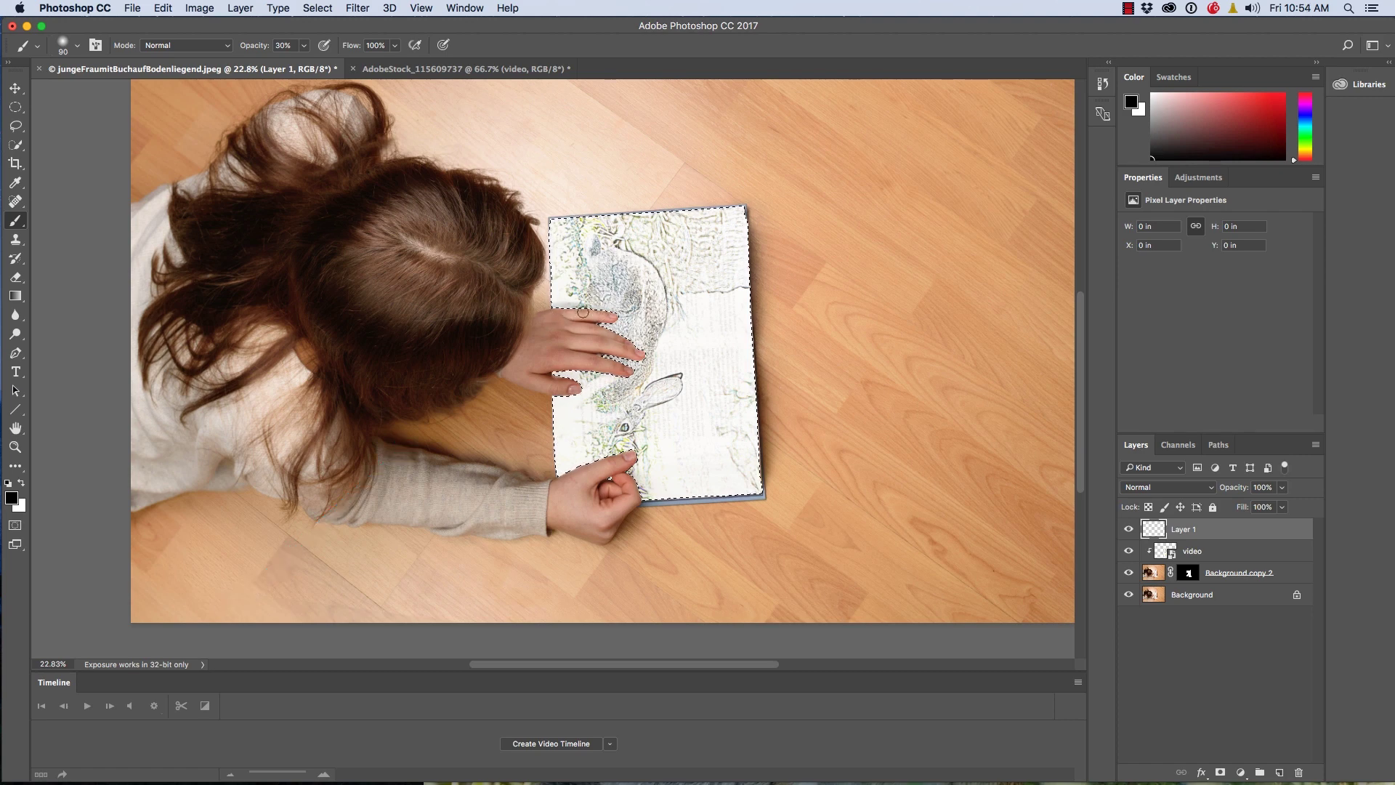
# Brush soft black shadows at 30% opacity along the edges of both hands, deselect, and lower the shadow layer's opacity to 38%.
pyautogui.moveTo(590, 313); pyautogui.dragTo(609, 314)
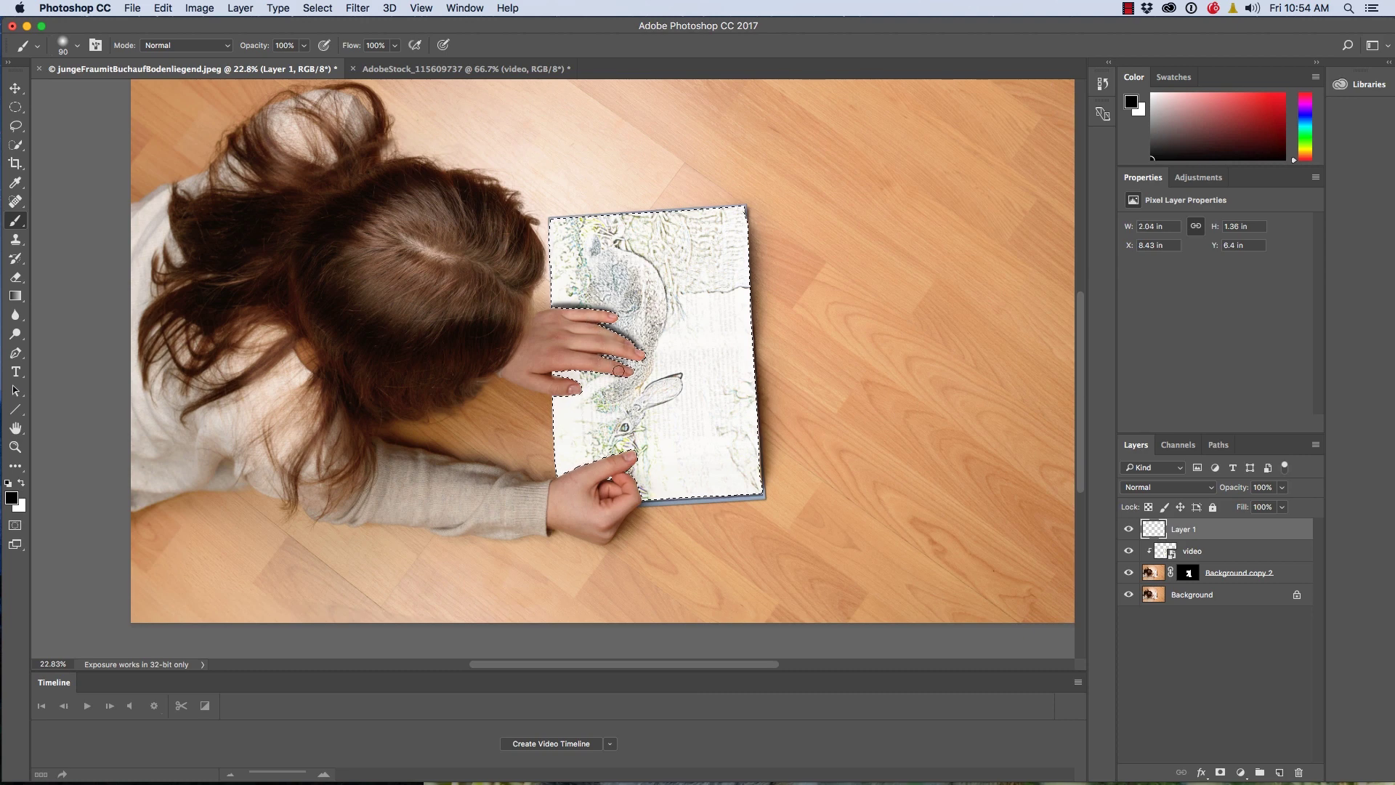
pyautogui.moveTo(626, 368); pyautogui.dragTo(562, 382)
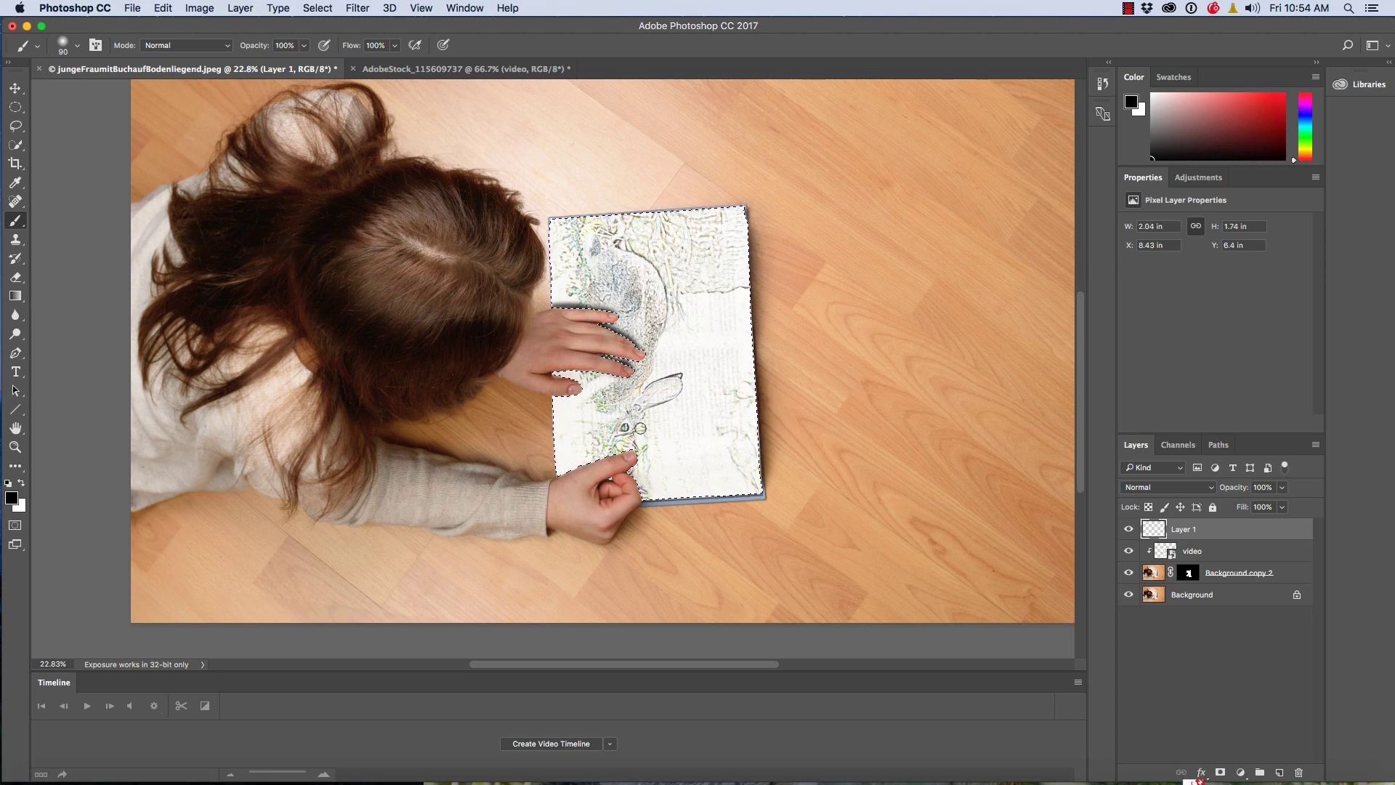
pyautogui.moveTo(625, 465)
pyautogui.mouseDown()
pyautogui.moveTo(604, 479)
pyautogui.moveTo(563, 474)
pyautogui.moveTo(629, 465)
pyautogui.moveTo(627, 452)
pyautogui.mouseUp()
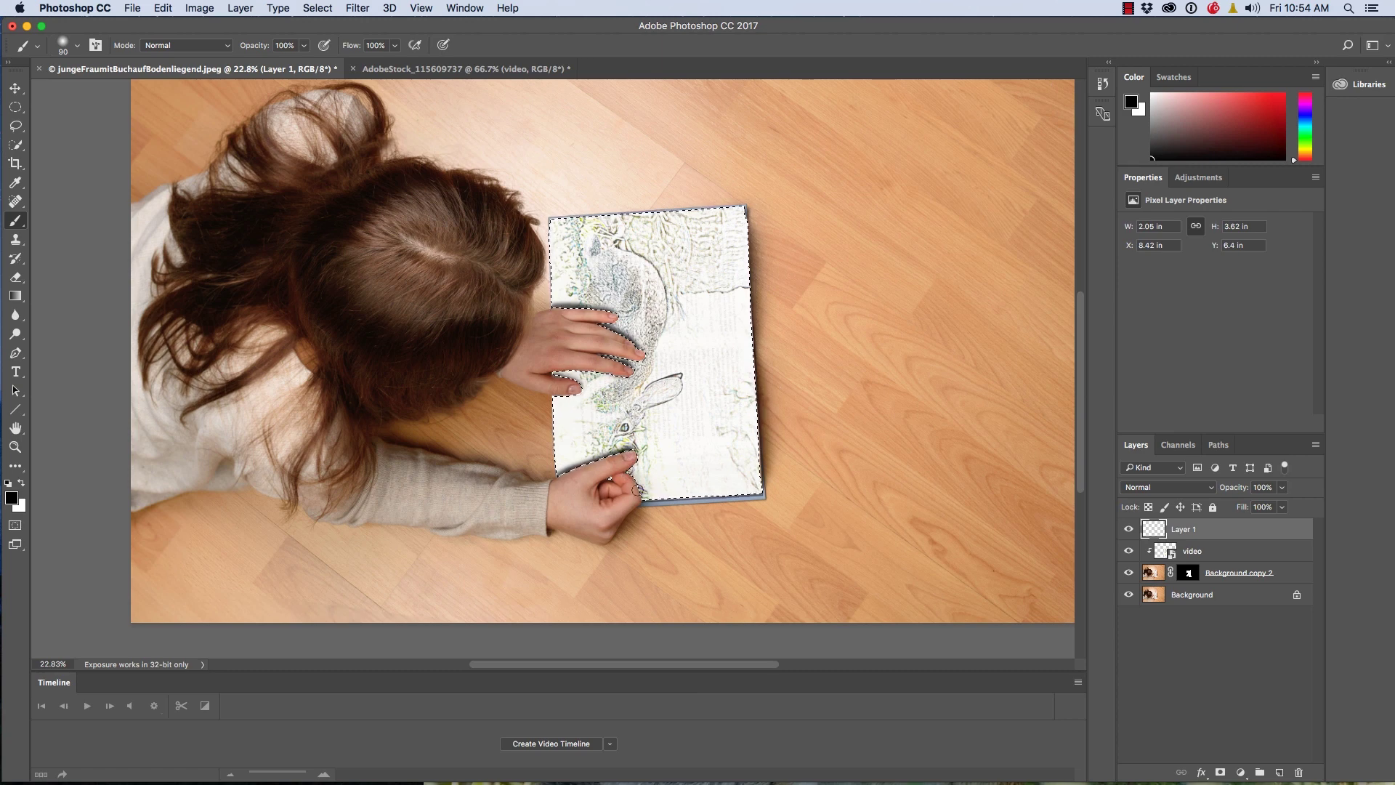
pyautogui.moveTo(635, 498); pyautogui.dragTo(644, 498)
pyautogui.hotkey('ctrl', 'd')
pyautogui.moveTo(1231, 489); pyautogui.dragTo(1196, 487)
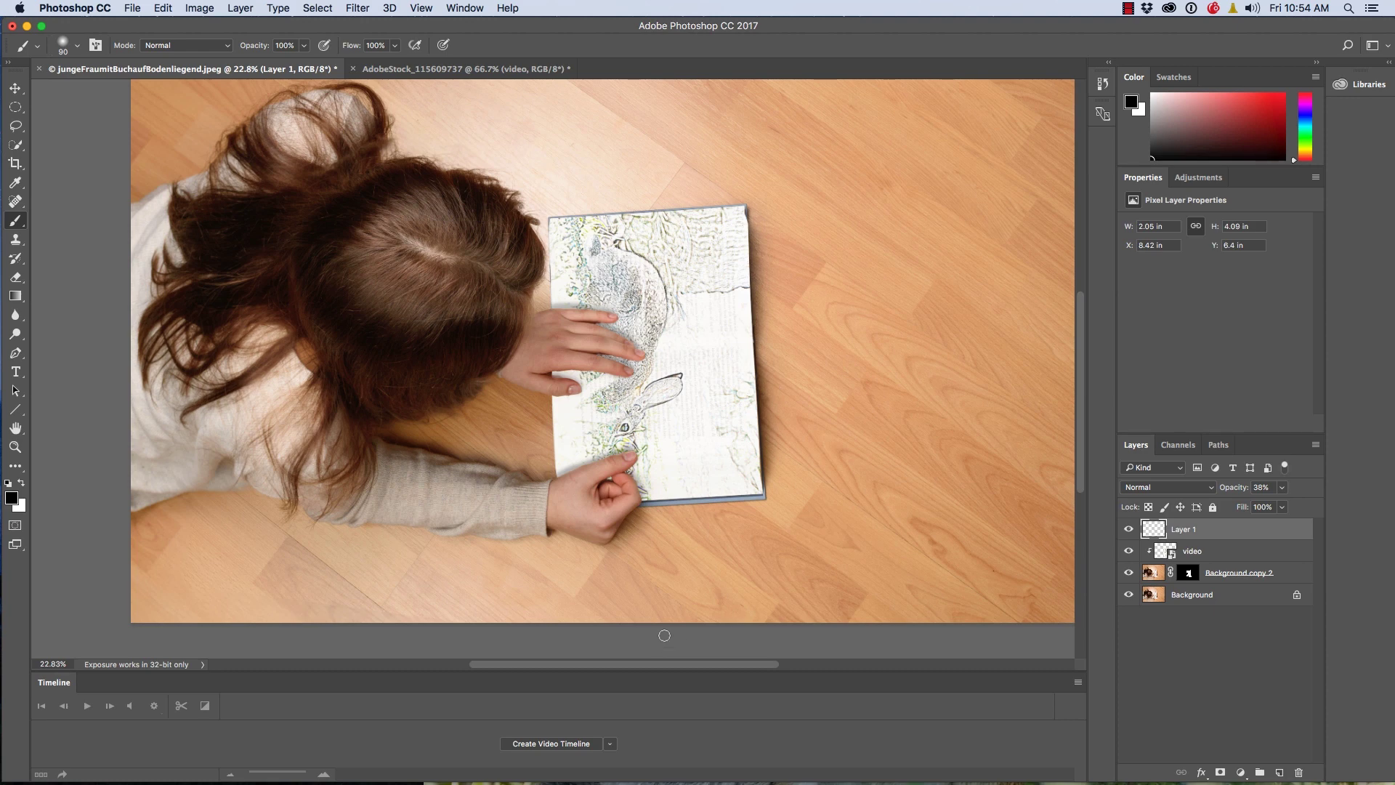
# Create a video timeline and extend the Layer 1 and Background copy 2 clips to the end of the video clip.
pyautogui.click(536, 743)
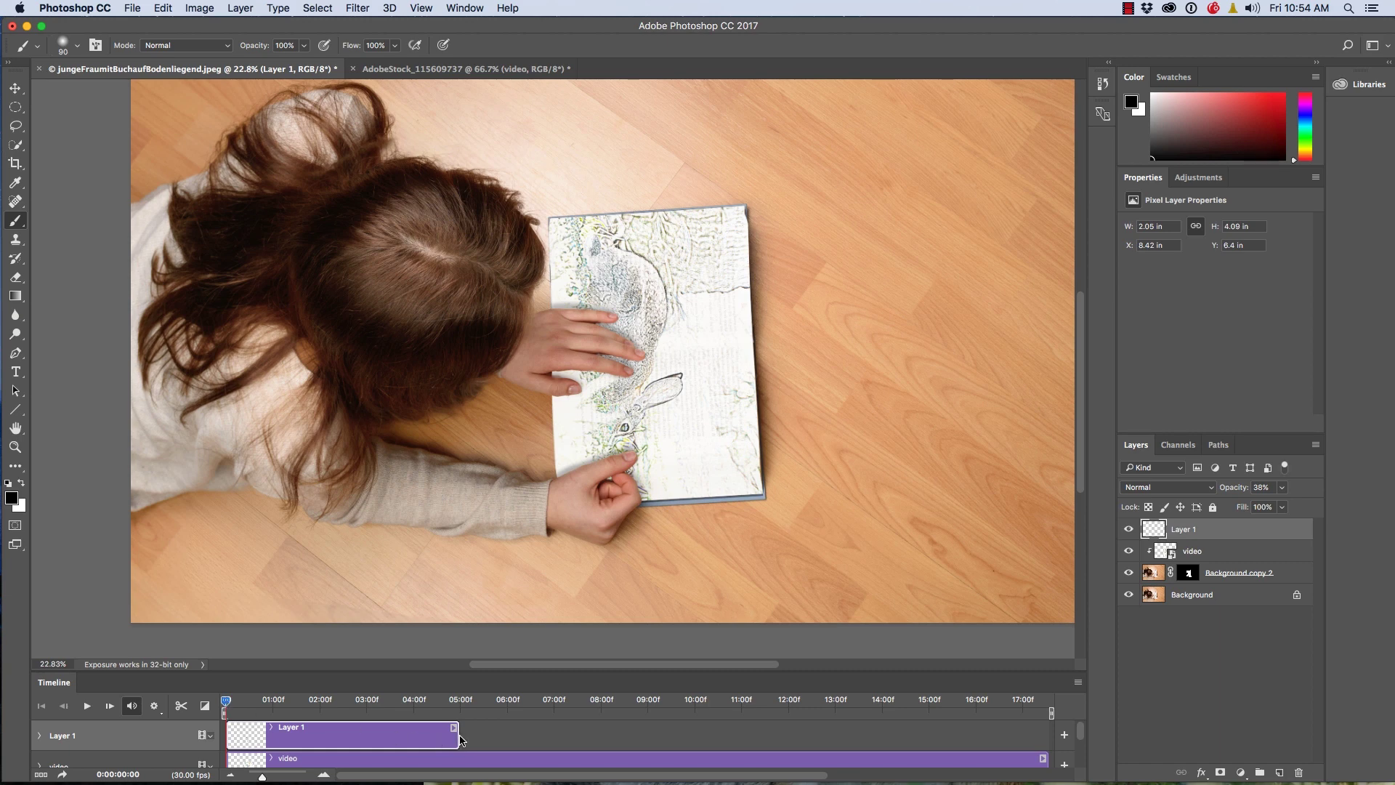
pyautogui.moveTo(458, 737); pyautogui.dragTo(1043, 765)
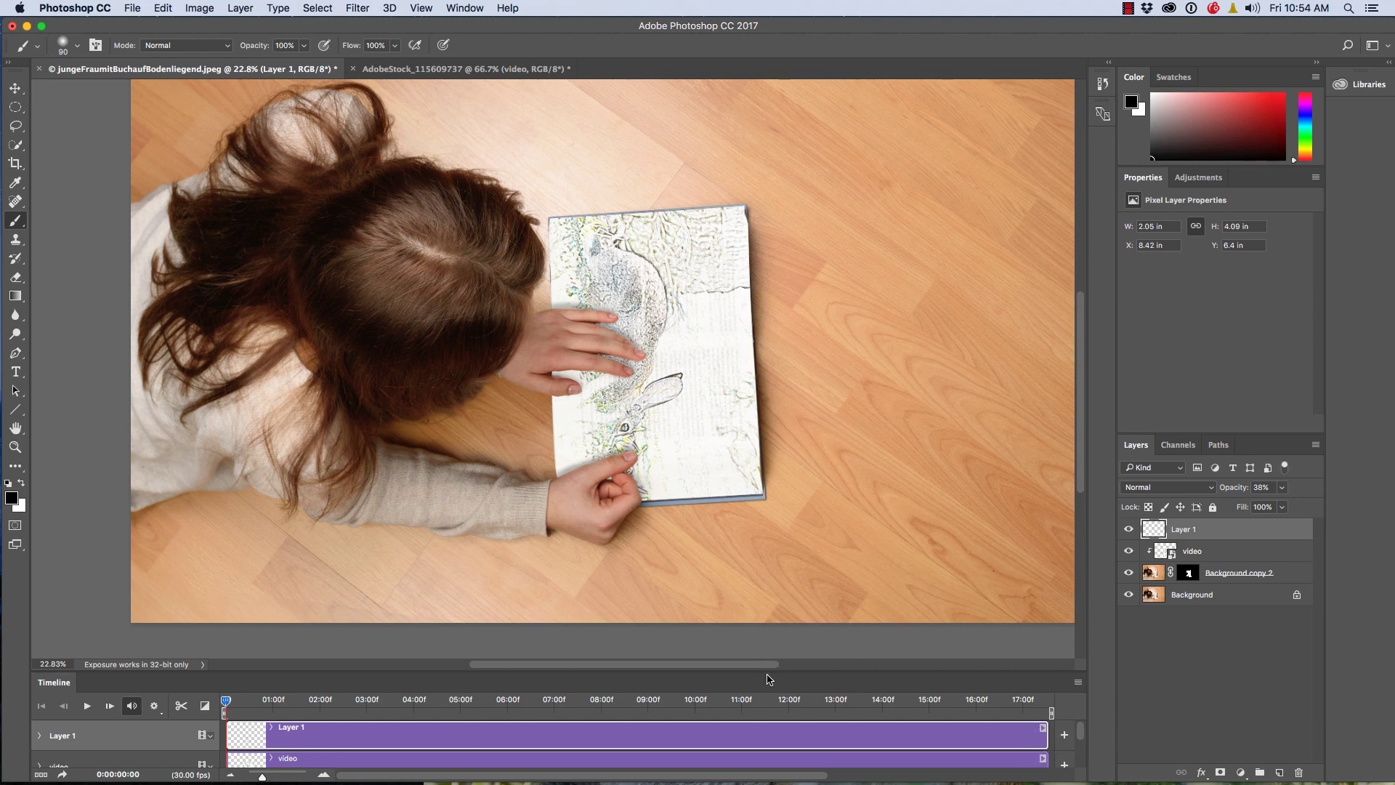
pyautogui.moveTo(768, 675); pyautogui.dragTo(766, 454)
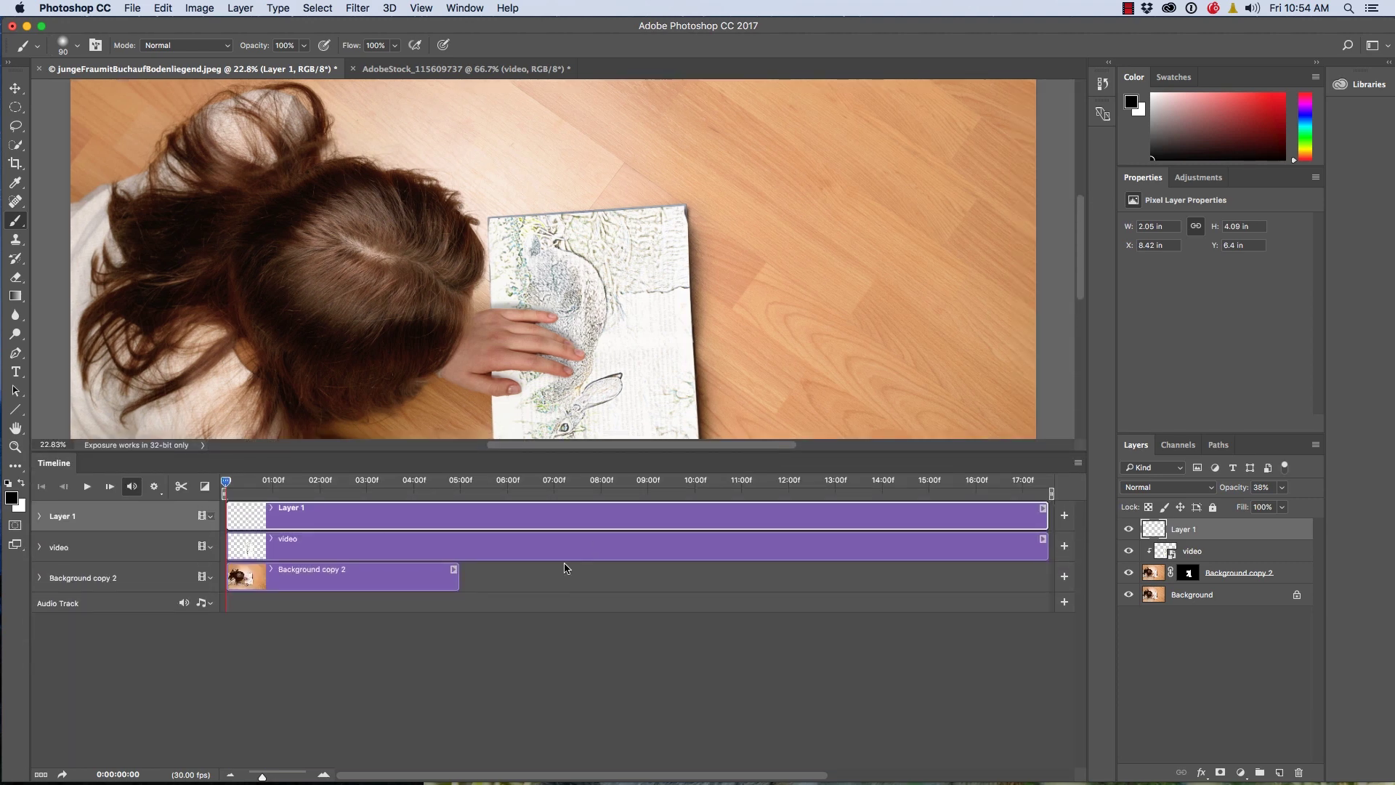
pyautogui.moveTo(458, 573); pyautogui.dragTo(1087, 513)
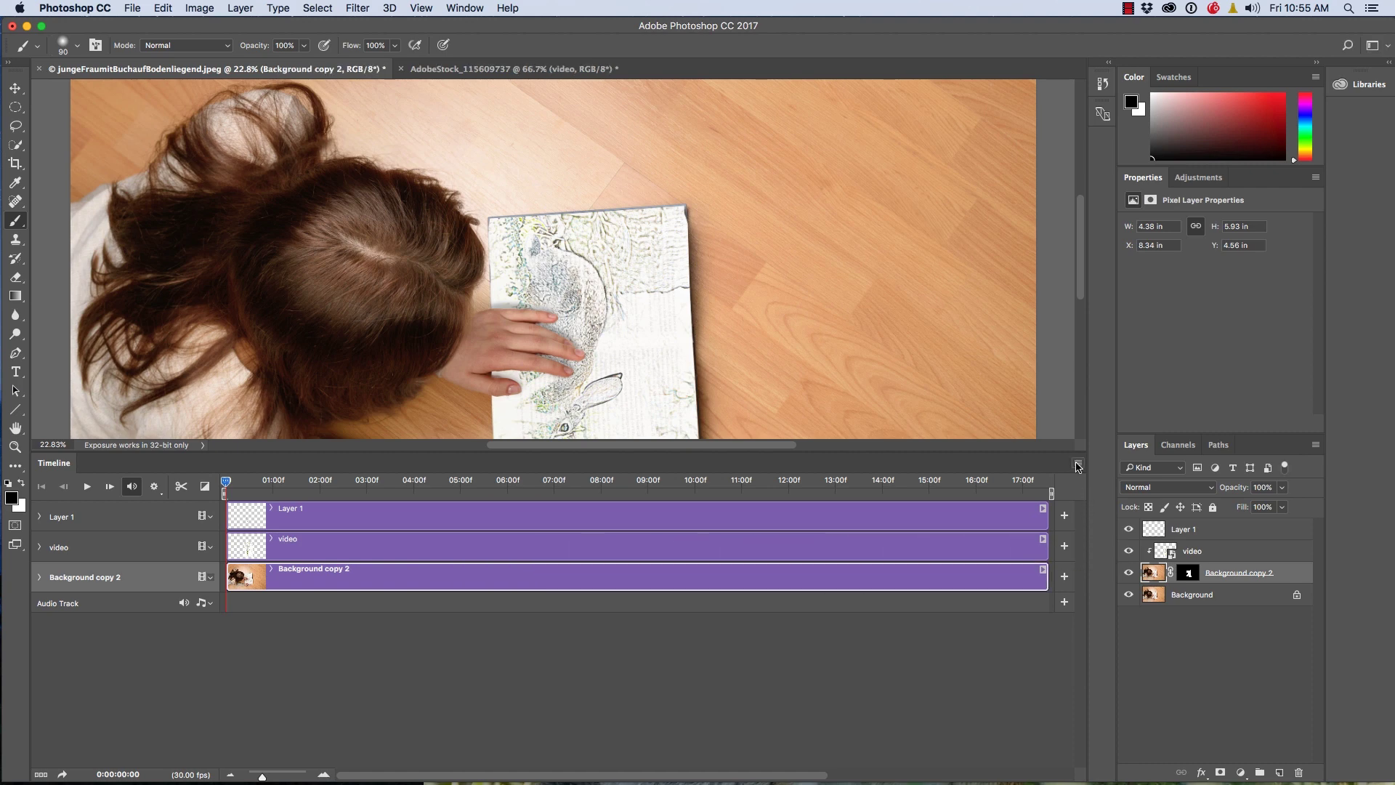
# Check the timeline's Loop Playback option, enlarge the image area and play the composite.
pyautogui.click(1078, 463)
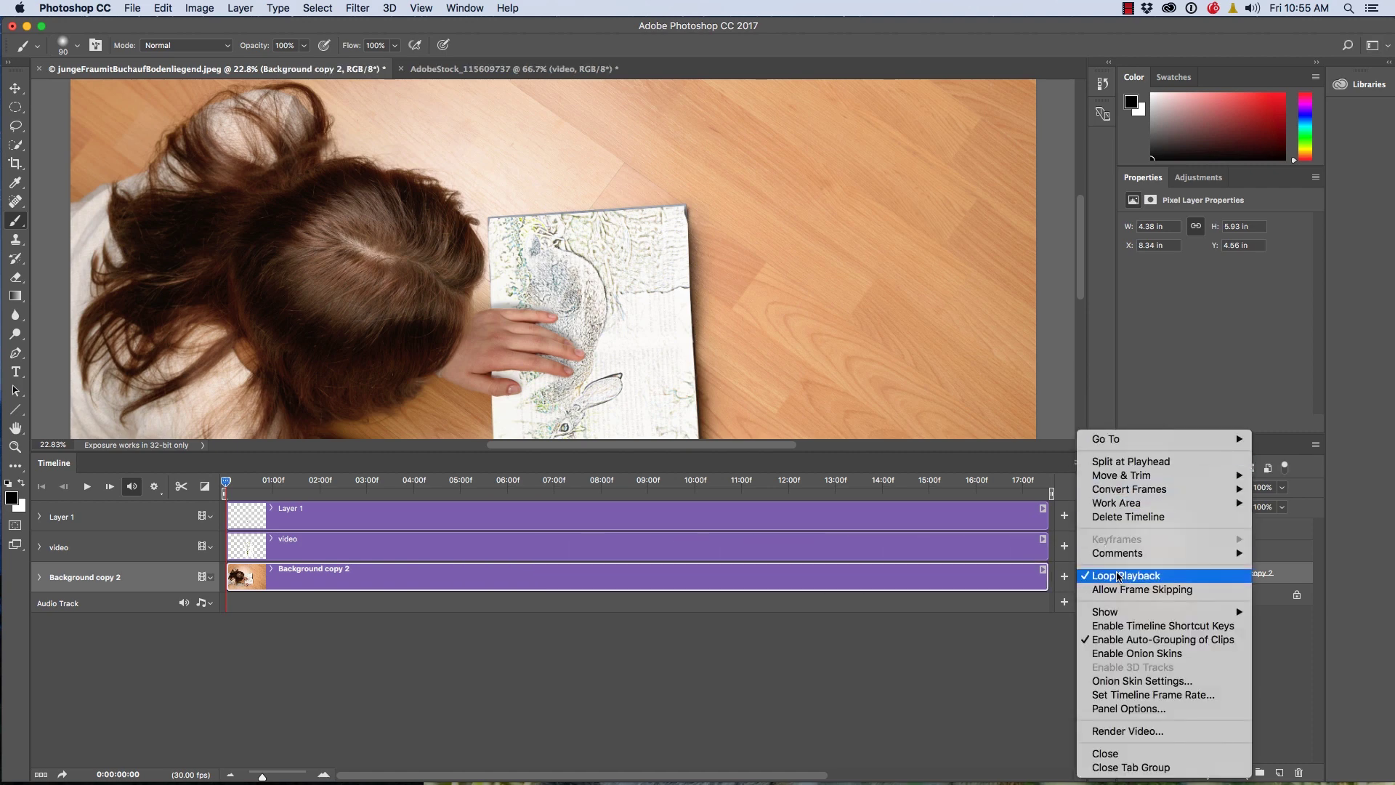
pyautogui.click(919, 695)
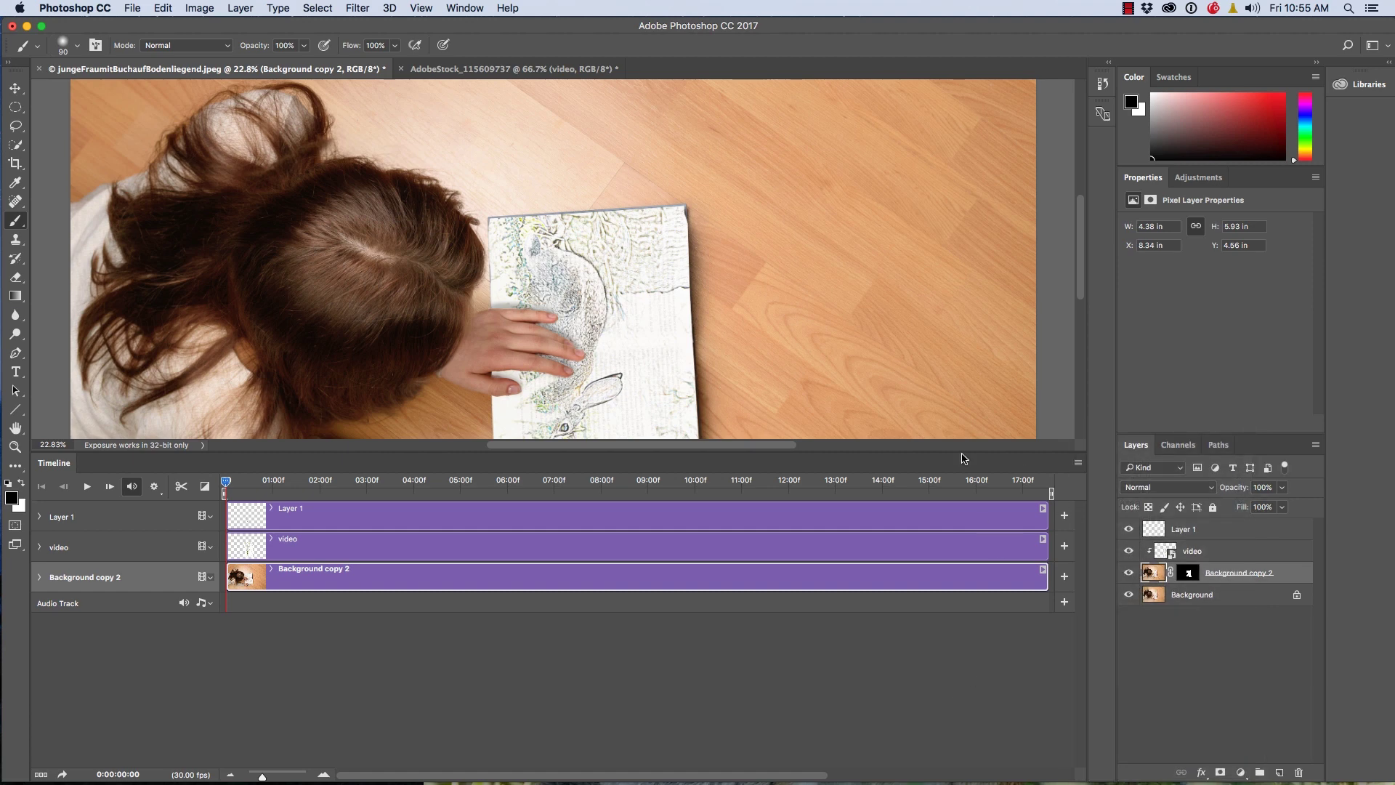
pyautogui.moveTo(799, 454); pyautogui.dragTo(813, 617)
pyautogui.press('space')
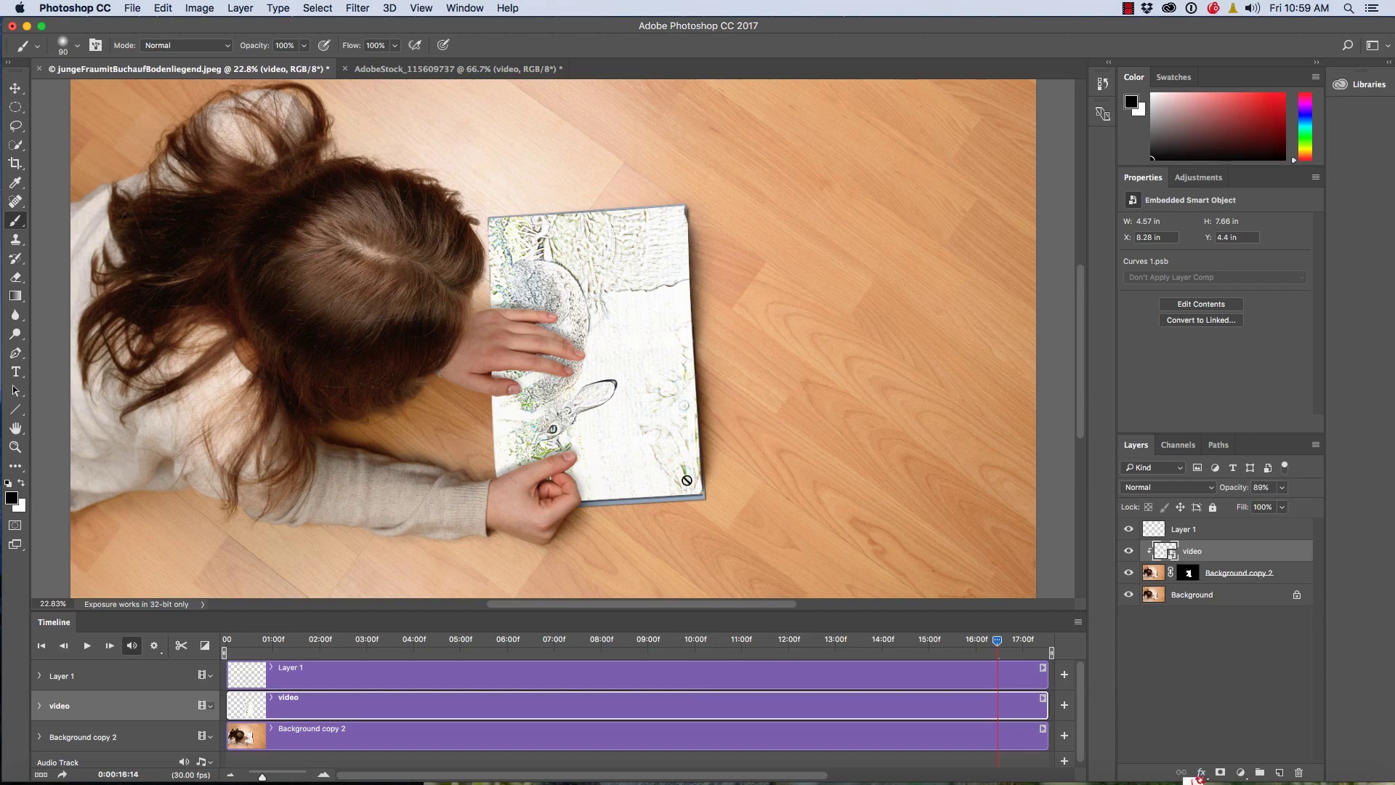
# Hide the video layer, outline the book's lower page edge with the Polygonal Lasso, and black it out on Background copy 2's mask.
pyautogui.click(1128, 551)
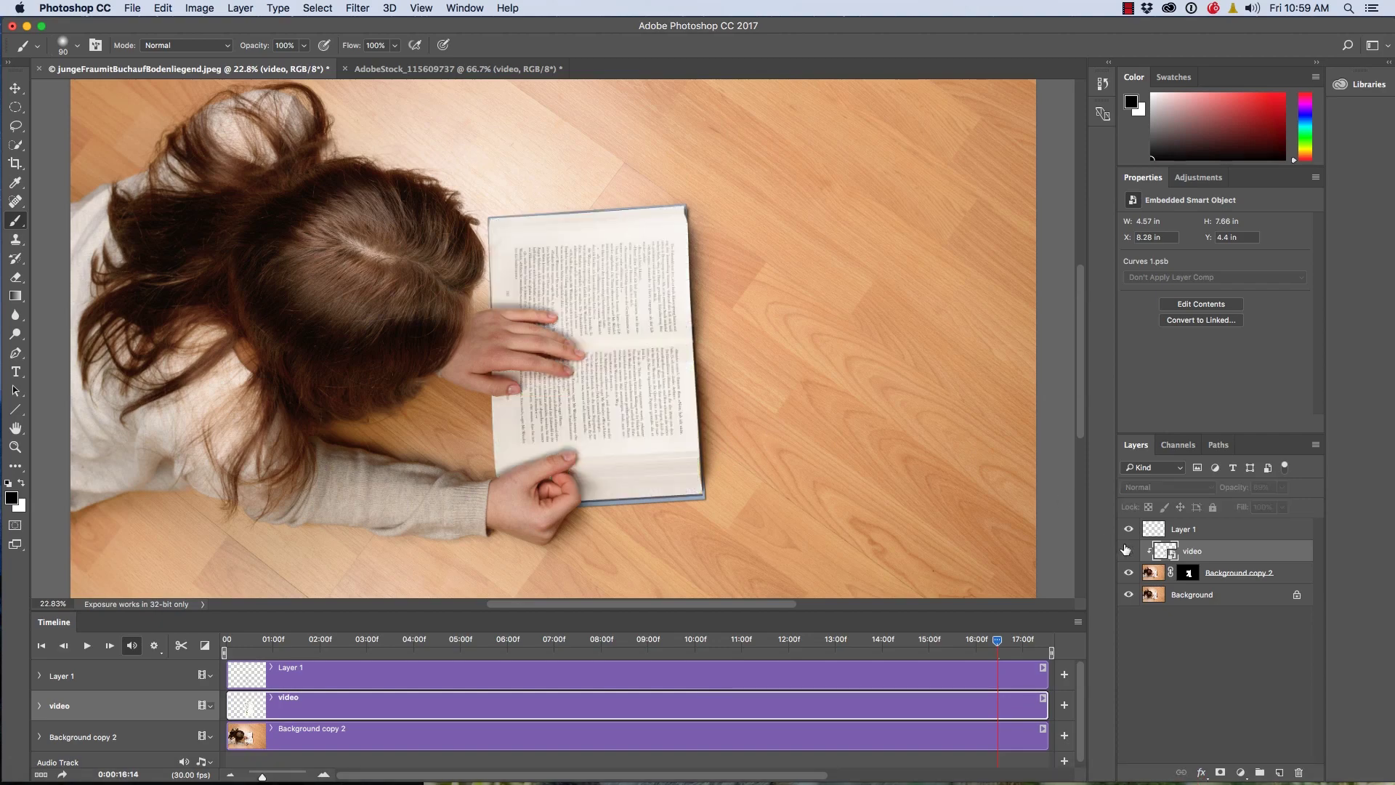
pyautogui.click(1190, 572)
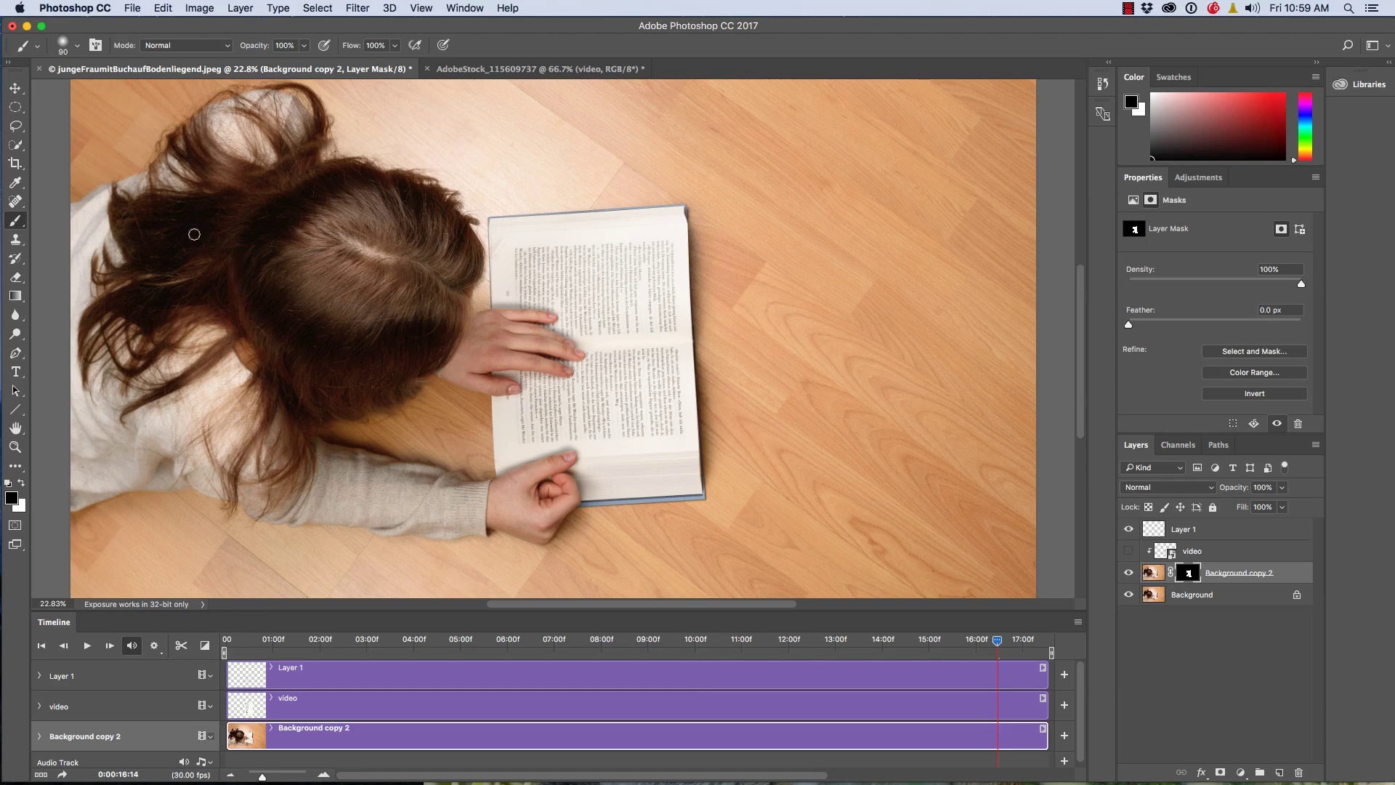
pyautogui.click(15, 126)
pyautogui.rightClick(14, 127)
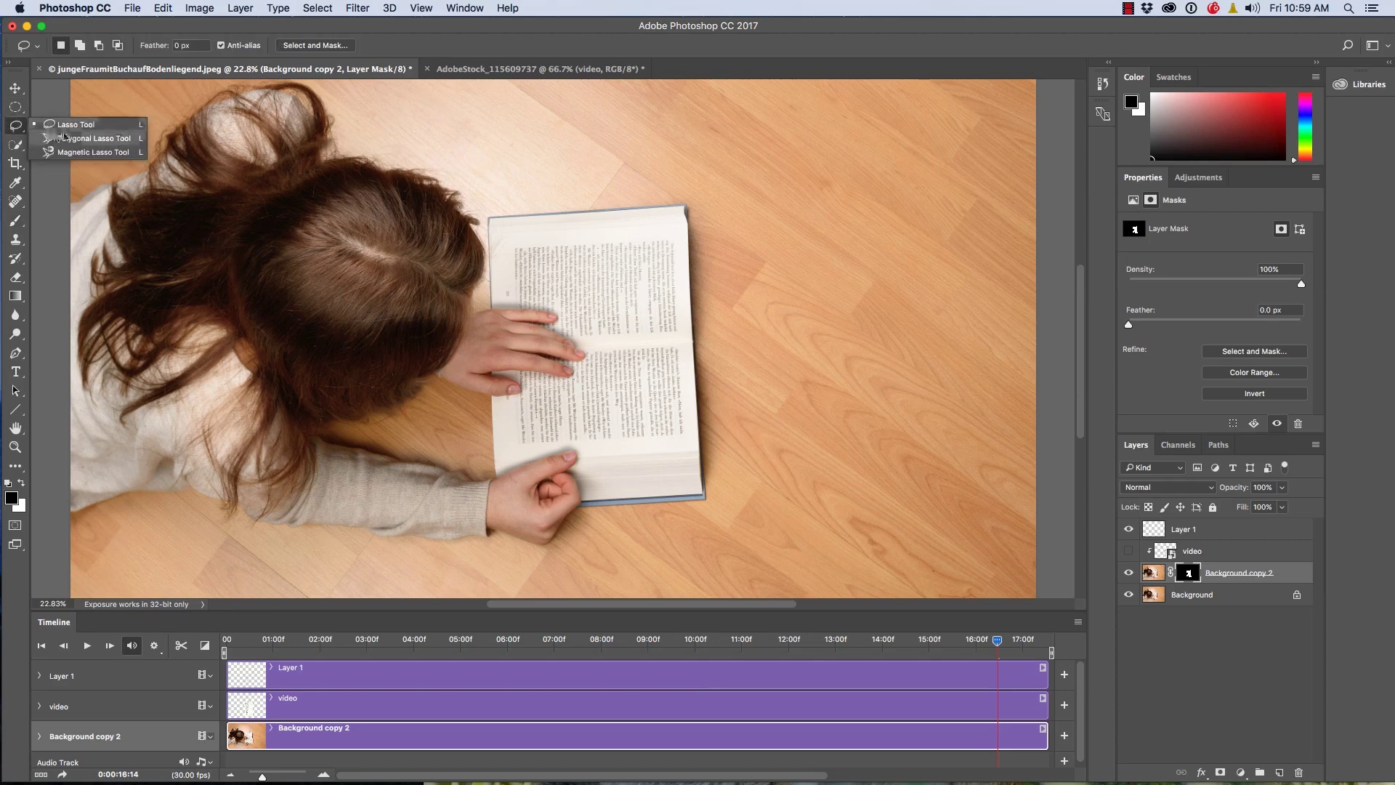
pyautogui.click(67, 138)
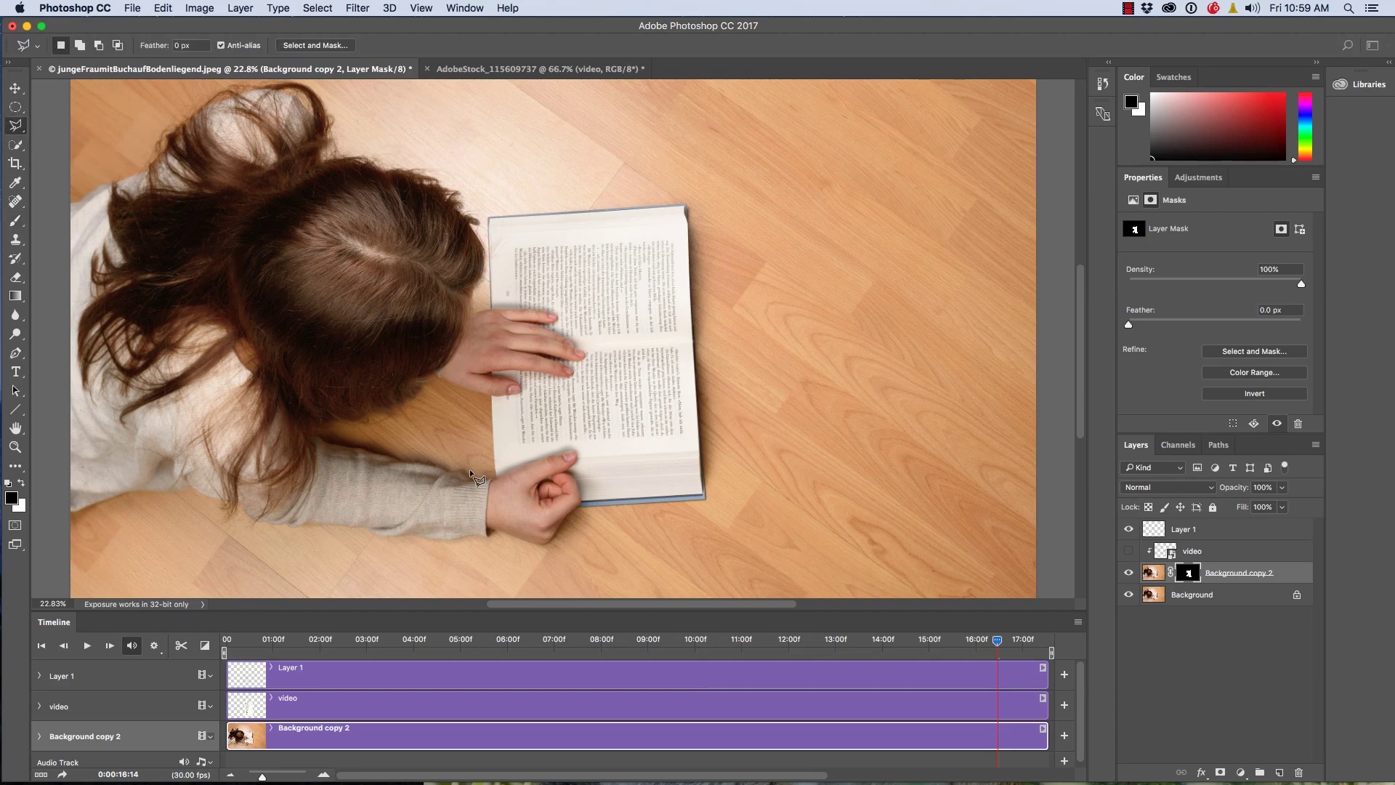
pyautogui.click(494, 461)
pyautogui.click(728, 450)
pyautogui.click(756, 514)
pyautogui.click(494, 541)
pyautogui.click(491, 460)
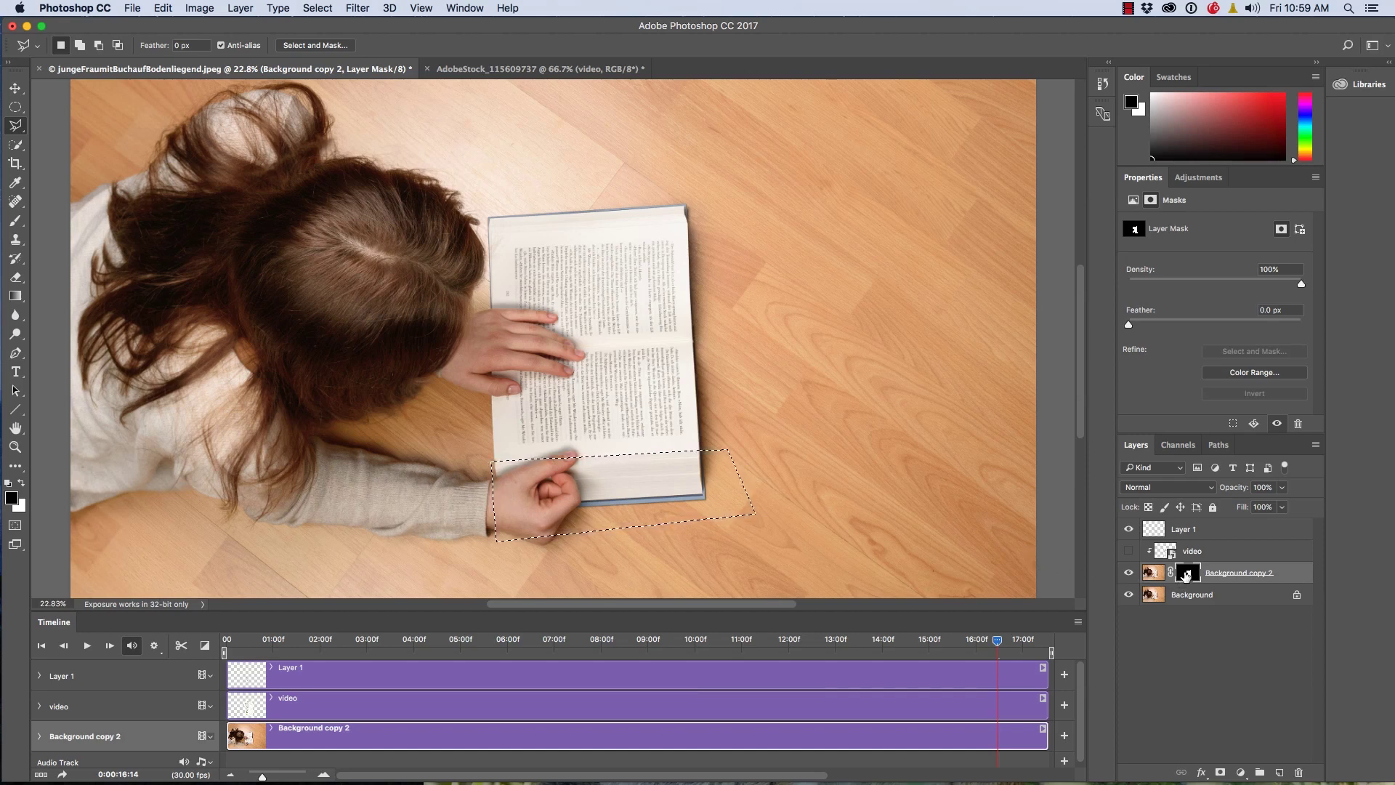
# Outline the book's upper page edge and black it out on the same mask, deselect, and show the video layer again.
pyautogui.click(691, 218)
pyautogui.click(476, 233)
pyautogui.click(473, 176)
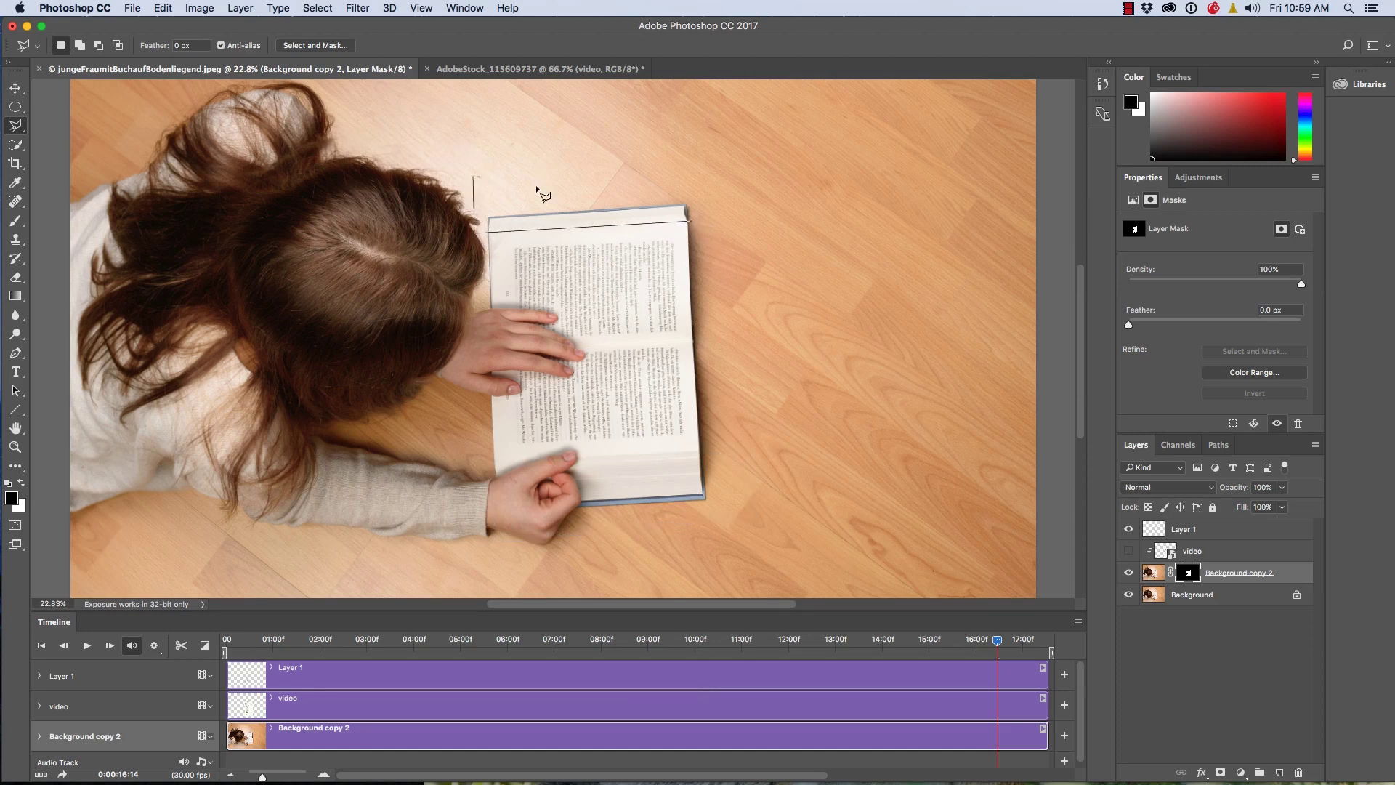
pyautogui.click(701, 220)
pyautogui.press('super+d')
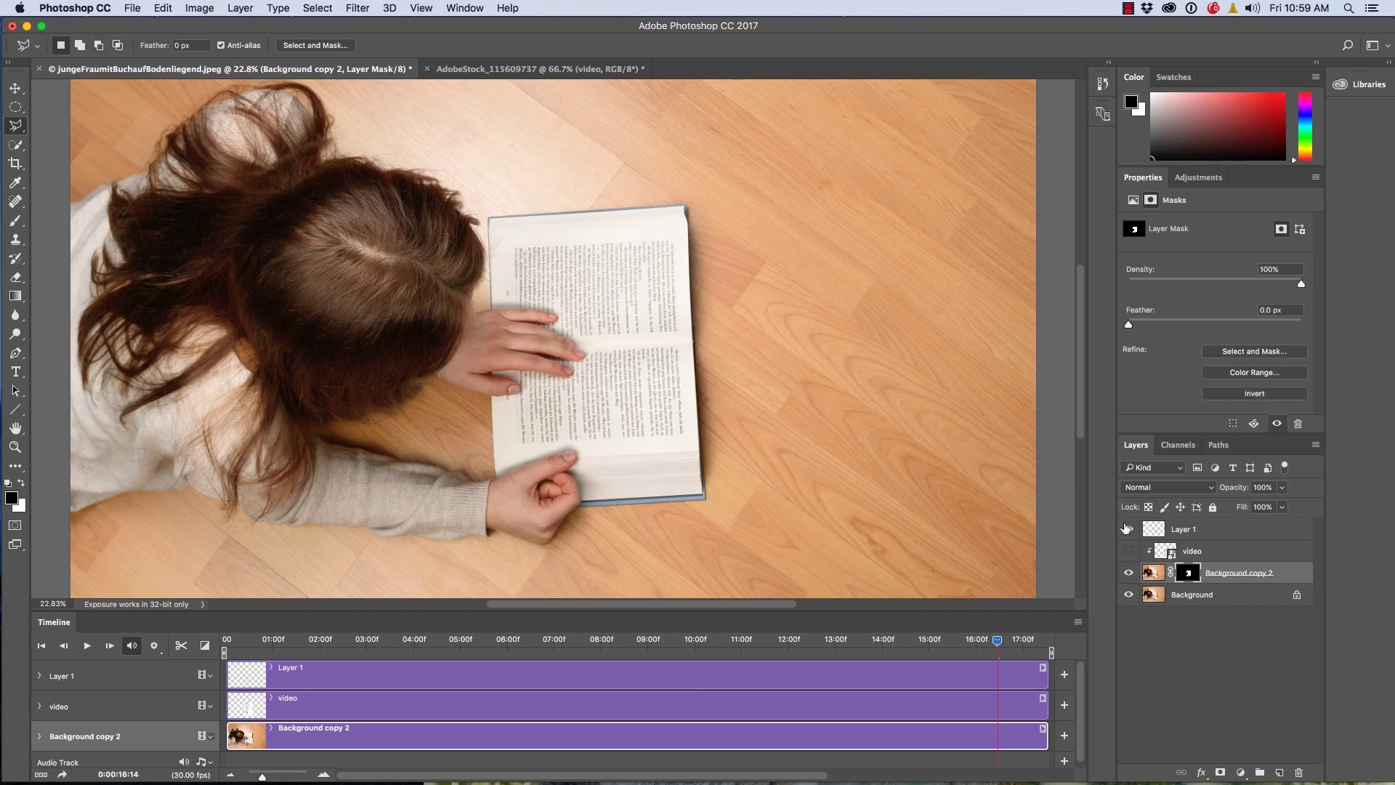
pyautogui.click(1128, 550)
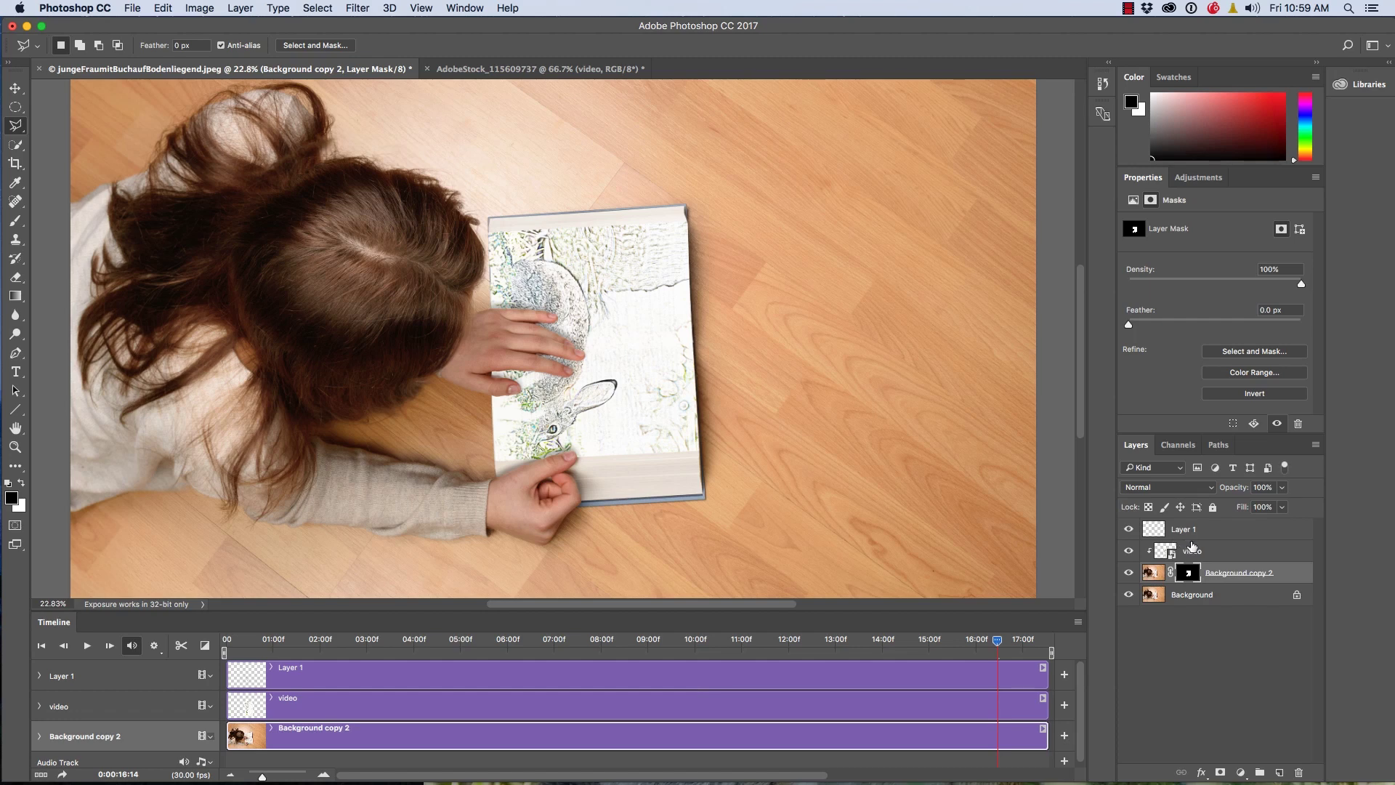
# Set the video layer's blend mode to Multiply and its opacity to 100%, and play the composite.
pyautogui.click(1201, 551)
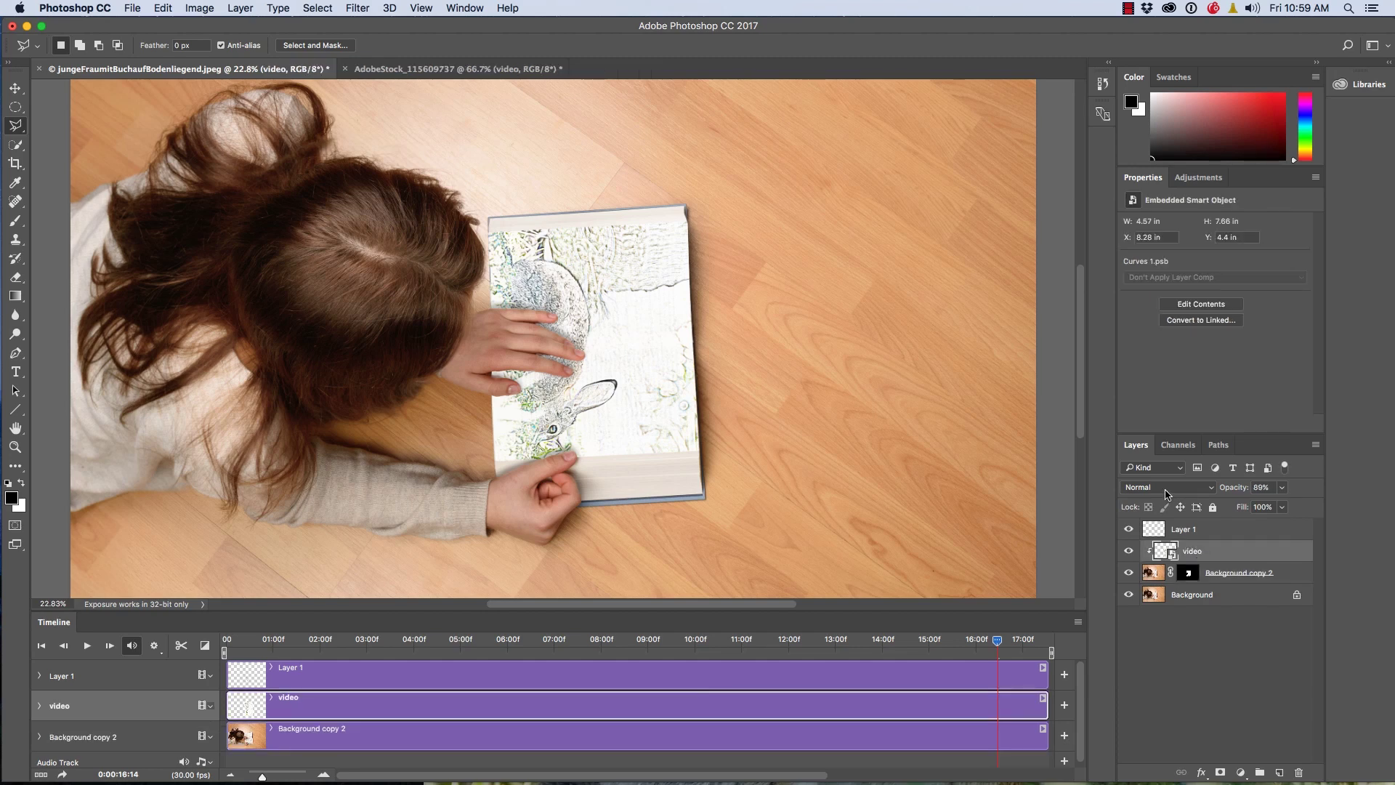
pyautogui.click(1165, 490)
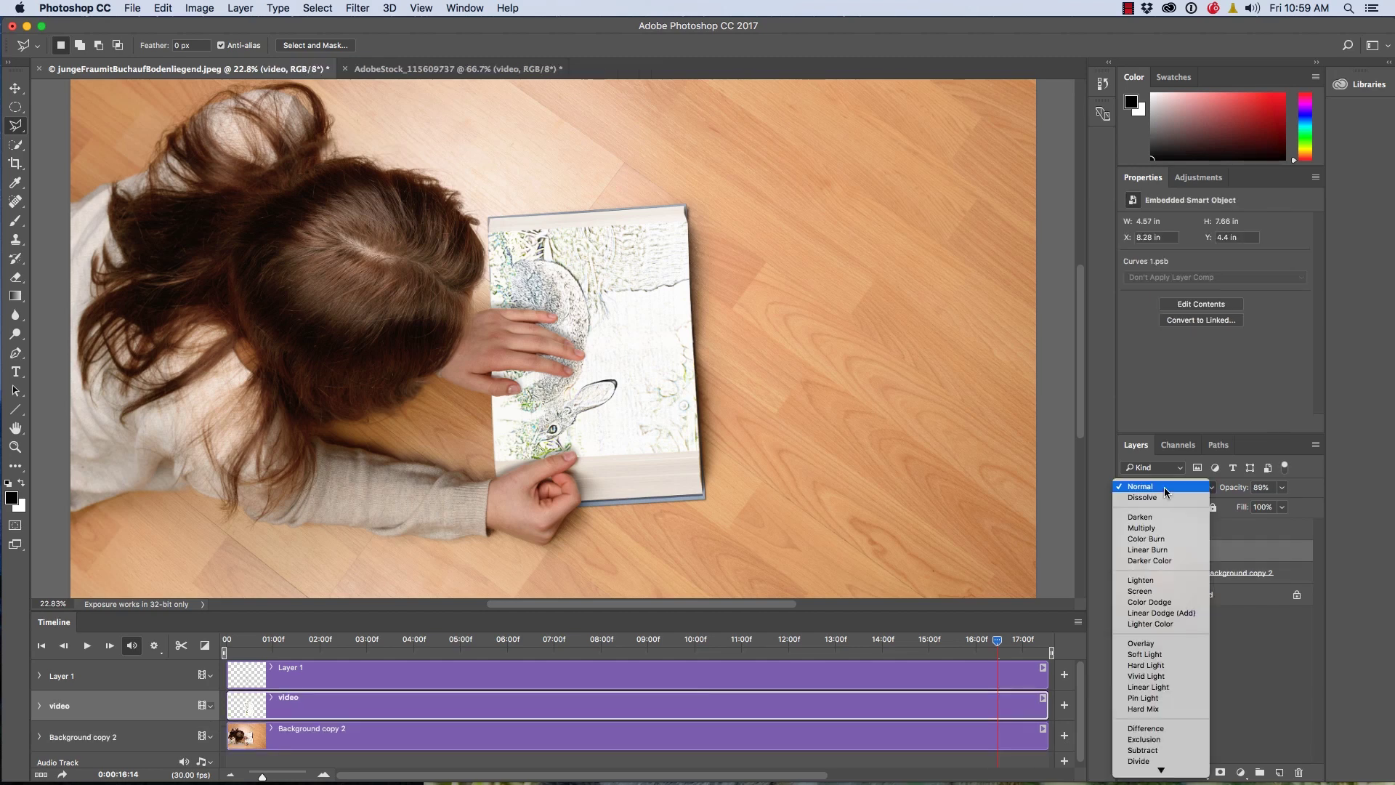
pyautogui.click(1165, 528)
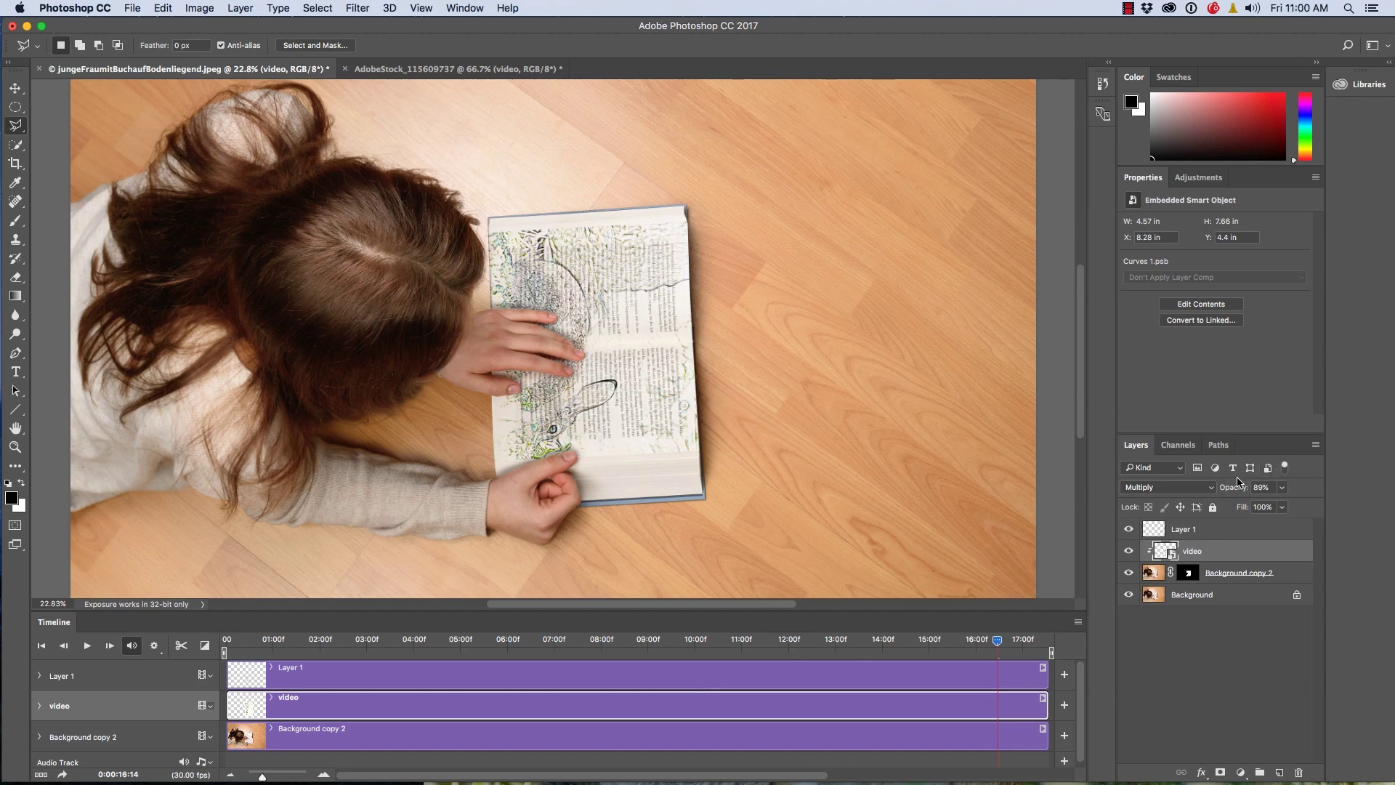
pyautogui.moveTo(1239, 482); pyautogui.dragTo(1350, 482)
pyautogui.click(482, 641)
pyautogui.press('space')
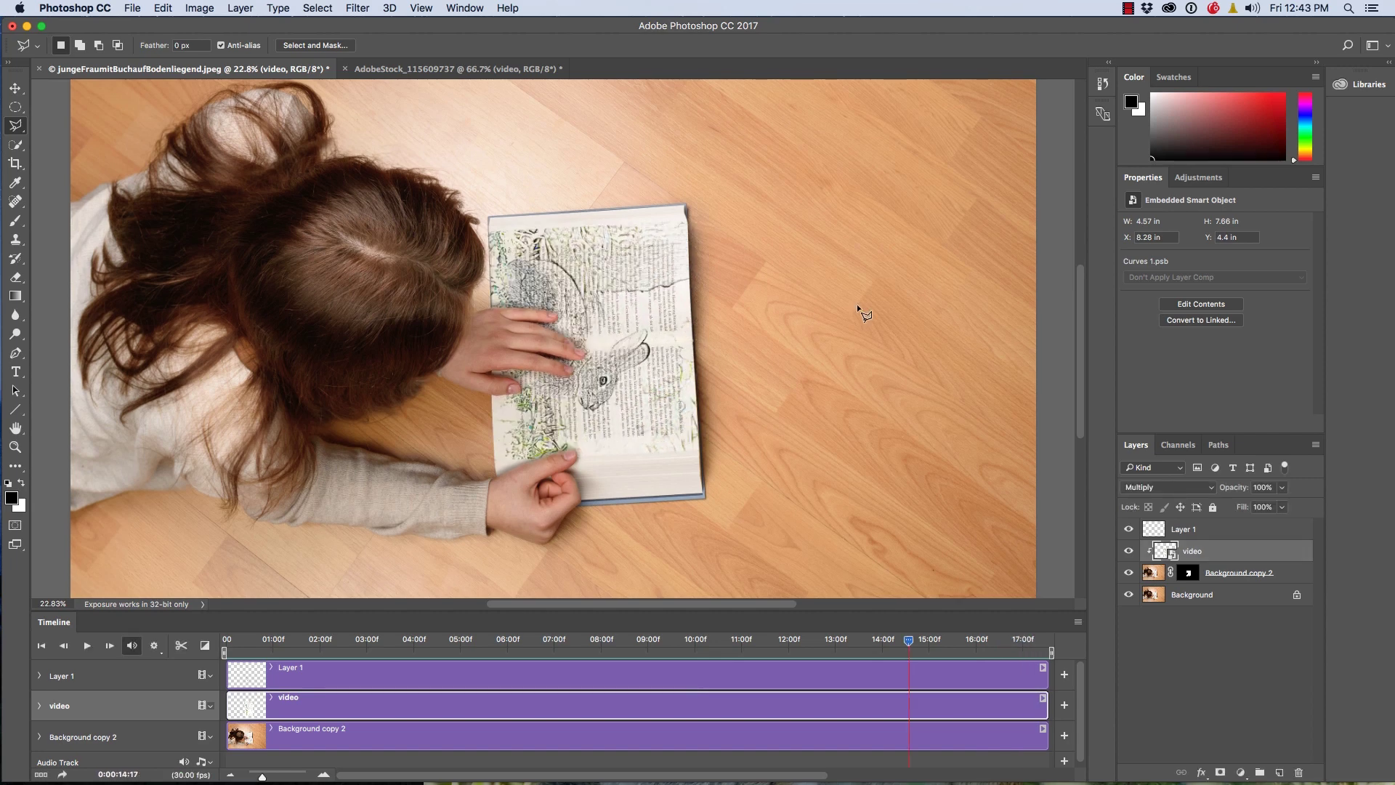
# Start a video render of the composite, name the output comicbook, and choose the Desktop as its destination folder.
pyautogui.click(16, 88)
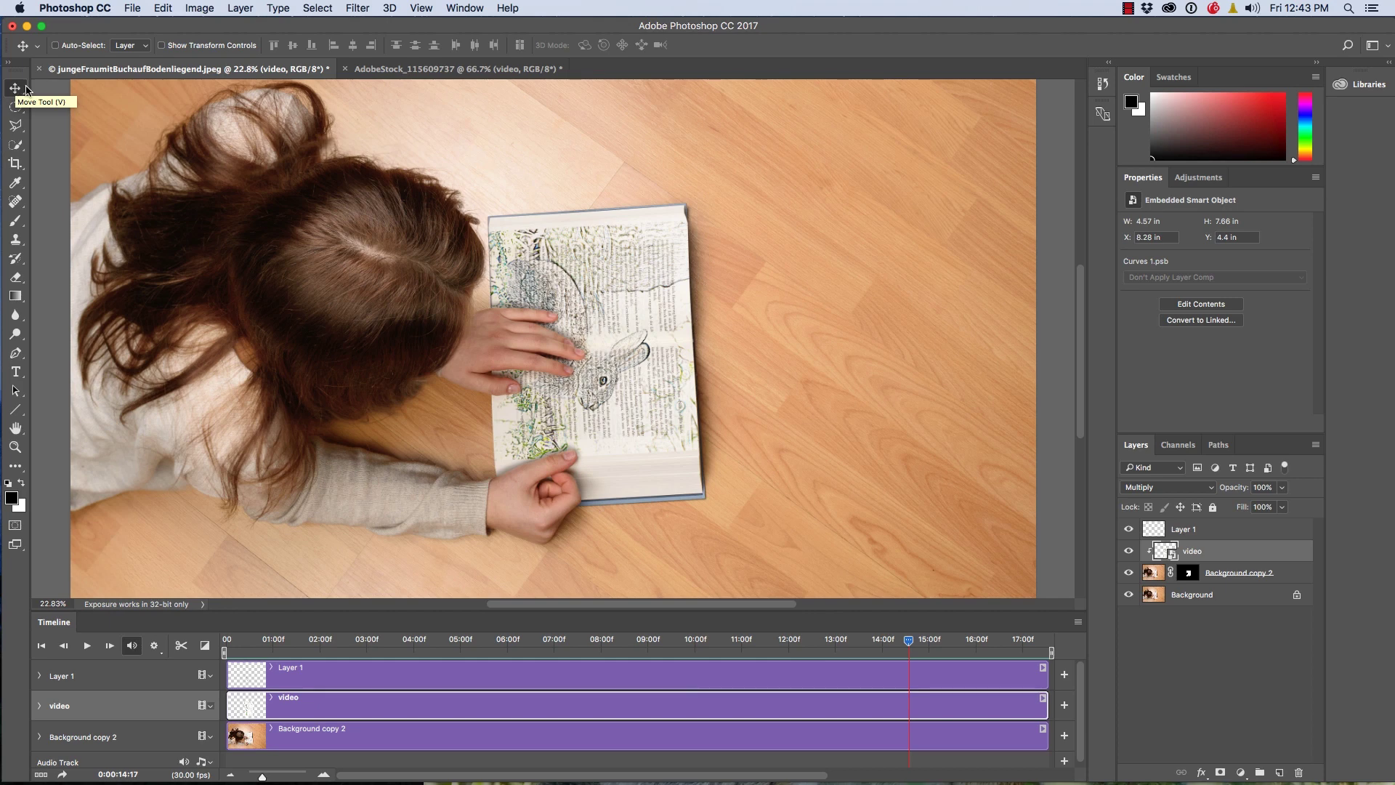
pyautogui.click(132, 6)
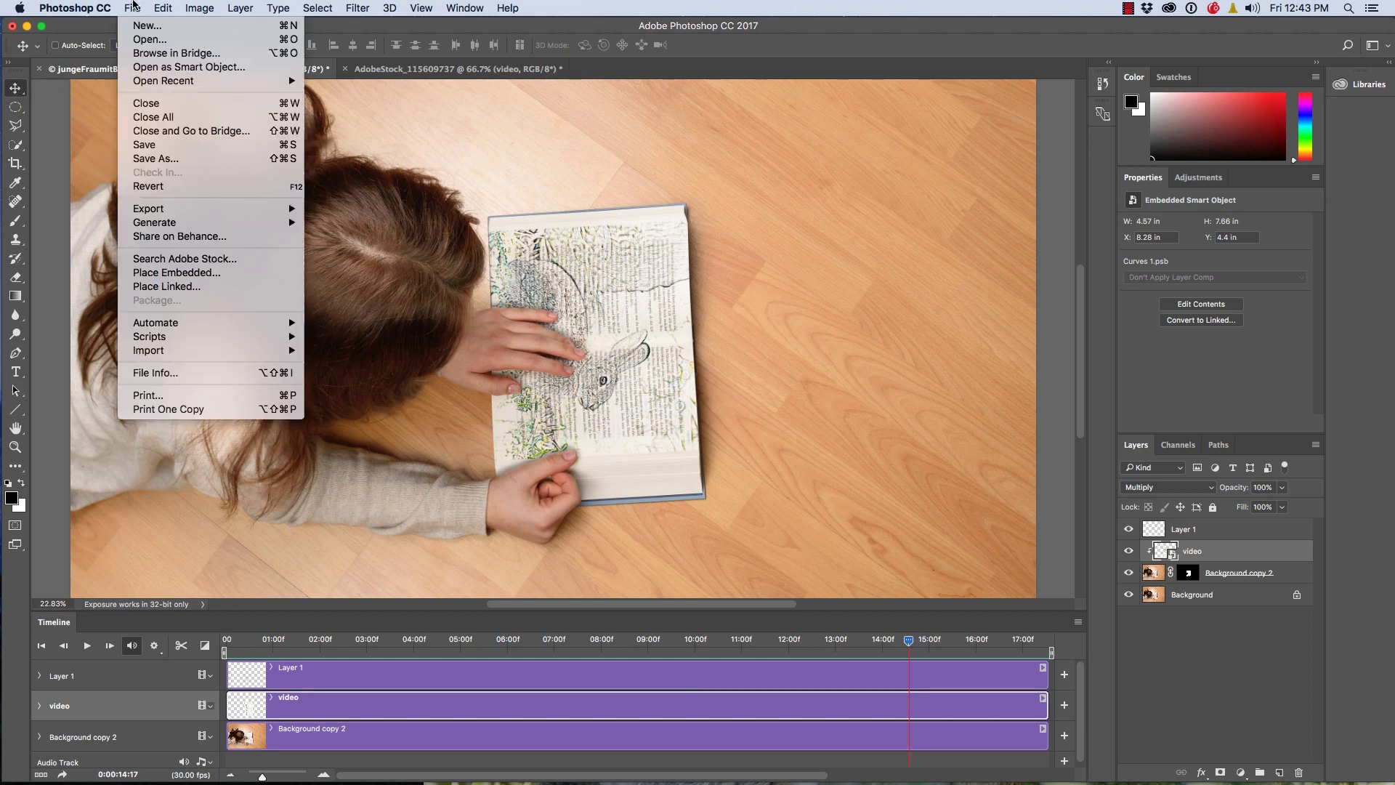
pyautogui.moveTo(235, 215)
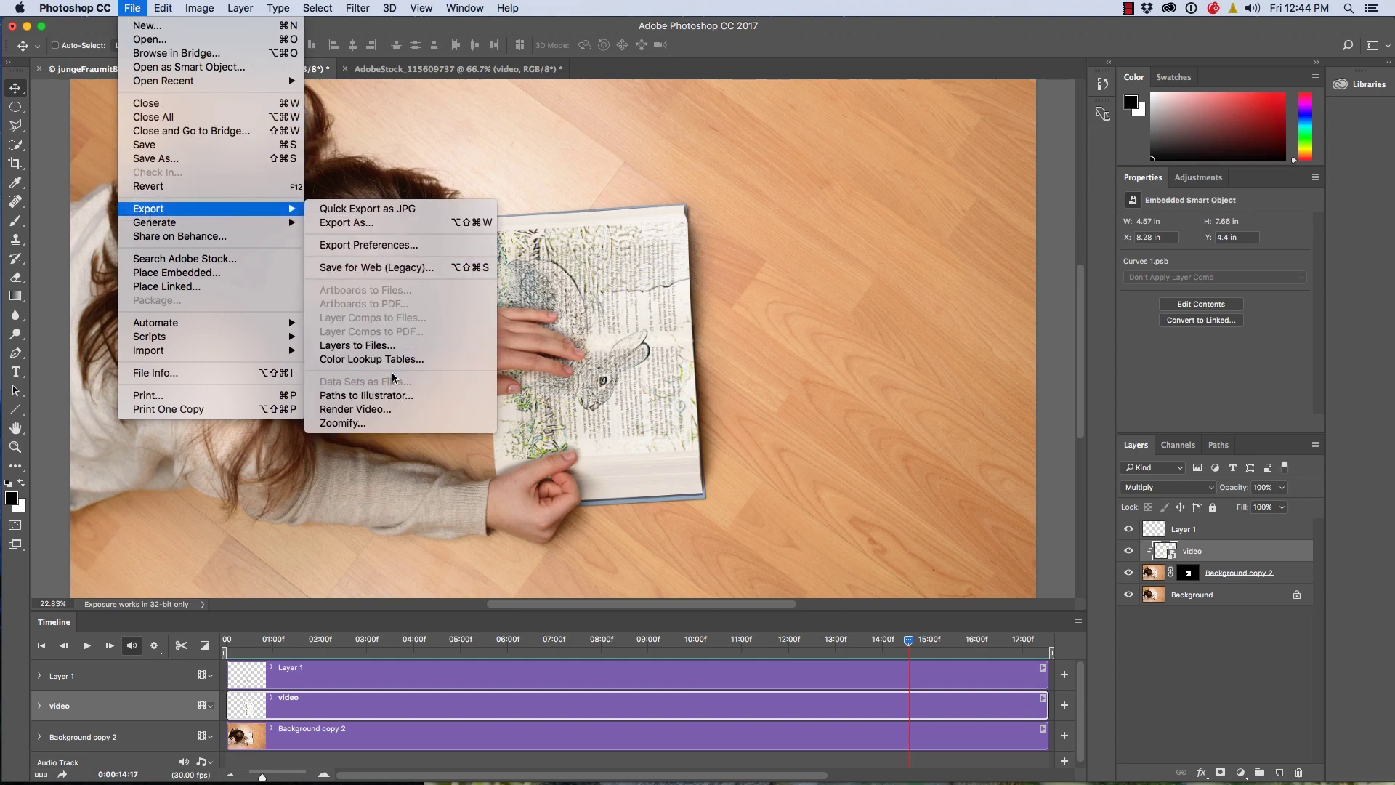
pyautogui.click(393, 410)
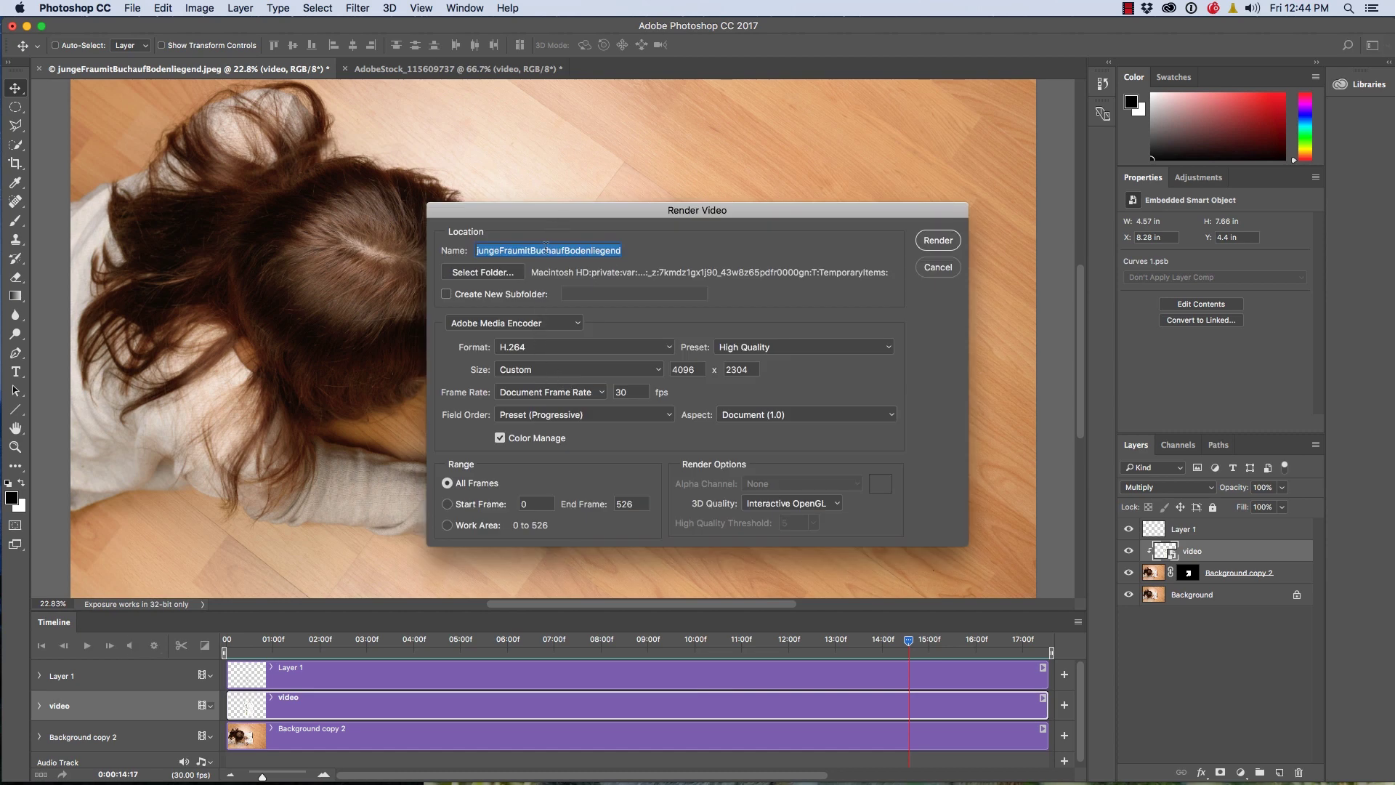
pyautogui.write('comicbook')
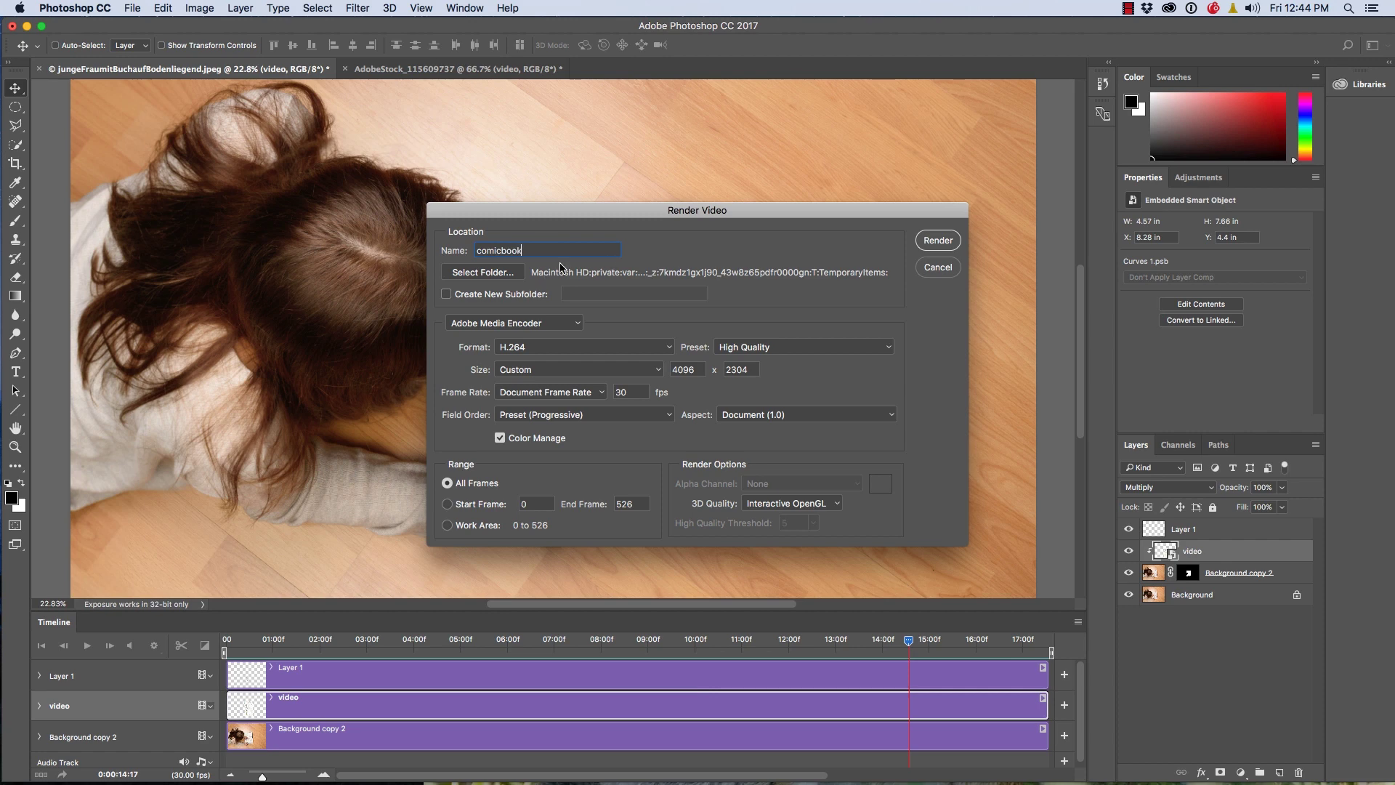
pyautogui.click(483, 273)
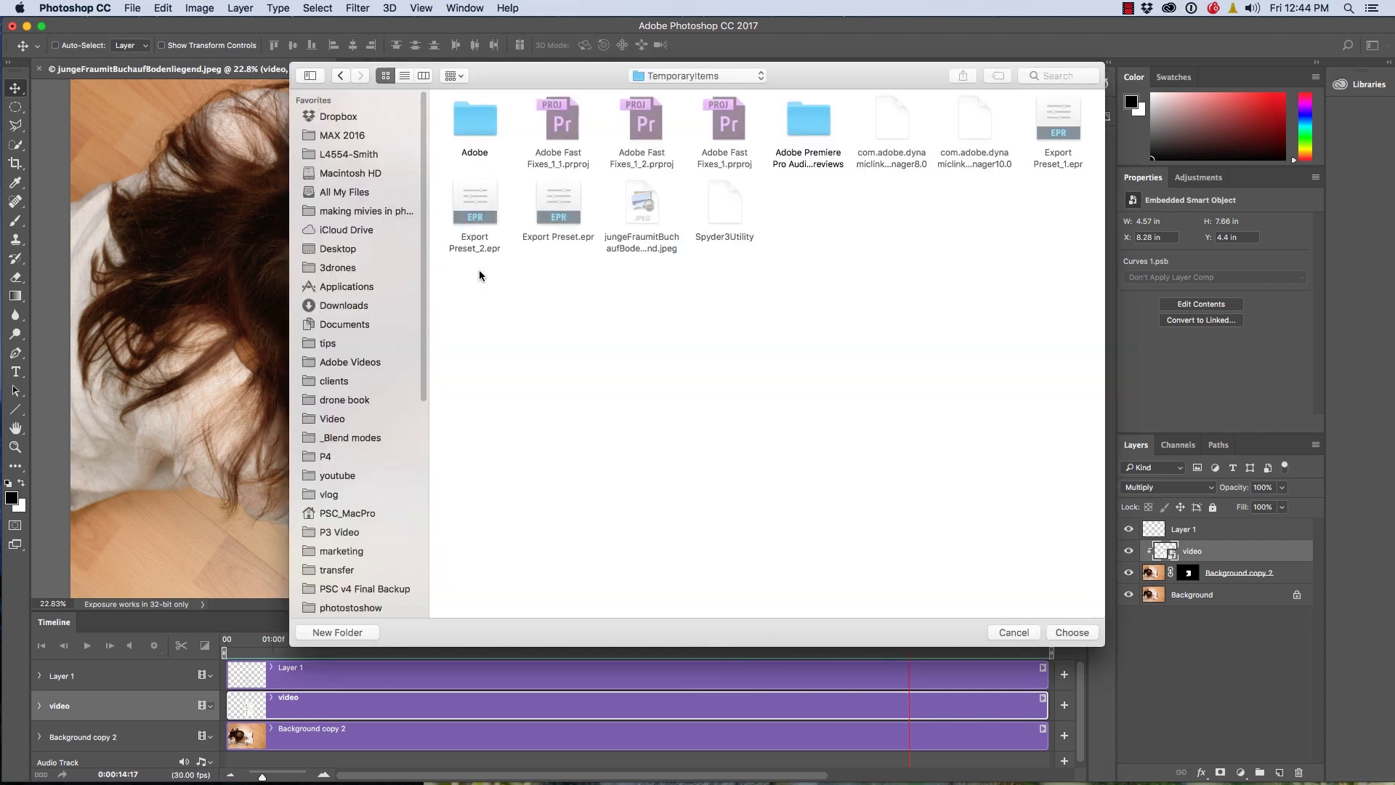
pyautogui.click(349, 249)
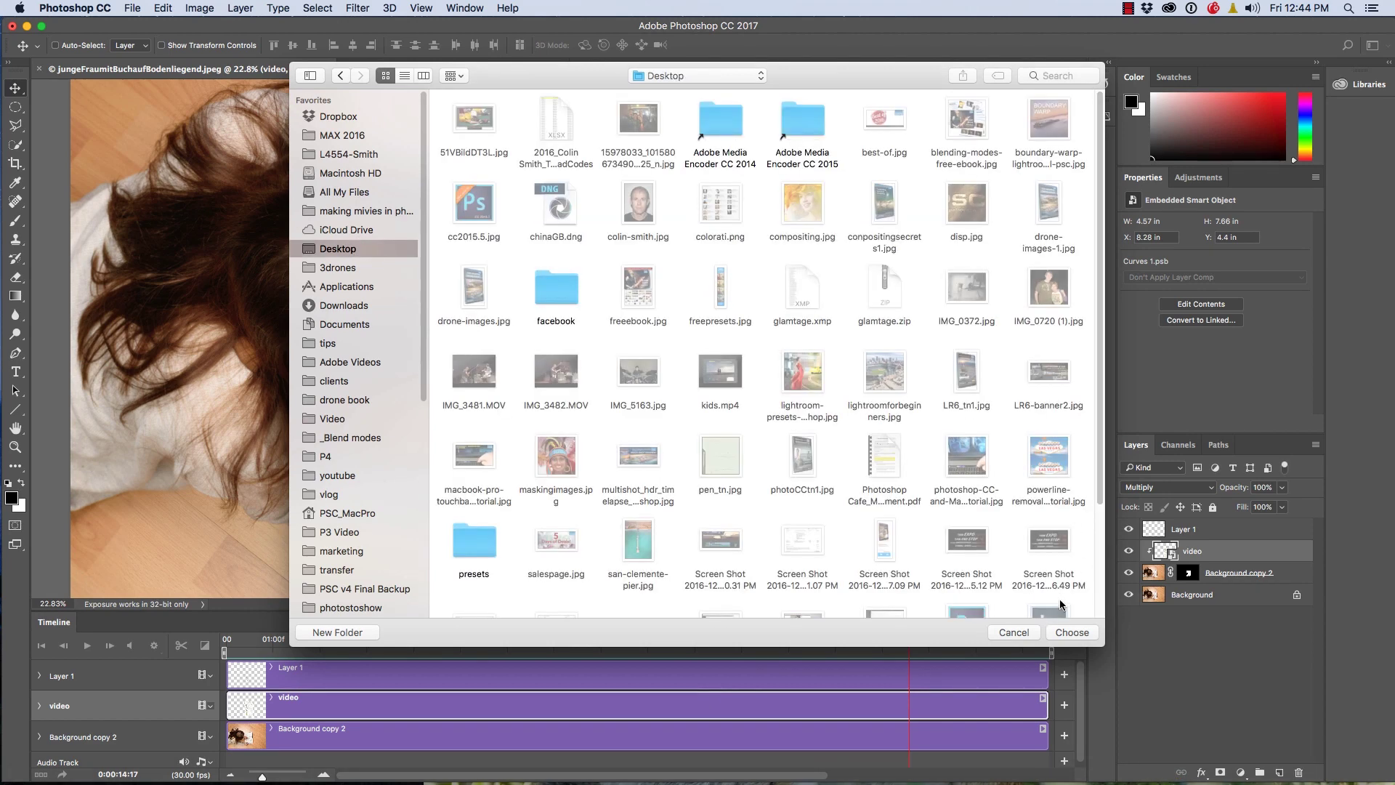
pyautogui.click(1072, 631)
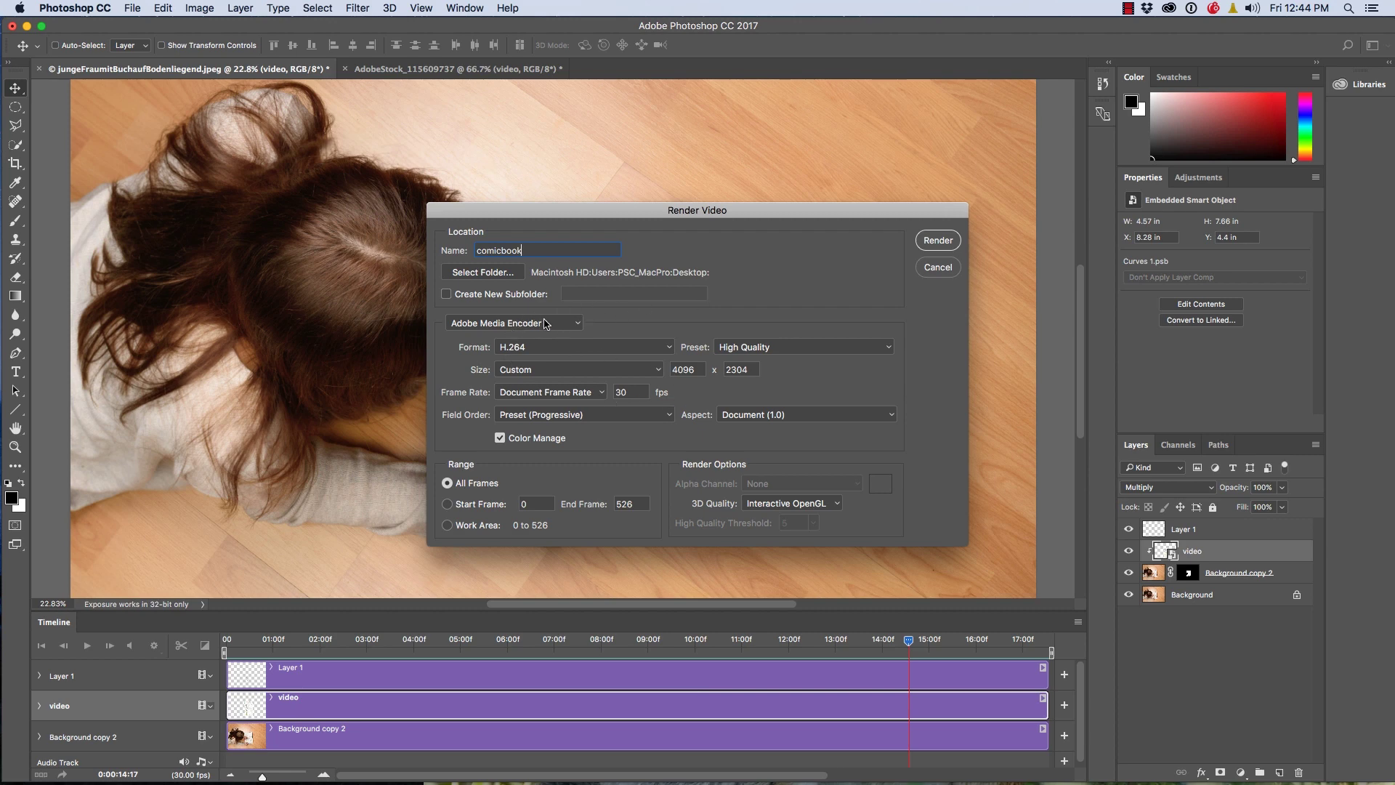
# Choose the YouTube HD 1080p 29.97 preset for the H.264 output and render the video.
pyautogui.click(800, 347)
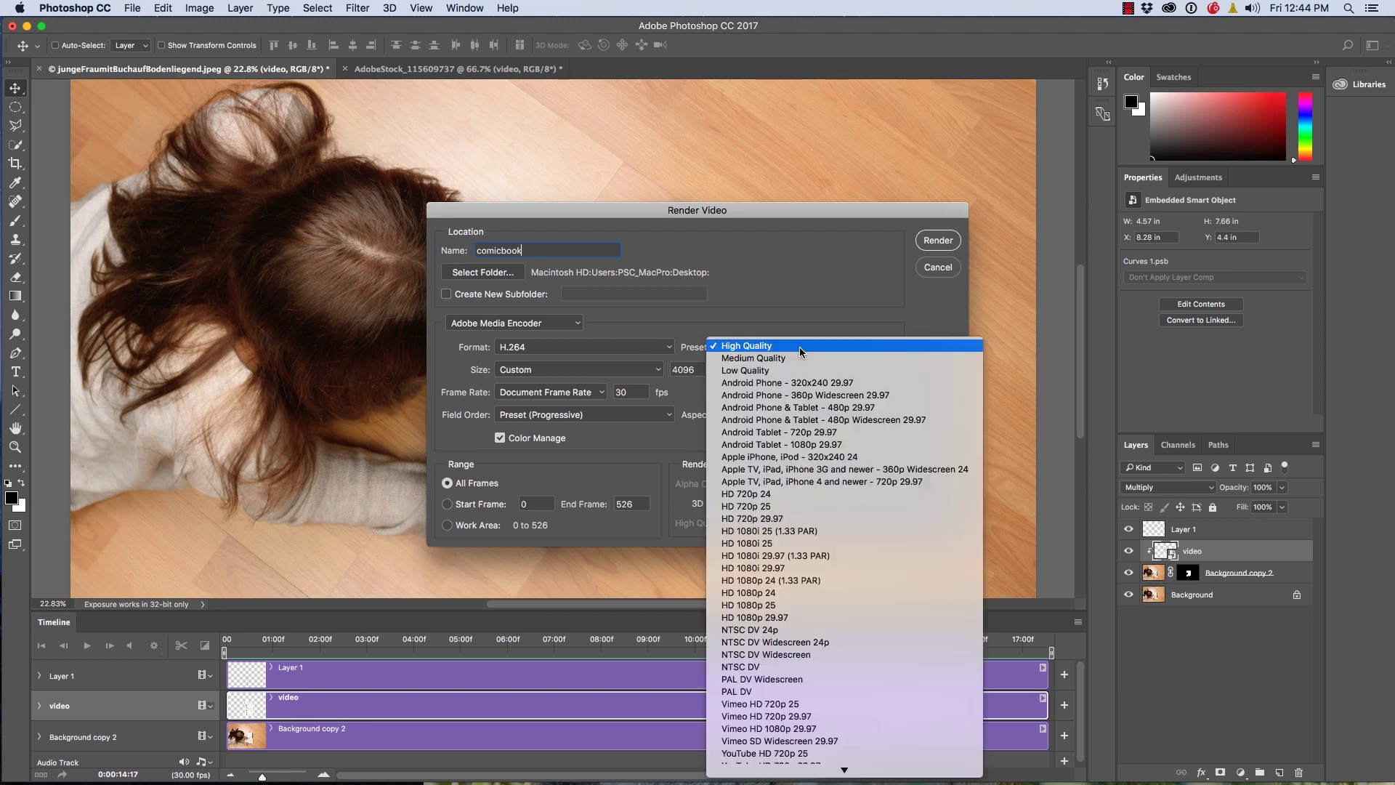
pyautogui.moveTo(833, 782)
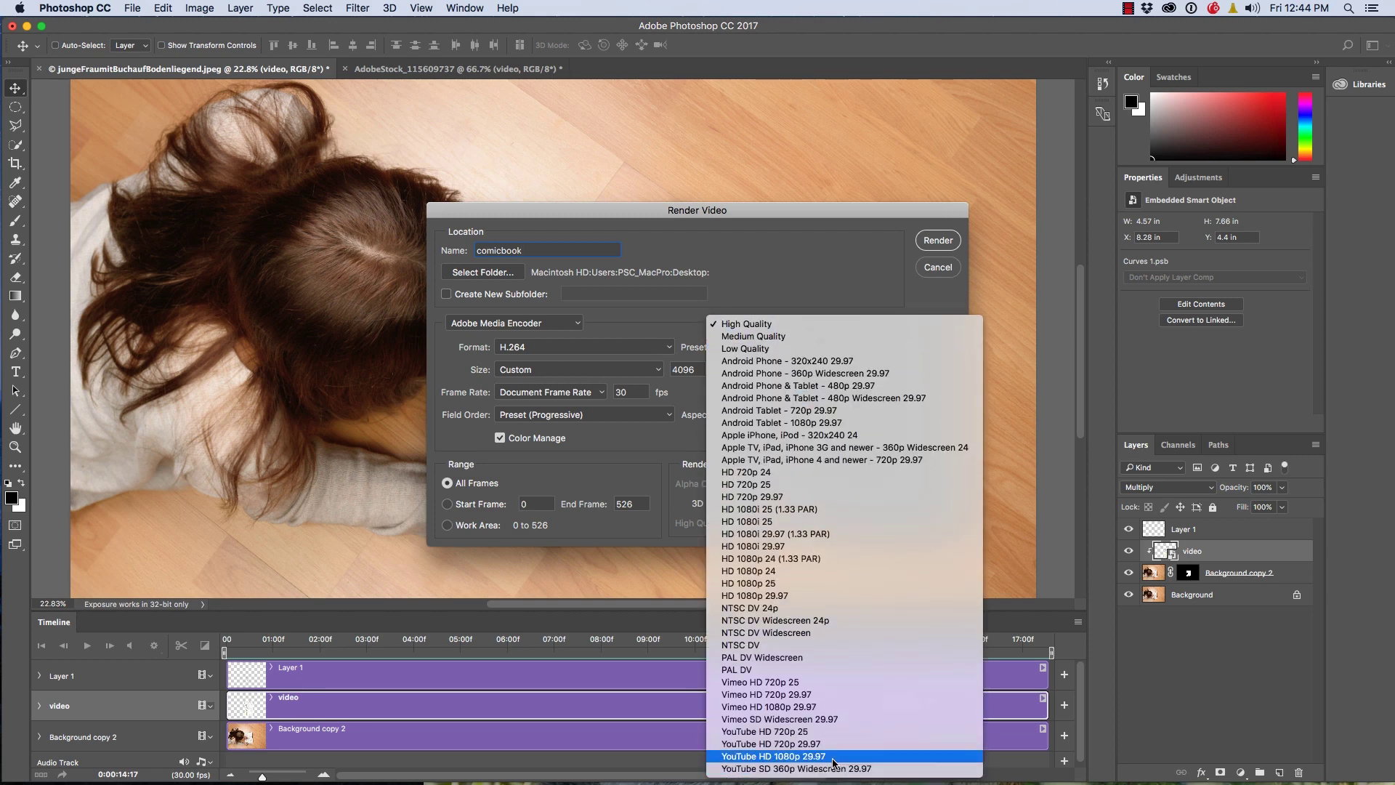
pyautogui.click(833, 756)
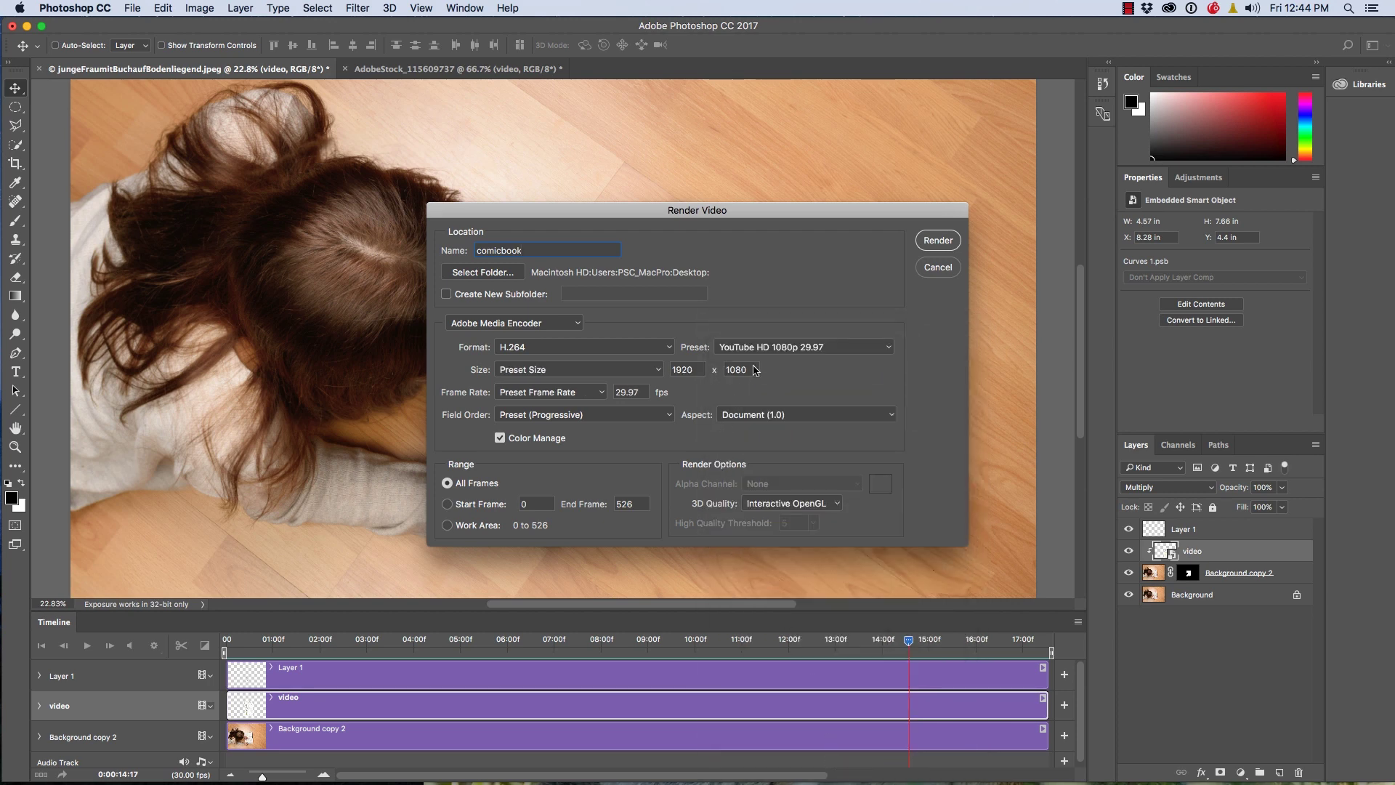
pyautogui.click(930, 242)
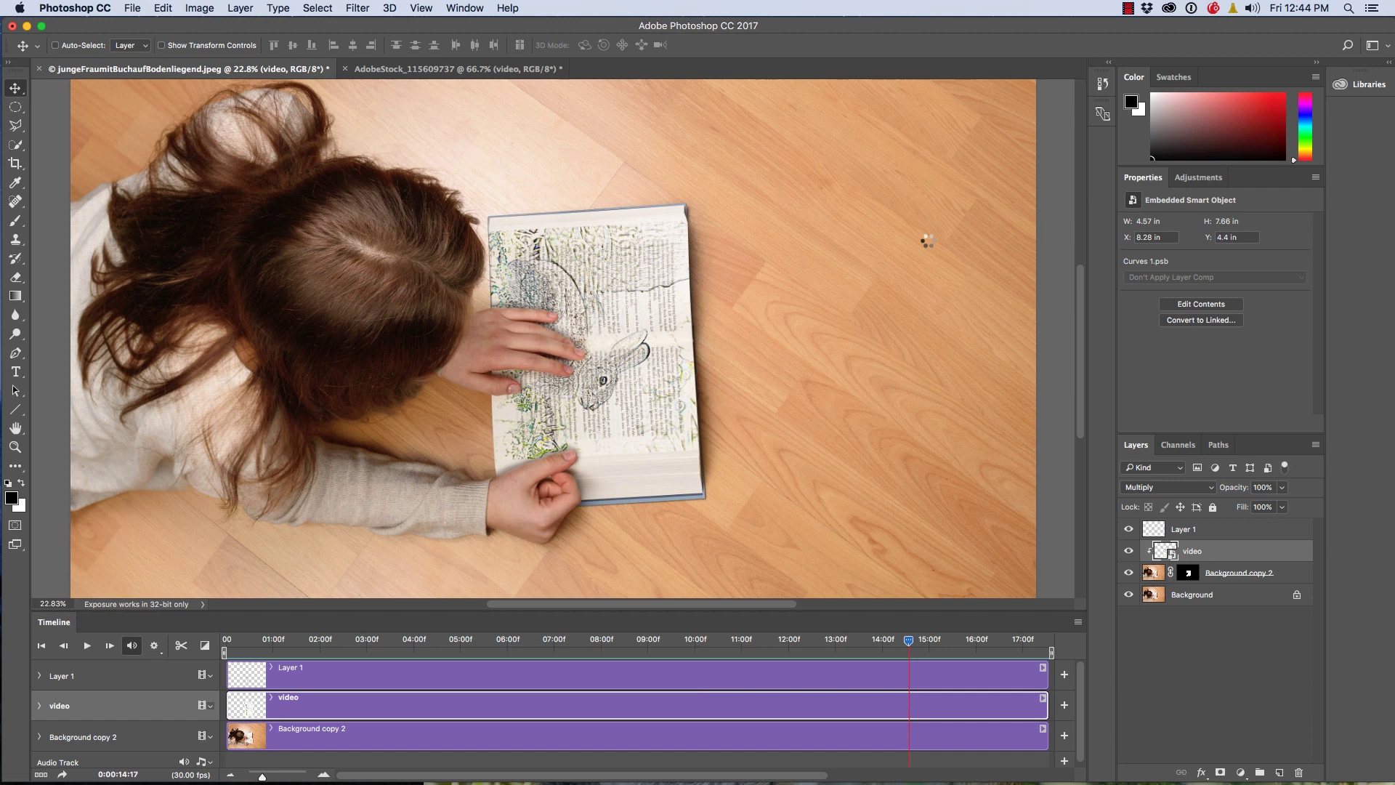